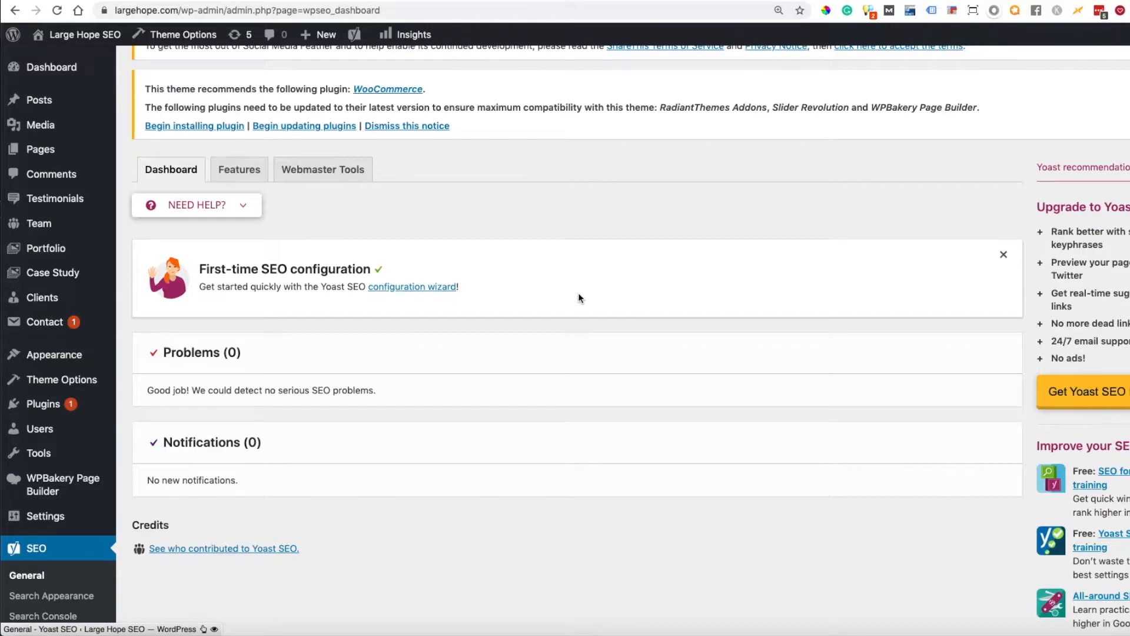
# - Review the Yoast SEO dashboard and its list of feature toggles
pyautogui.scroll(-3, 577, 291)
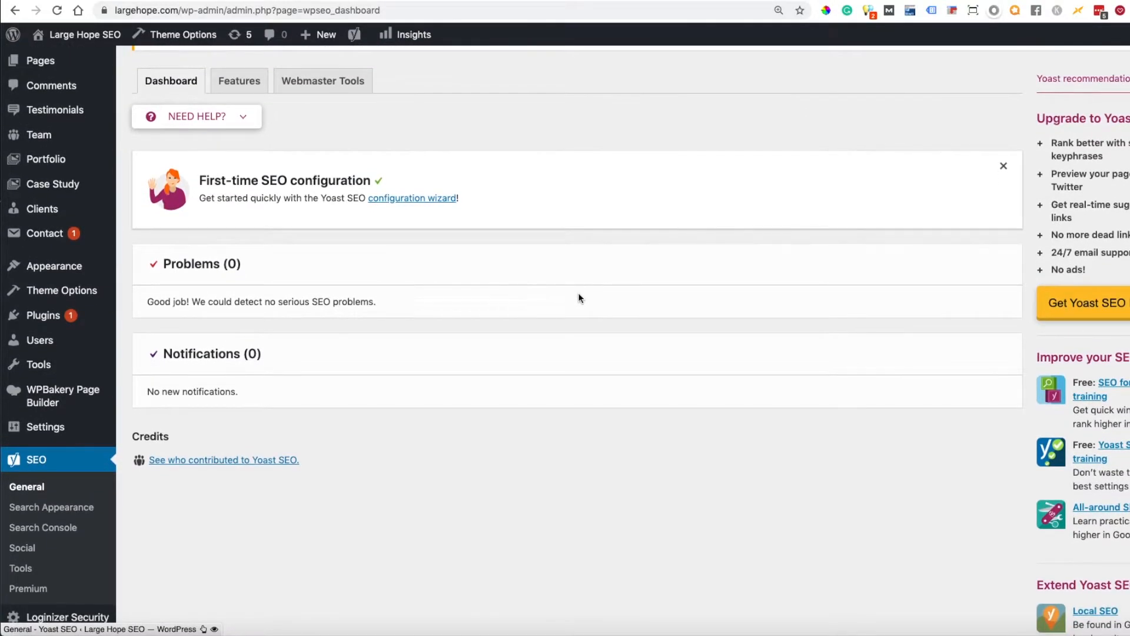
pyautogui.scroll(-1, 577, 292)
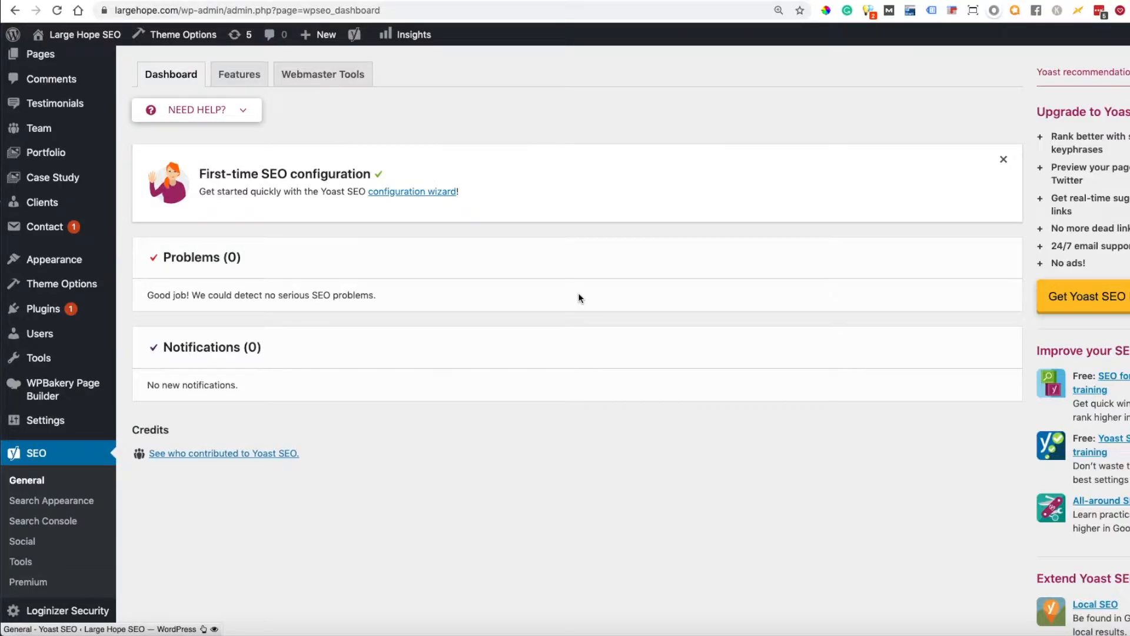
pyautogui.click(239, 79)
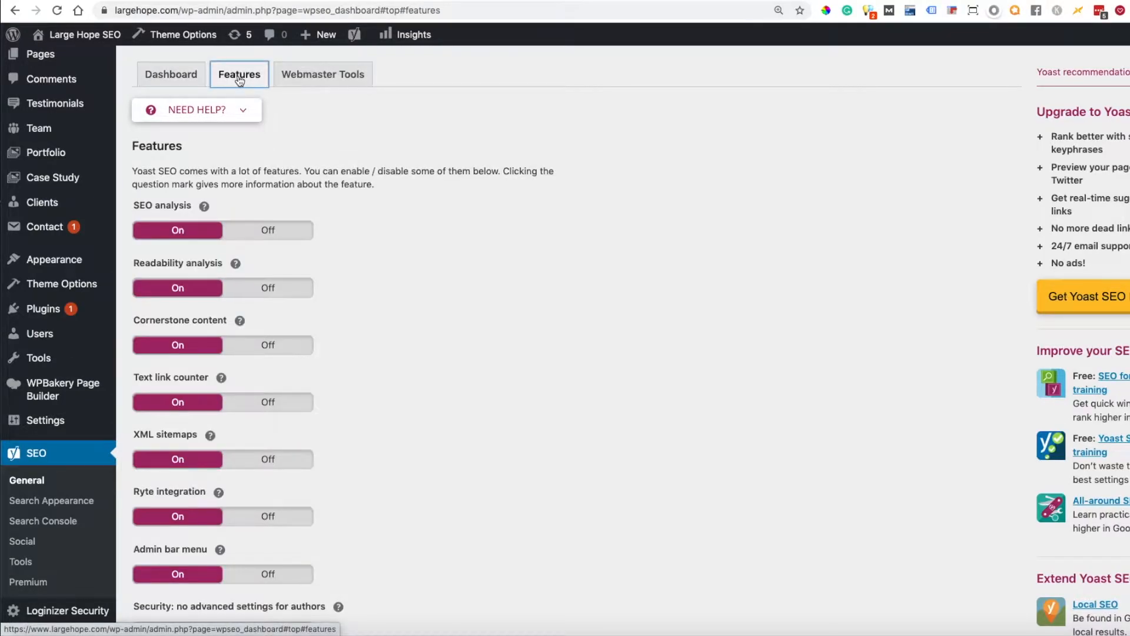
pyautogui.scroll(-1, 393, 251)
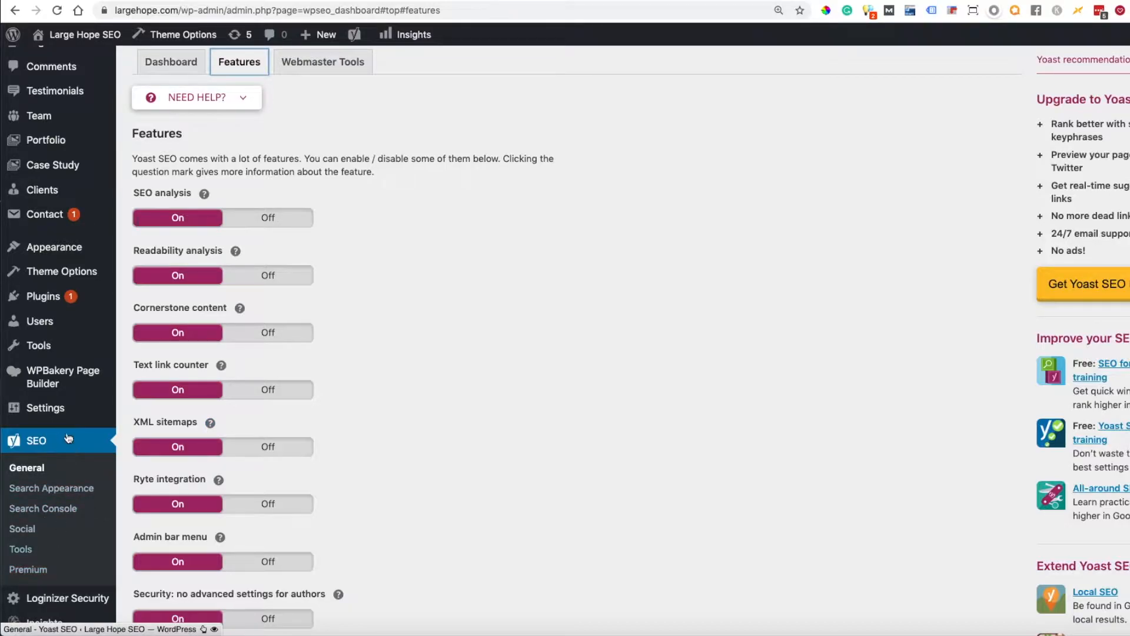
# - Show the explanation for the XML sitemaps feature, view the site's generated XML sitemap, and close it
pyautogui.click(211, 423)
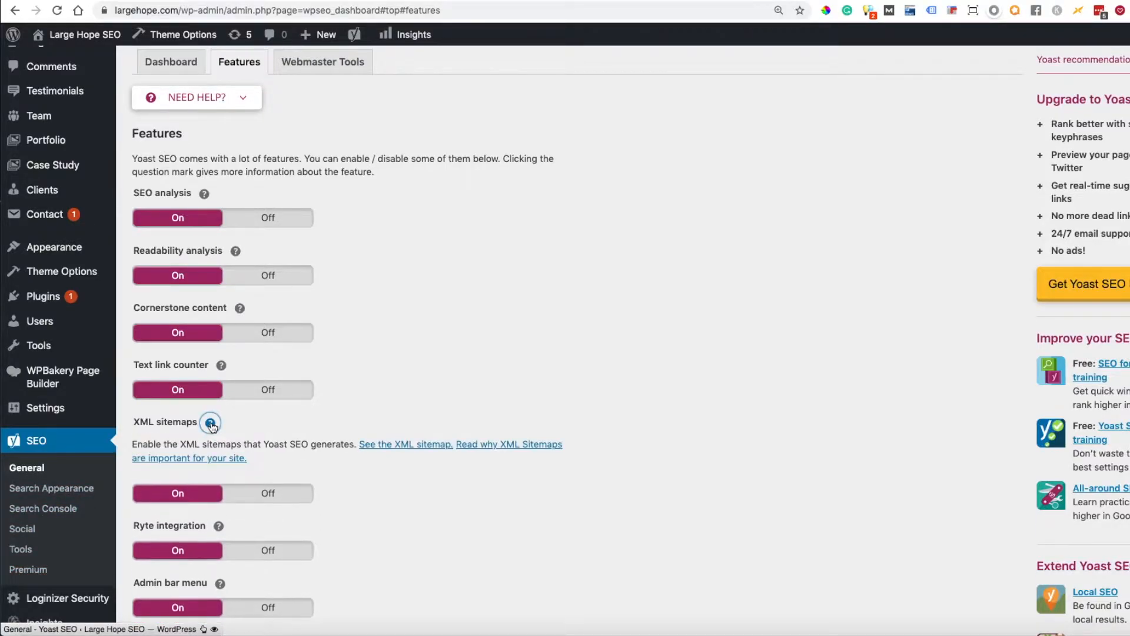
pyautogui.click(388, 450)
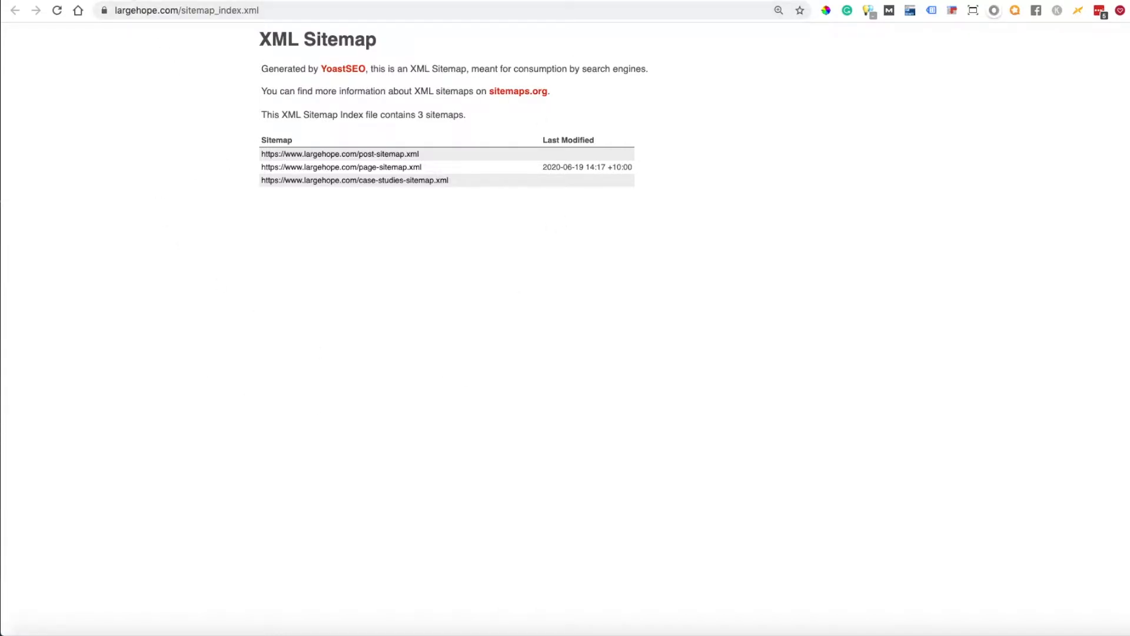
pyautogui.press('super+w')
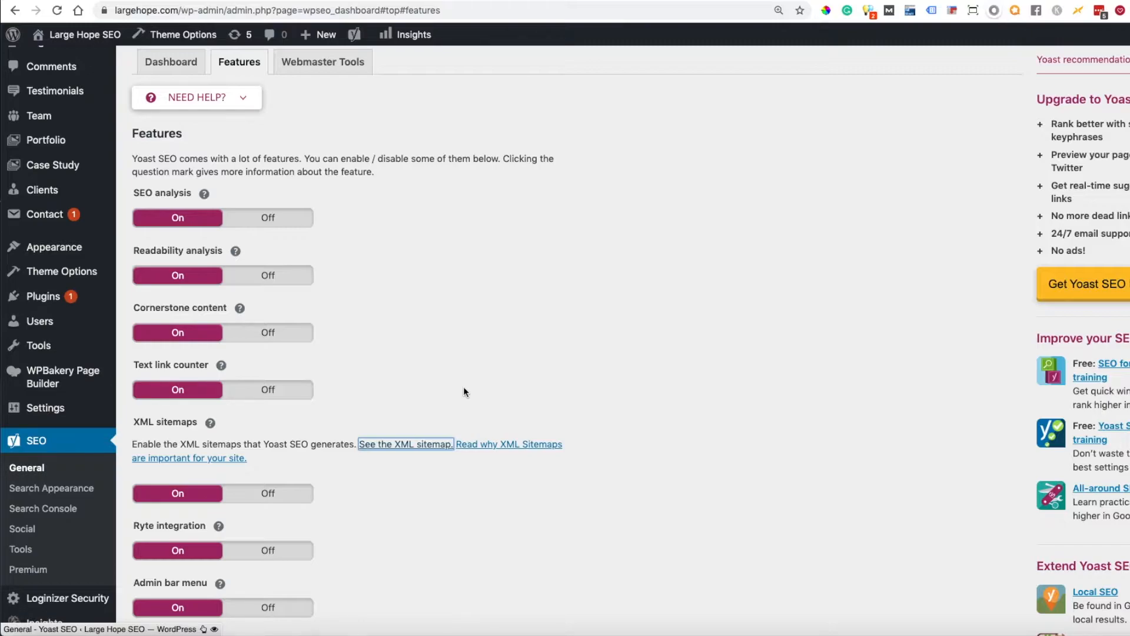
# - Review the Webmaster Tools verification fields, checking the Bing and Google verification code entries
pyautogui.click(322, 63)
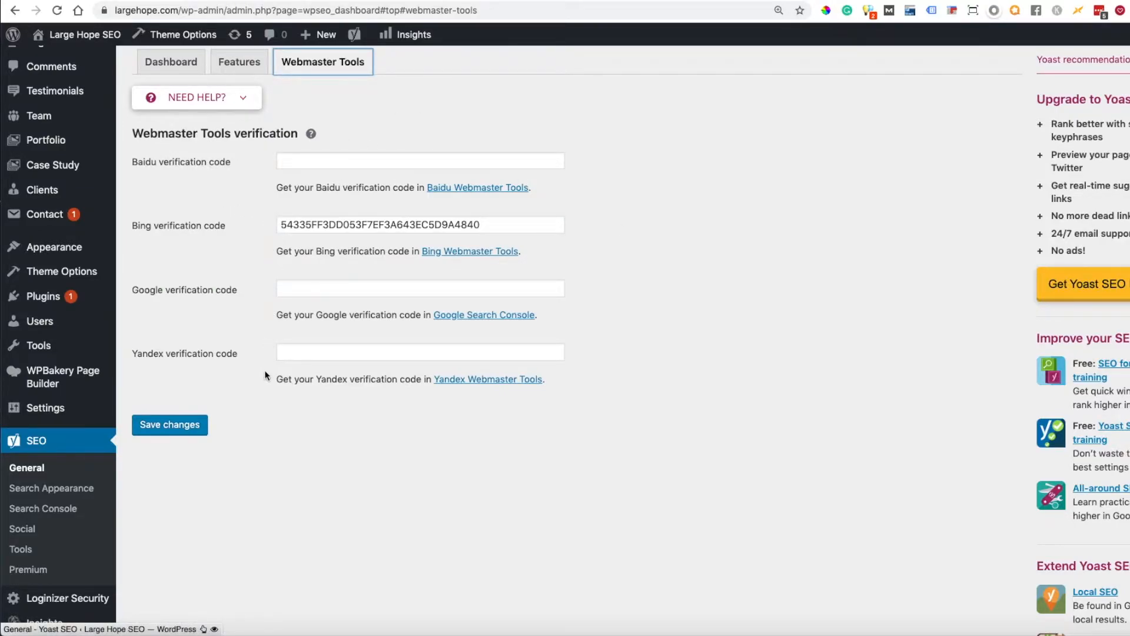
pyautogui.doubleClick(279, 224)
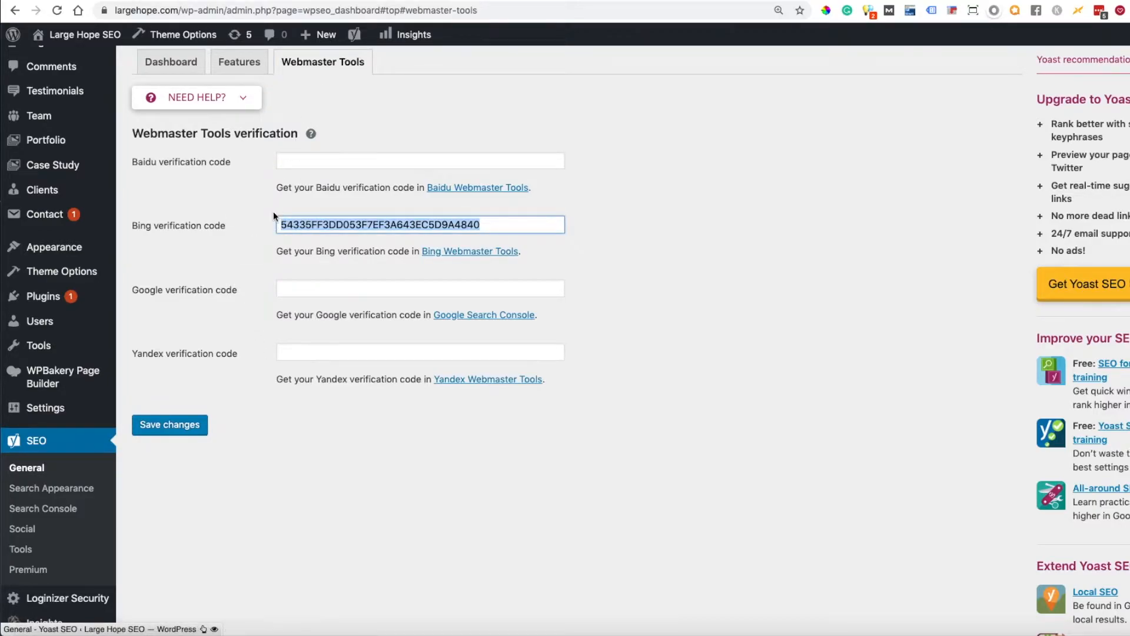
pyautogui.click(295, 287)
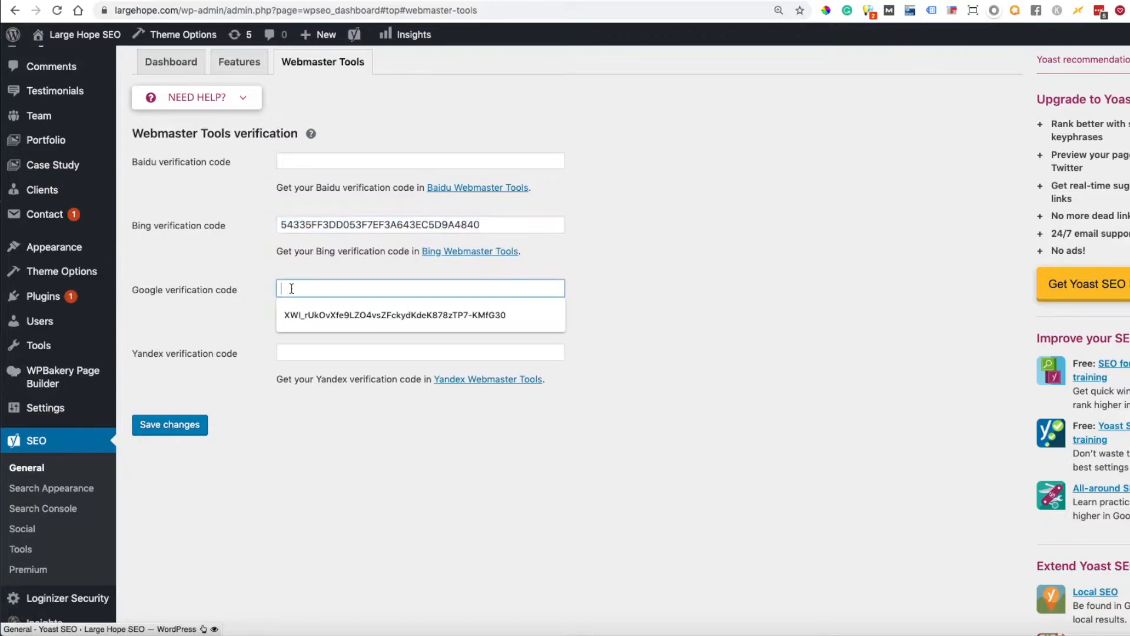
pyautogui.click(198, 260)
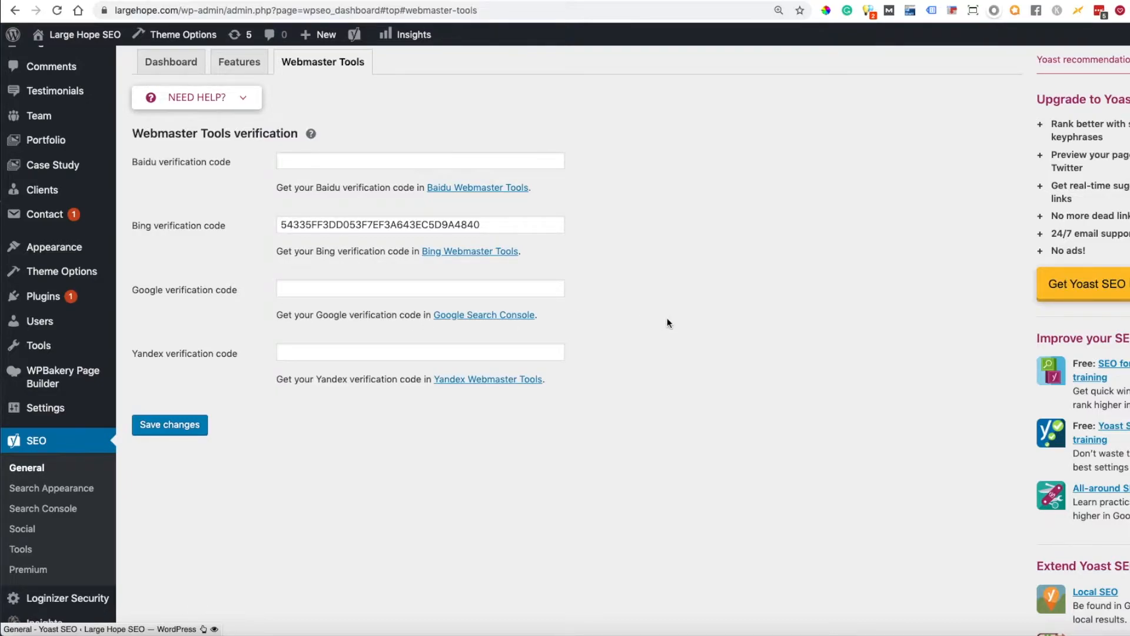
pyautogui.moveTo(239, 290); pyautogui.dragTo(131, 290)
pyautogui.moveTo(224, 227); pyautogui.dragTo(126, 227)
pyautogui.click(193, 239)
# - In the Search Appearance settings, choose Organisation as what the site represents for Knowledge Graph & Schema.org
pyautogui.click(49, 493)
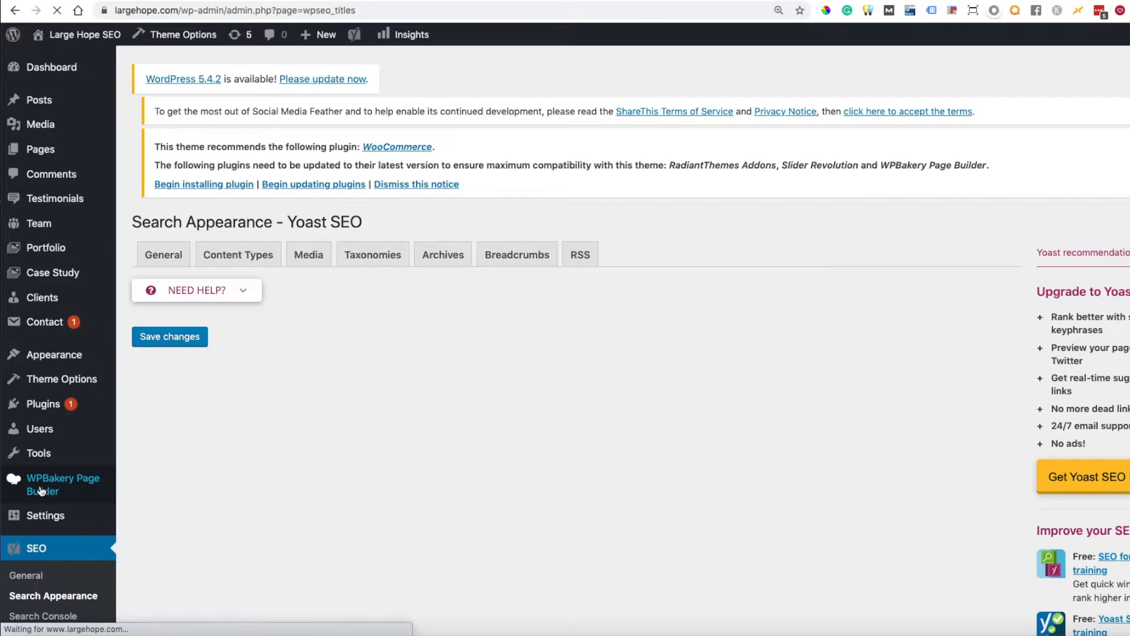
pyautogui.scroll(-5, 337, 351)
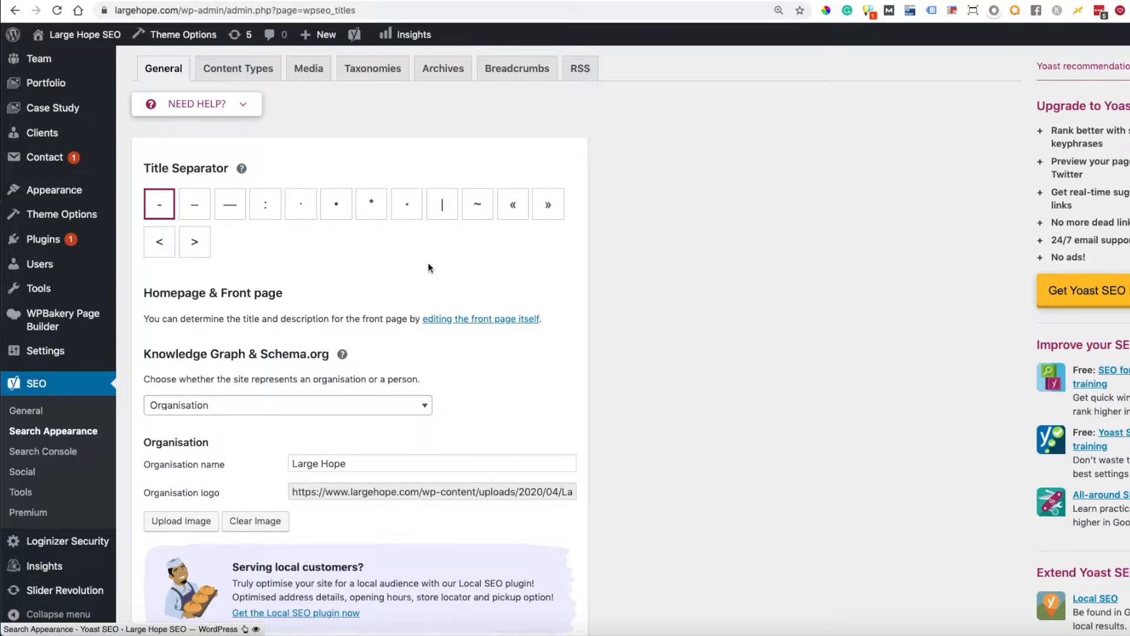
pyautogui.scroll(-1, 429, 265)
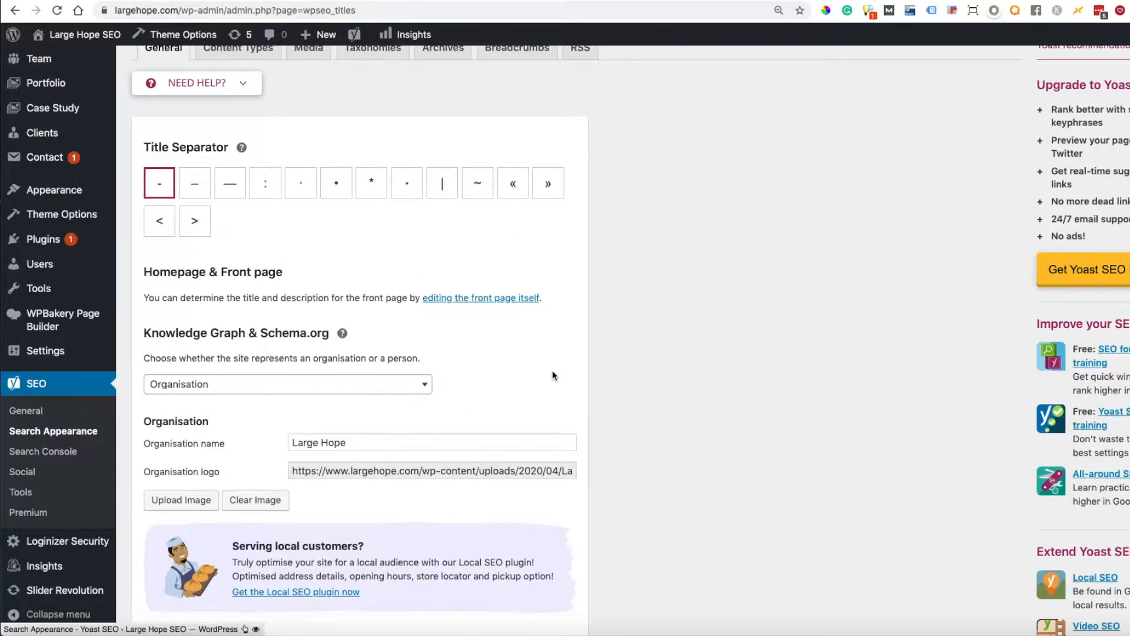
pyautogui.click(425, 385)
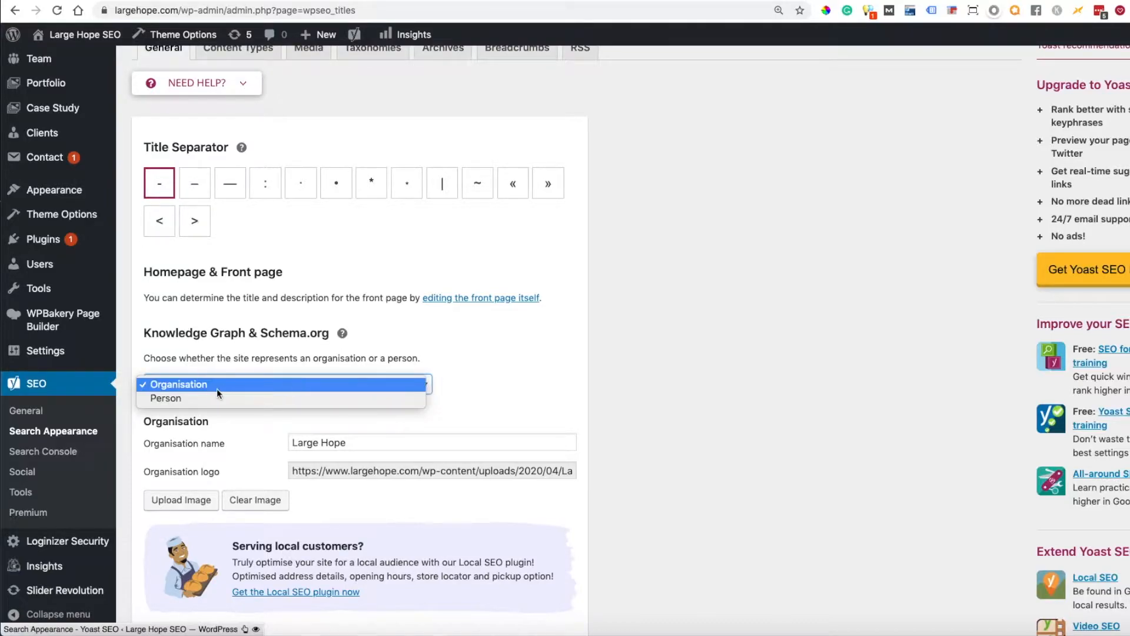
pyautogui.click(187, 386)
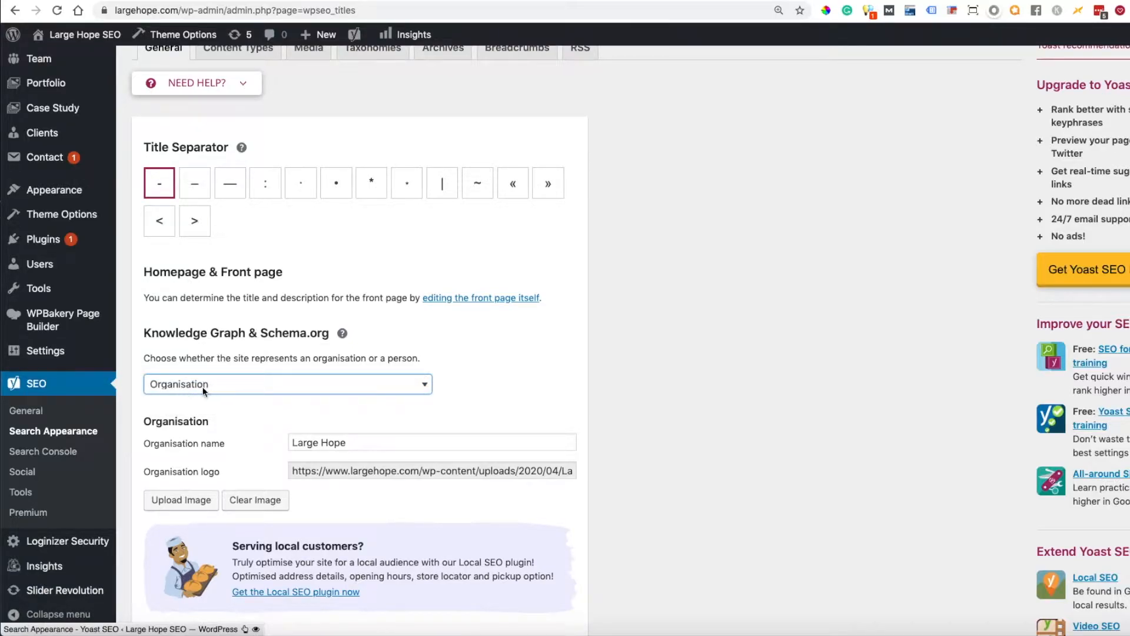
# - Check the organisation name and logo entries and read the help text for Knowledge Graph & Schema.org
pyautogui.moveTo(361, 443); pyautogui.dragTo(288, 442)
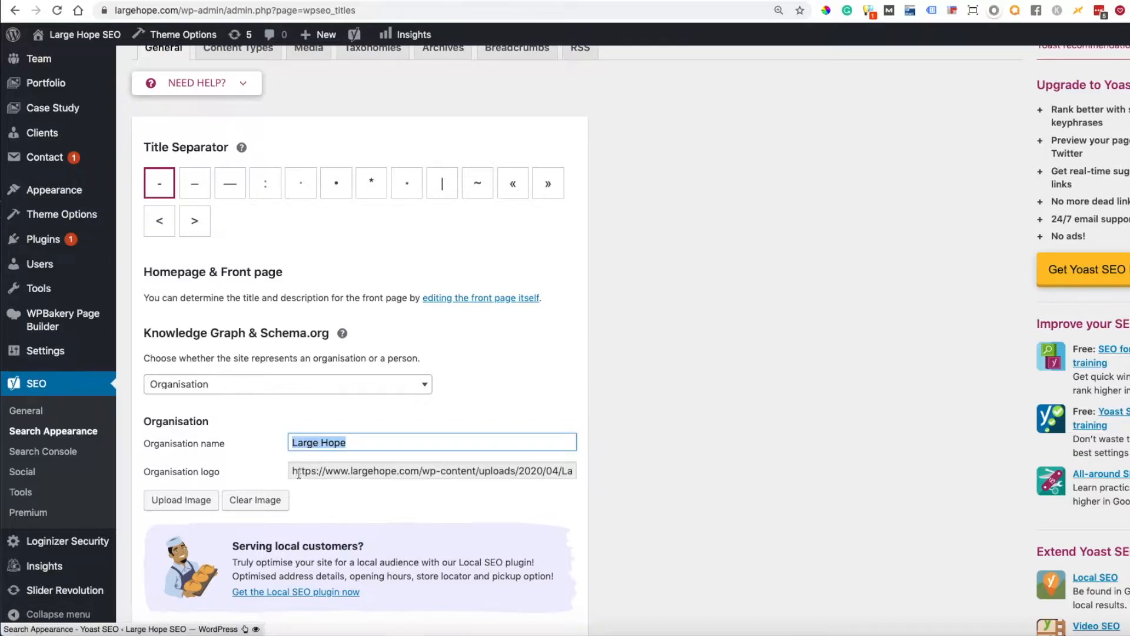
pyautogui.moveTo(294, 470); pyautogui.dragTo(572, 471)
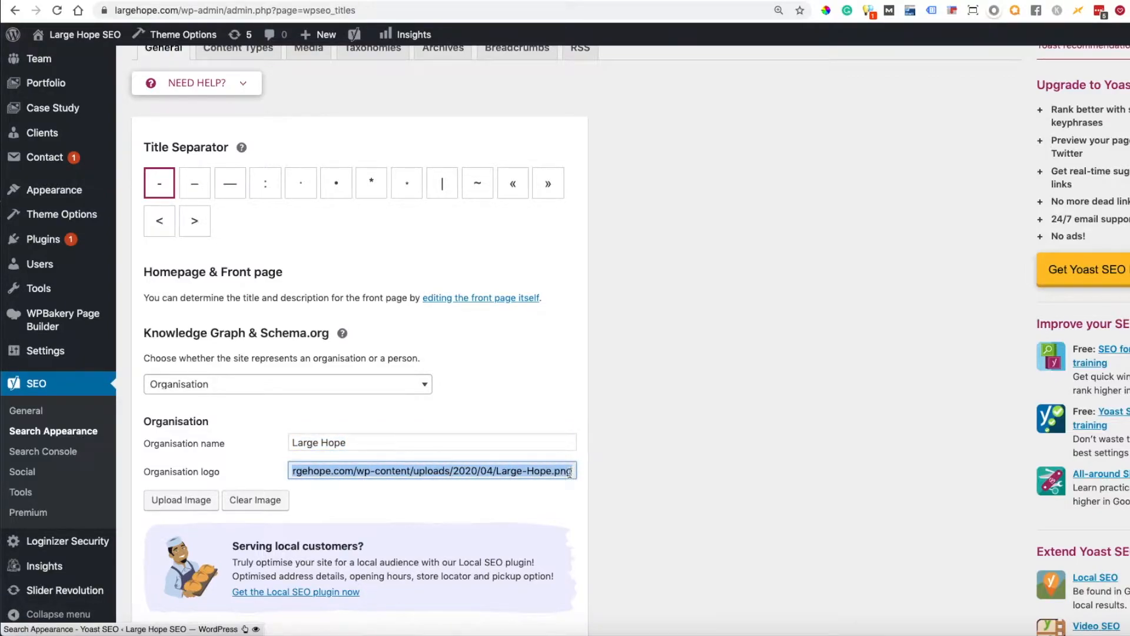
pyautogui.click(341, 335)
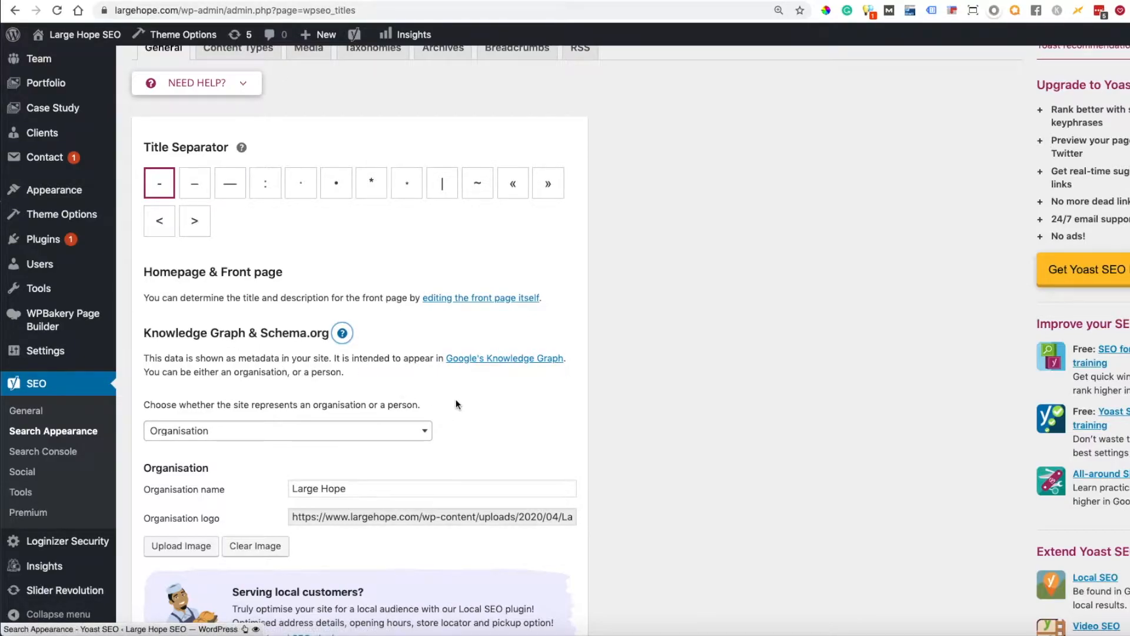
pyautogui.scroll(-2, 456, 401)
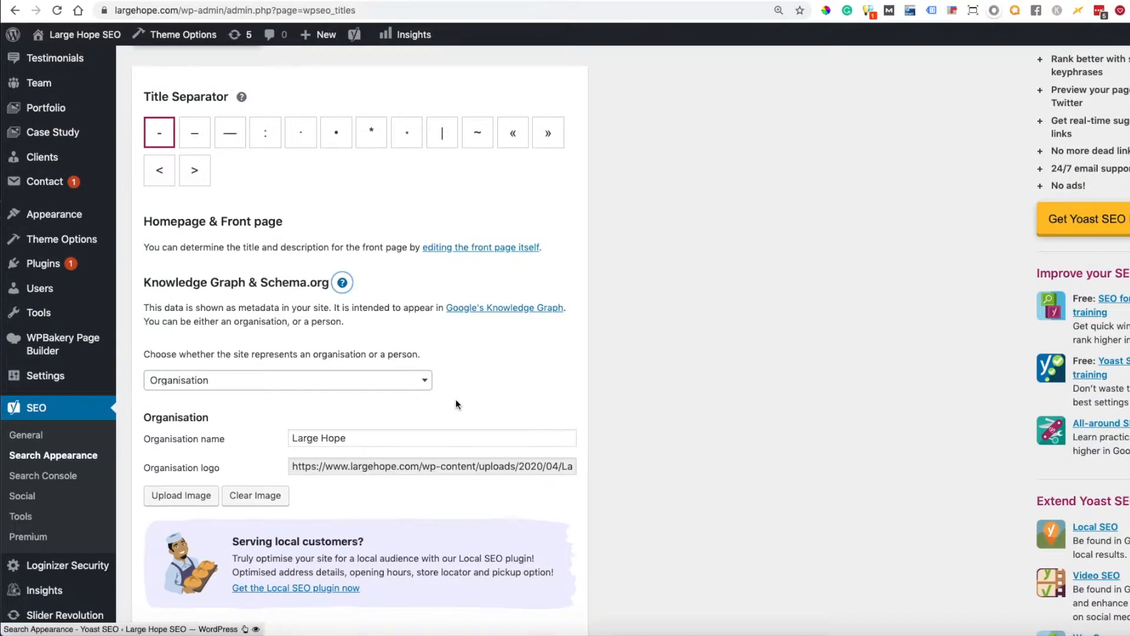
# - Examine the search appearance settings of the Posts and Pages content types, collapsing each section after viewing
pyautogui.click(239, 73)
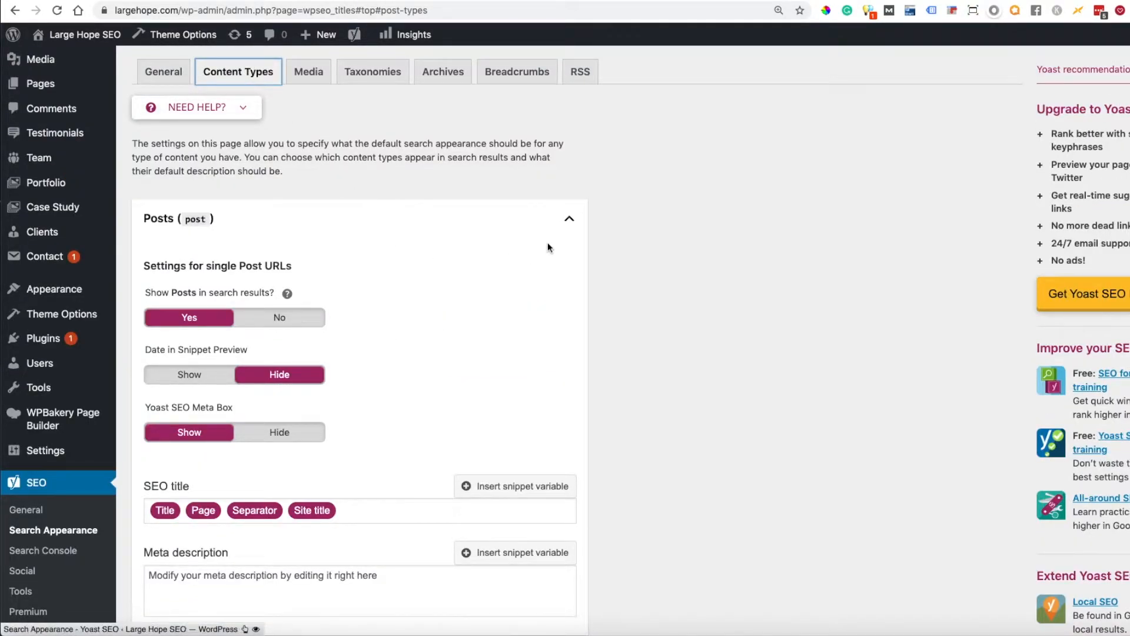
pyautogui.click(569, 219)
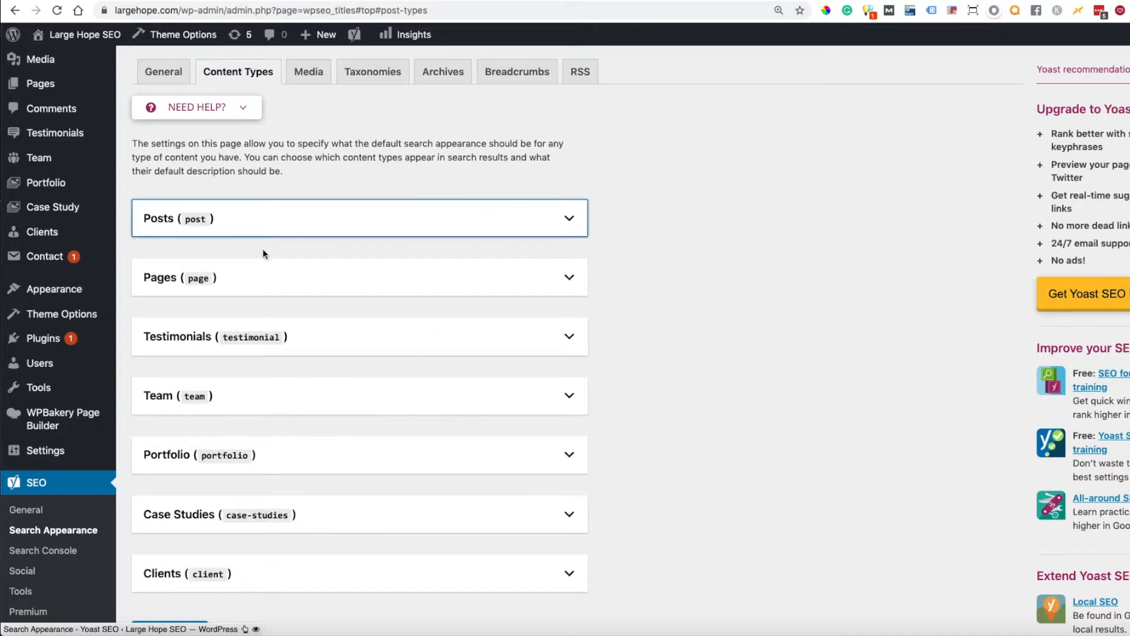
pyautogui.click(569, 218)
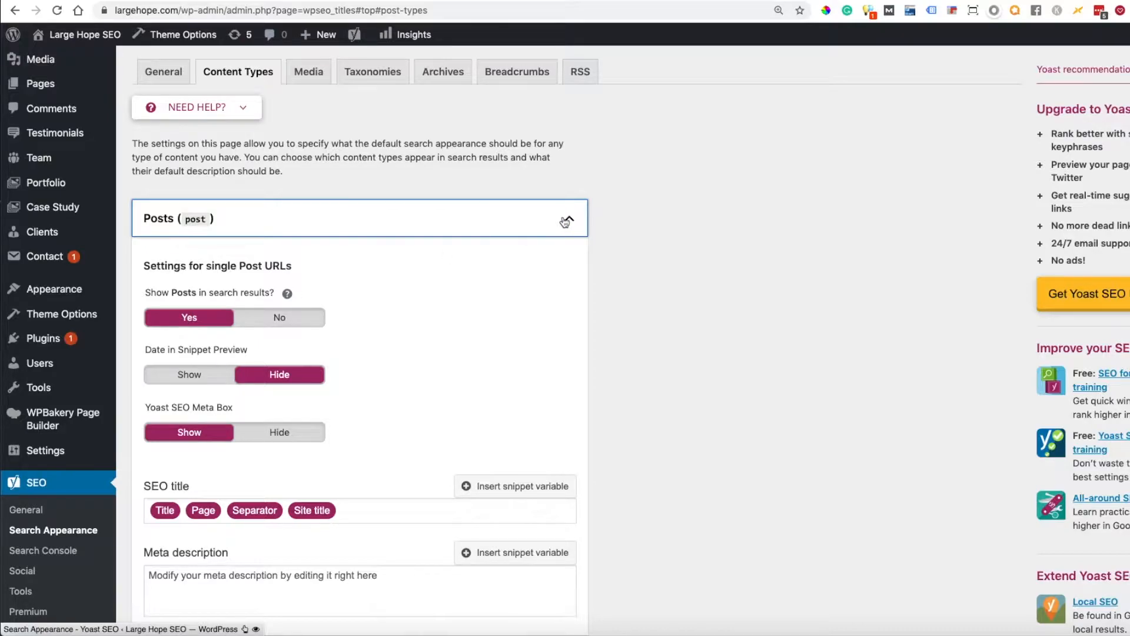
pyautogui.click(566, 219)
pyautogui.click(567, 278)
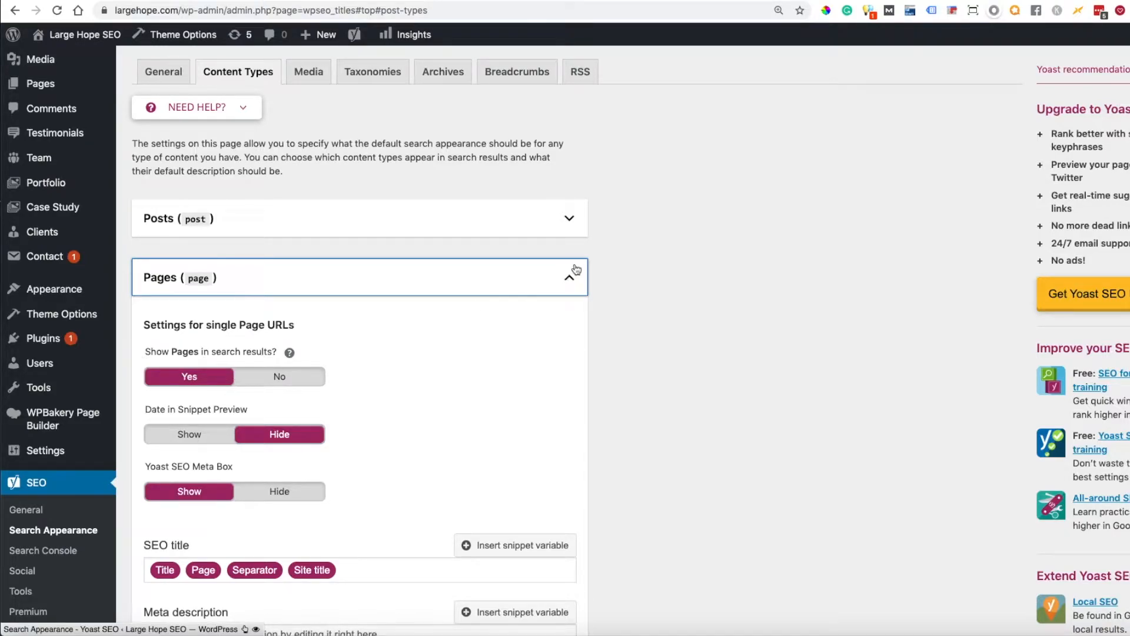
pyautogui.click(575, 271)
# - Examine the Testimonials content type settings and read the explanation of its search results visibility option
pyautogui.scroll(-1, 694, 380)
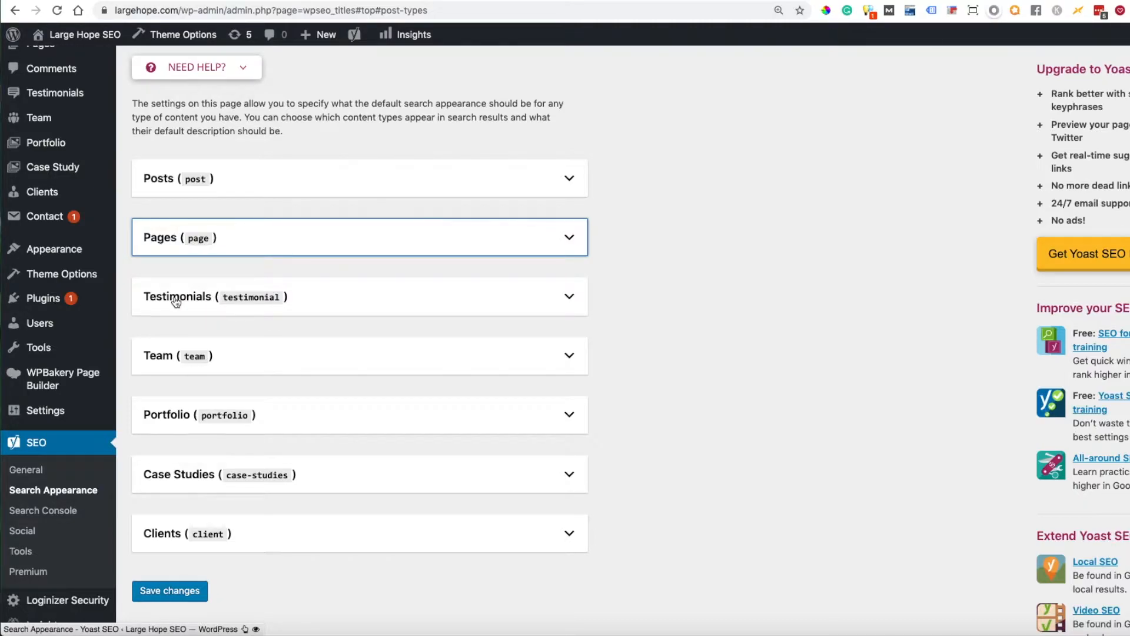
pyautogui.scroll(3, 176, 301)
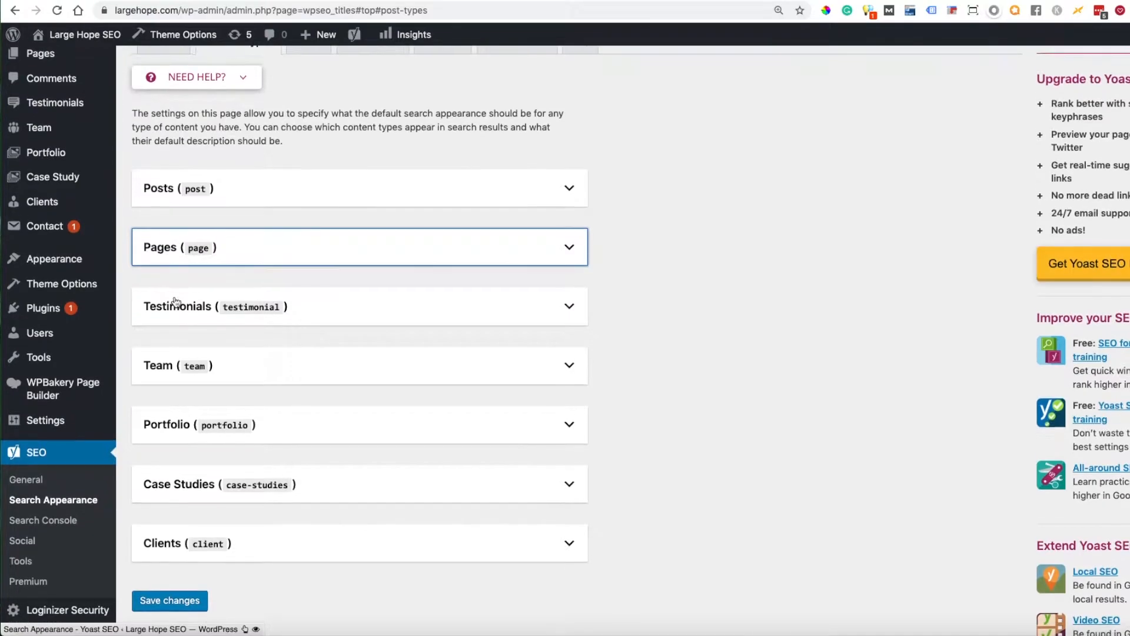
pyautogui.moveTo(51, 161)
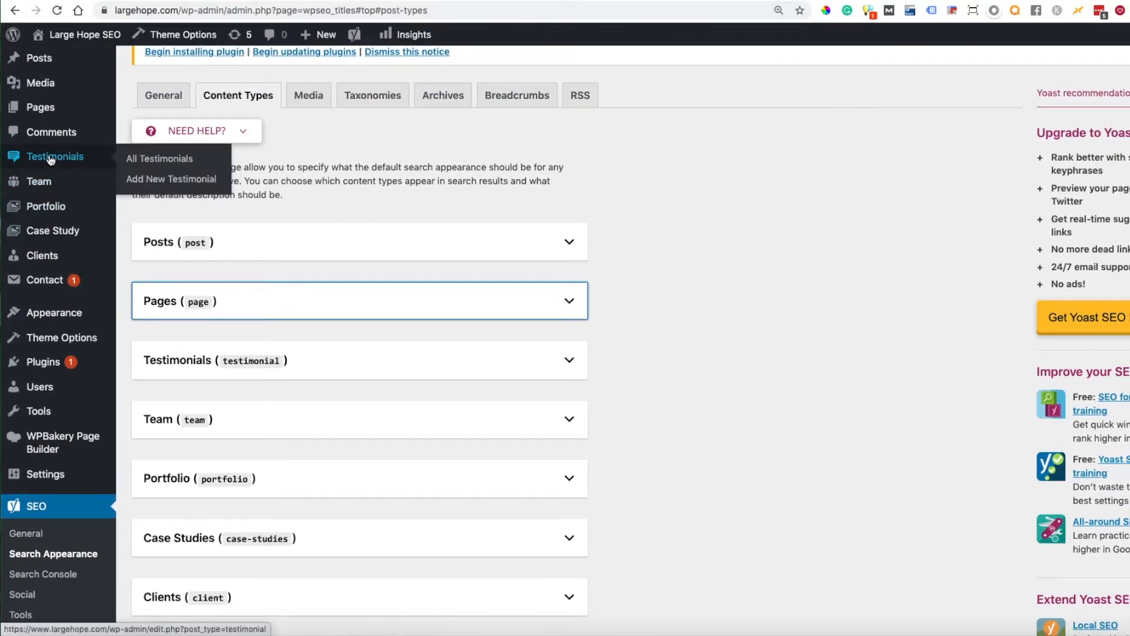
pyautogui.click(207, 157)
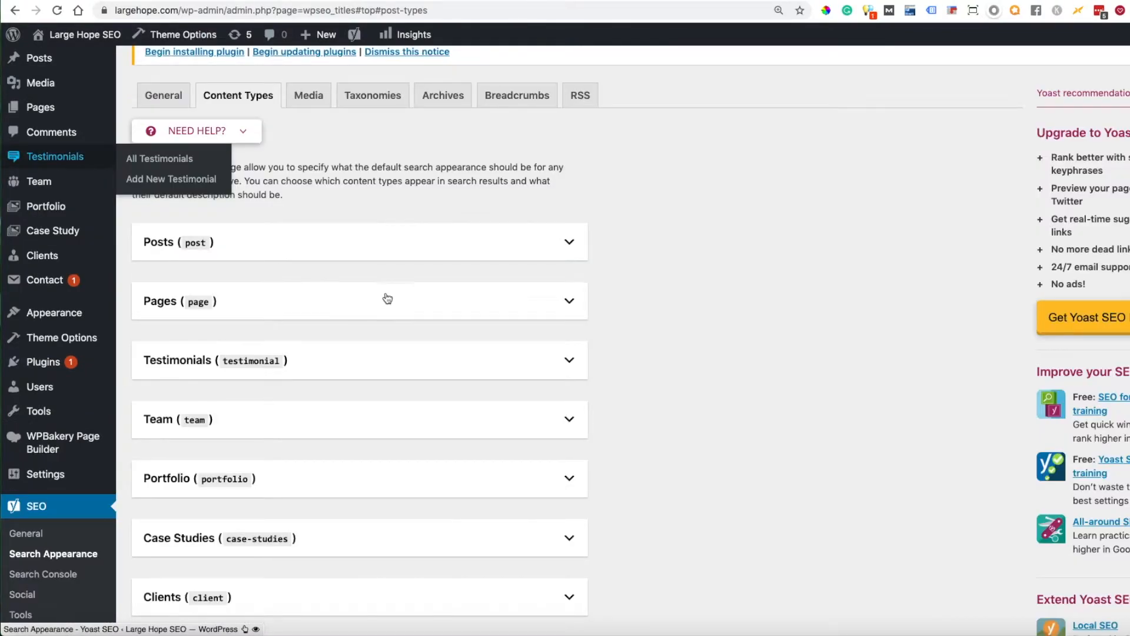
pyautogui.click(568, 361)
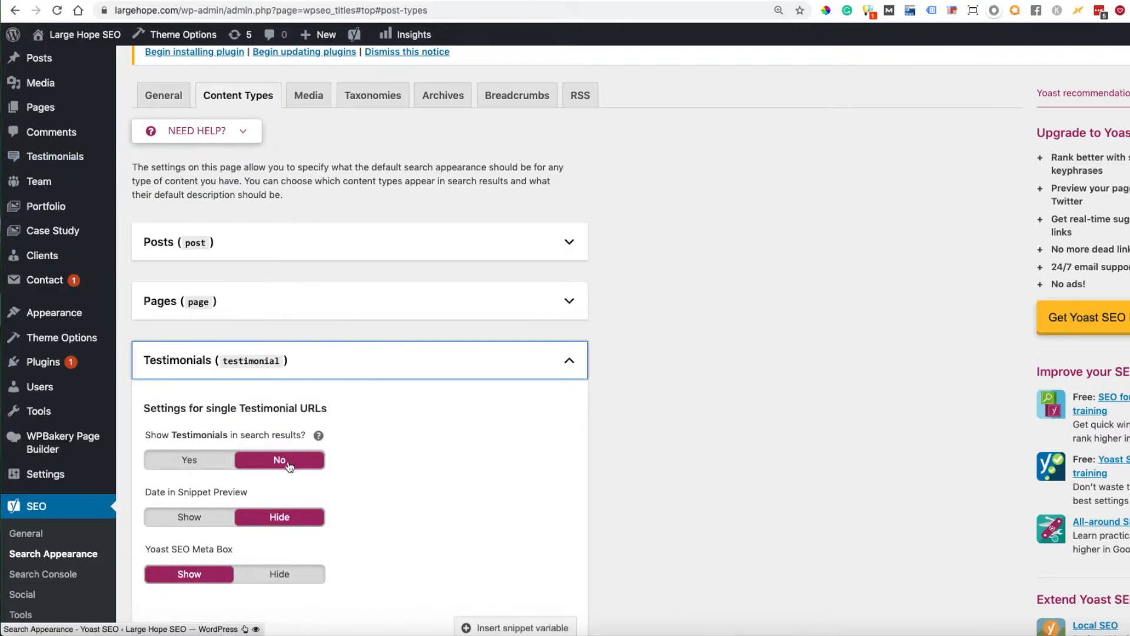
pyautogui.click(319, 435)
pyautogui.moveTo(144, 457); pyautogui.dragTo(342, 472)
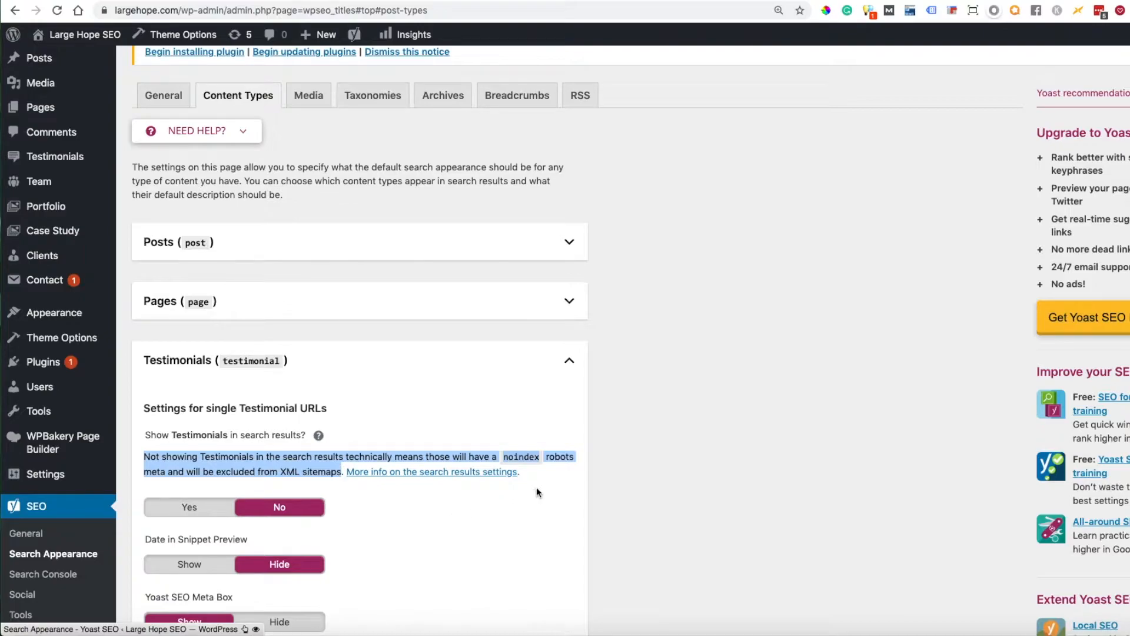
pyautogui.click(568, 362)
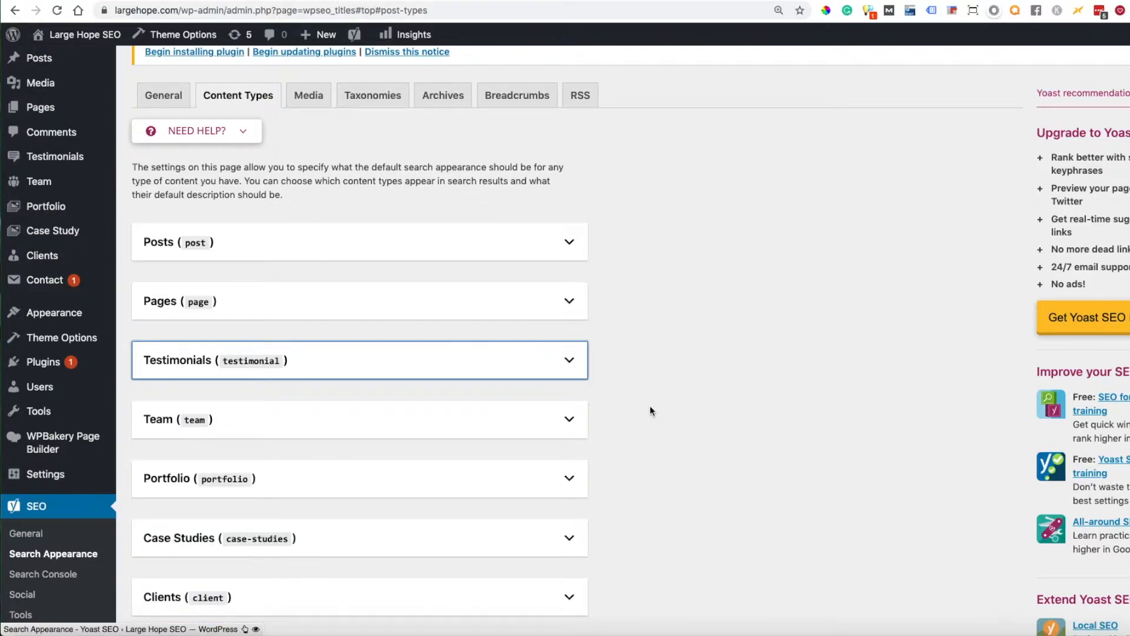
# - Recheck whether Pages are shown in search results, and expand the settings of the Team content type
pyautogui.click(569, 301)
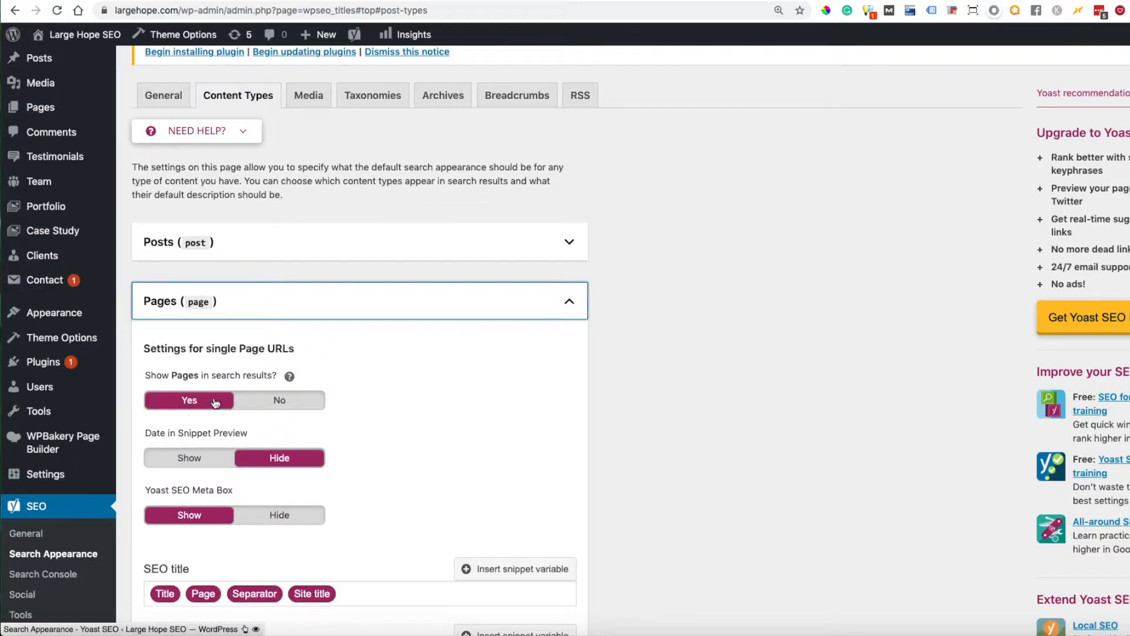
pyautogui.click(569, 302)
pyautogui.scroll(-3, 686, 348)
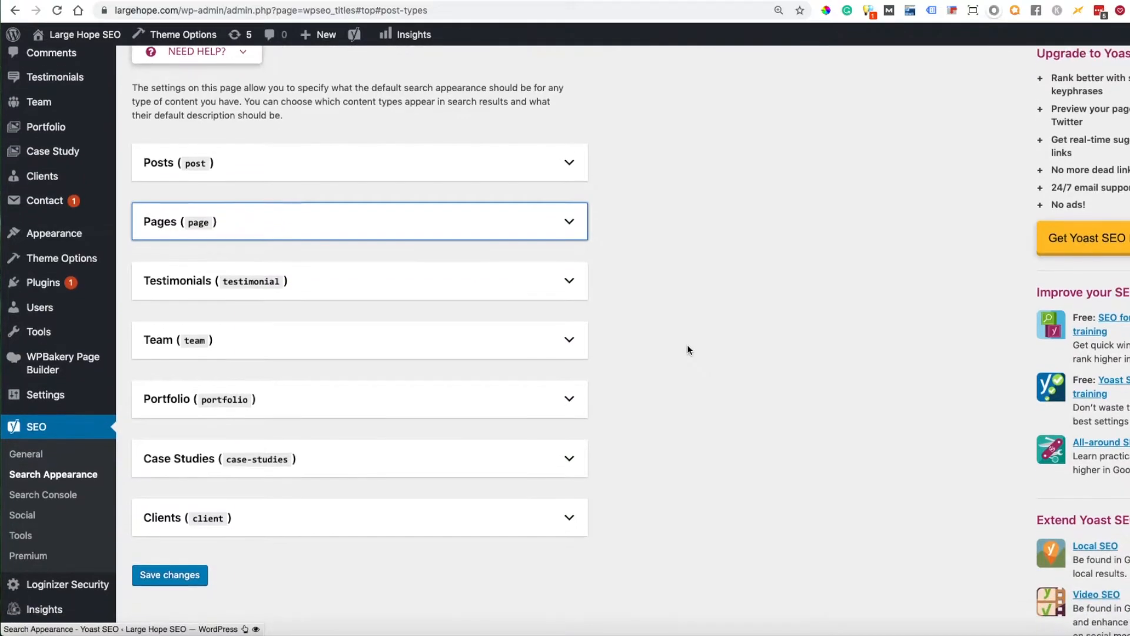
pyautogui.scroll(2, 687, 348)
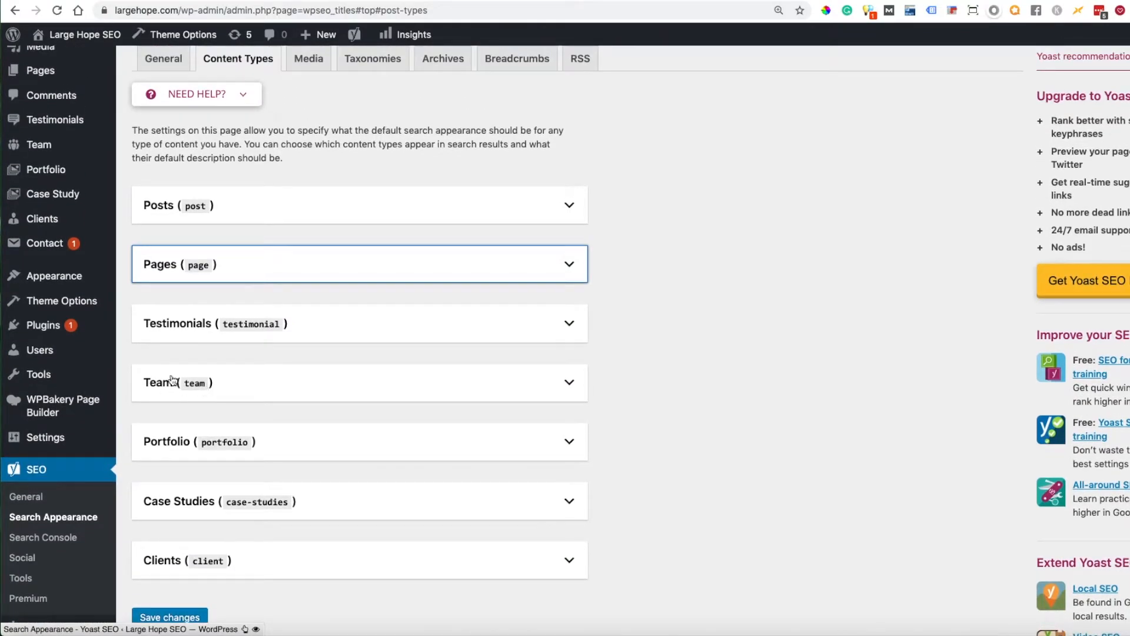
pyautogui.click(570, 384)
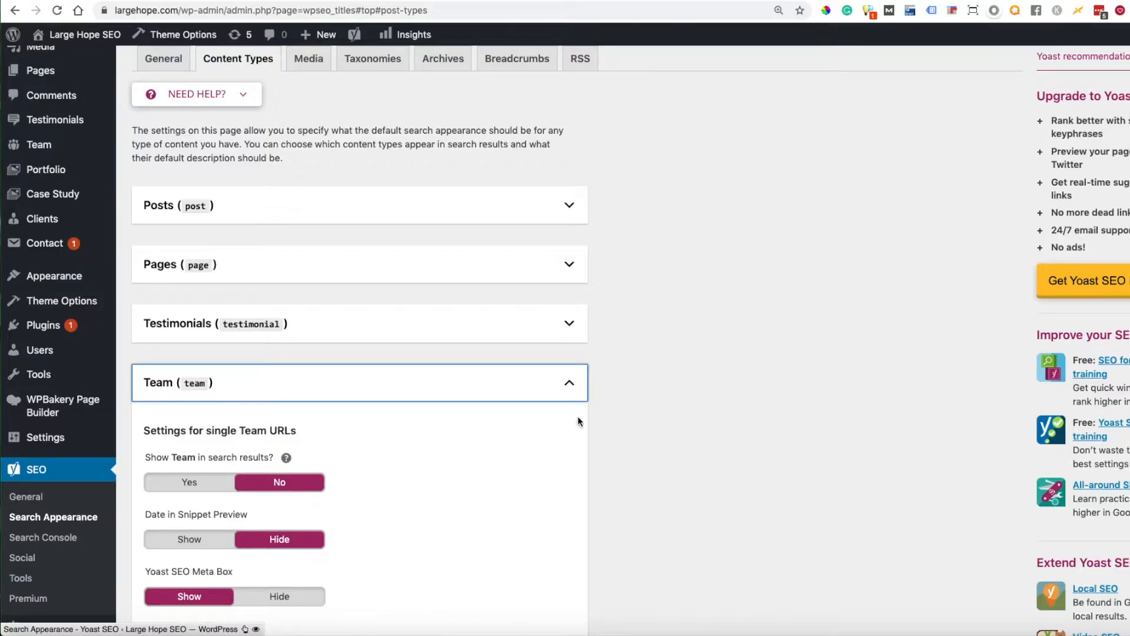
# - Collapse the Team content type and examine the Portfolio search appearance settings, collapsing that section after viewing
pyautogui.click(568, 384)
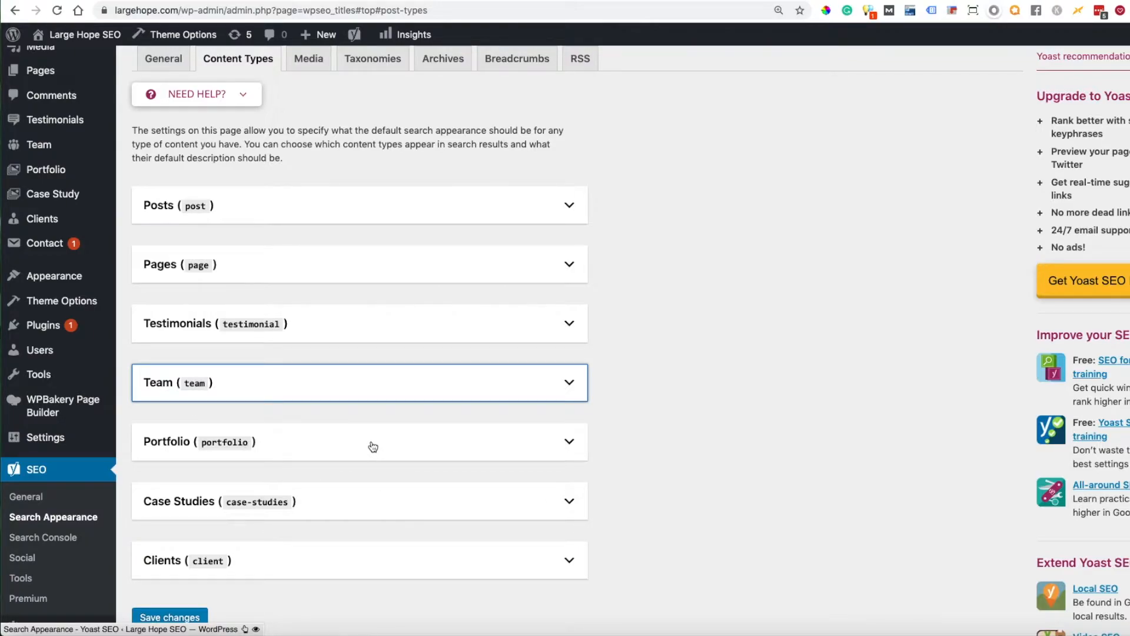
pyautogui.click(569, 442)
pyautogui.scroll(-3, 418, 499)
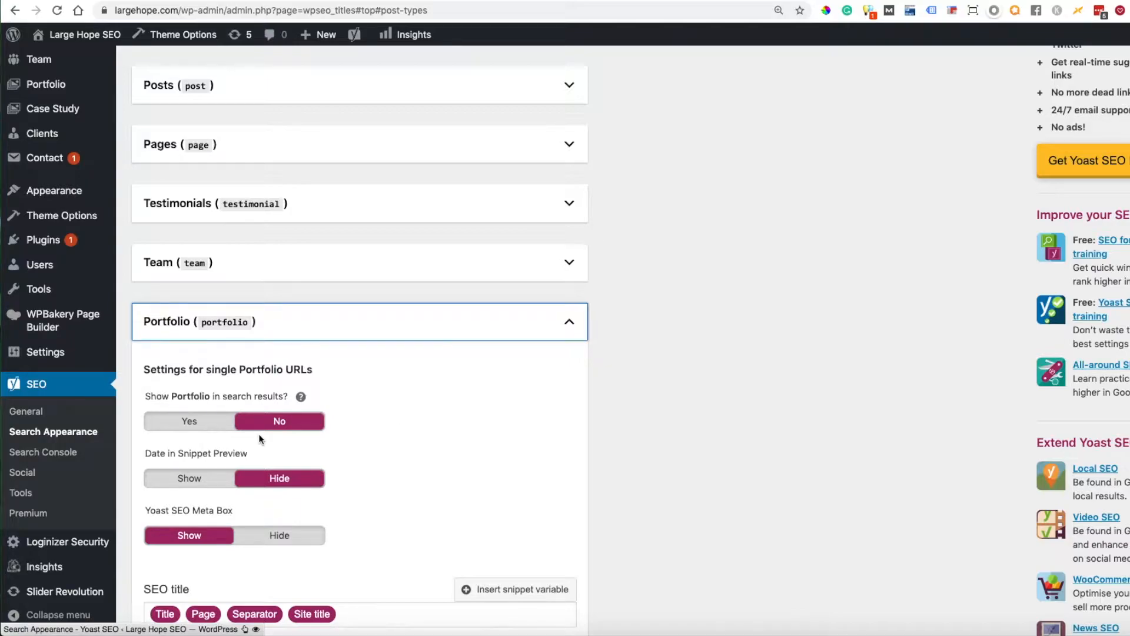
pyautogui.click(569, 324)
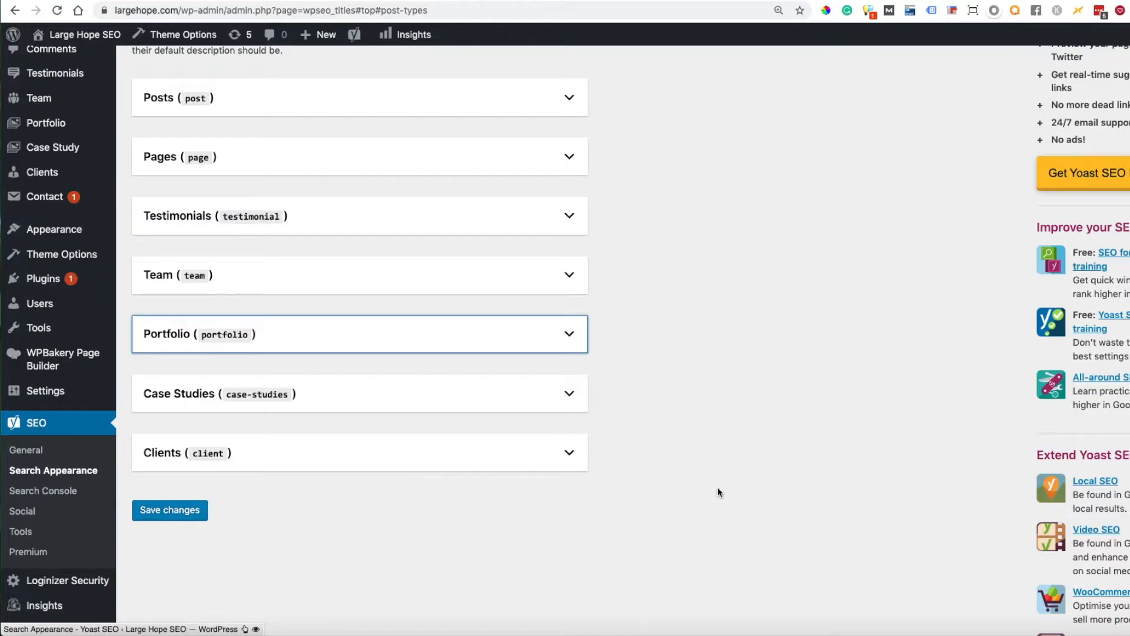
# - Check the Media setting that redirects attachment URLs to the attachment itself
pyautogui.scroll(5, 718, 486)
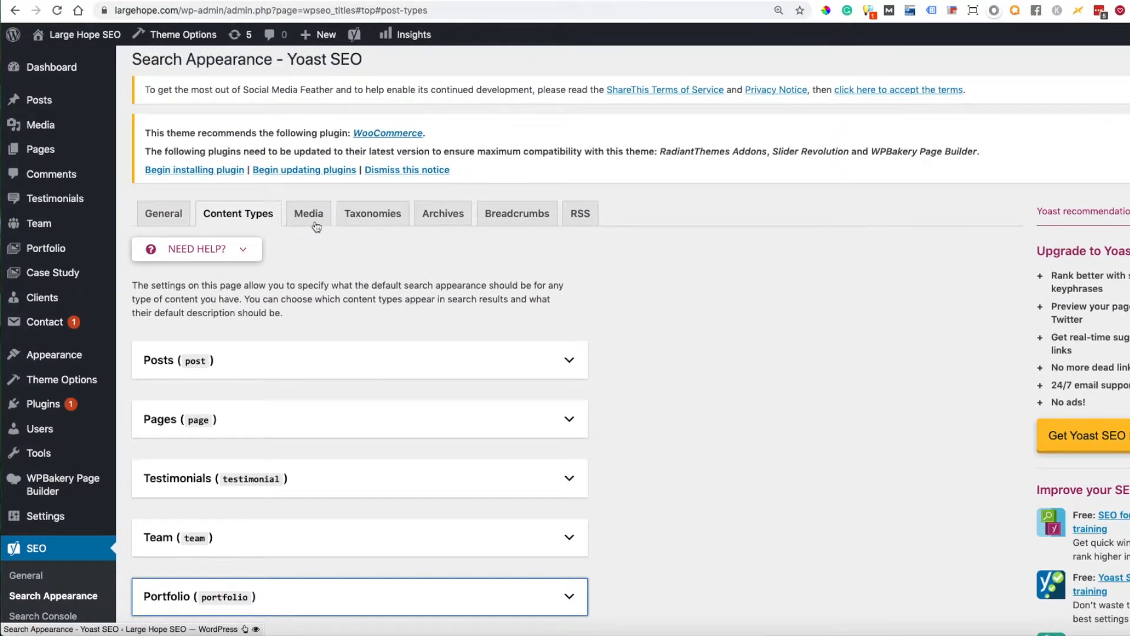
pyautogui.click(317, 226)
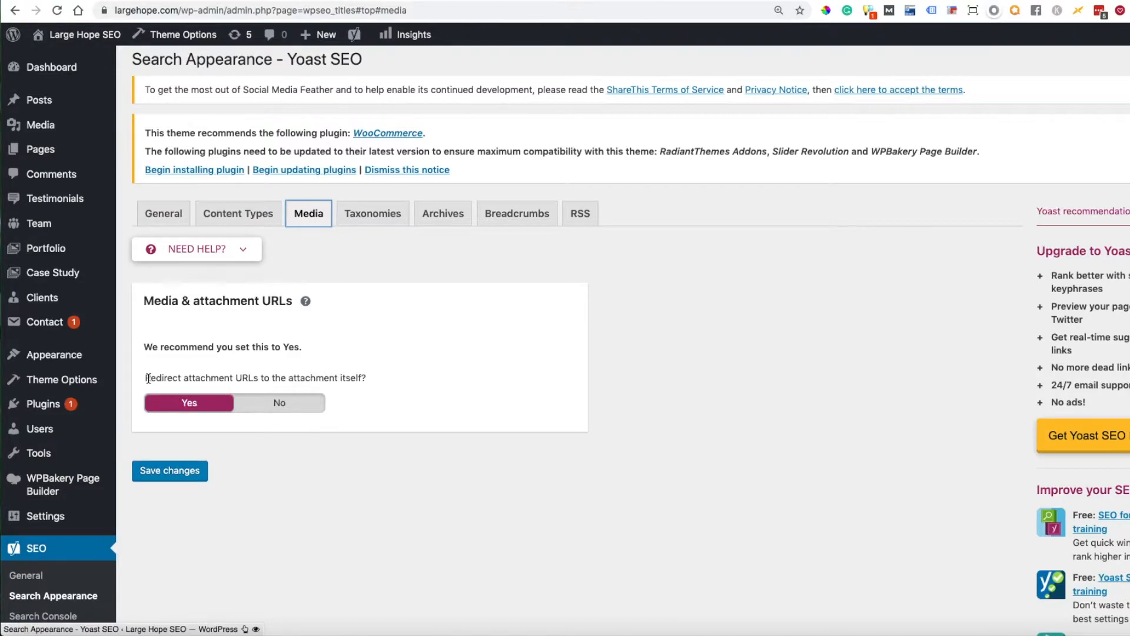
pyautogui.moveTo(145, 377); pyautogui.dragTo(361, 377)
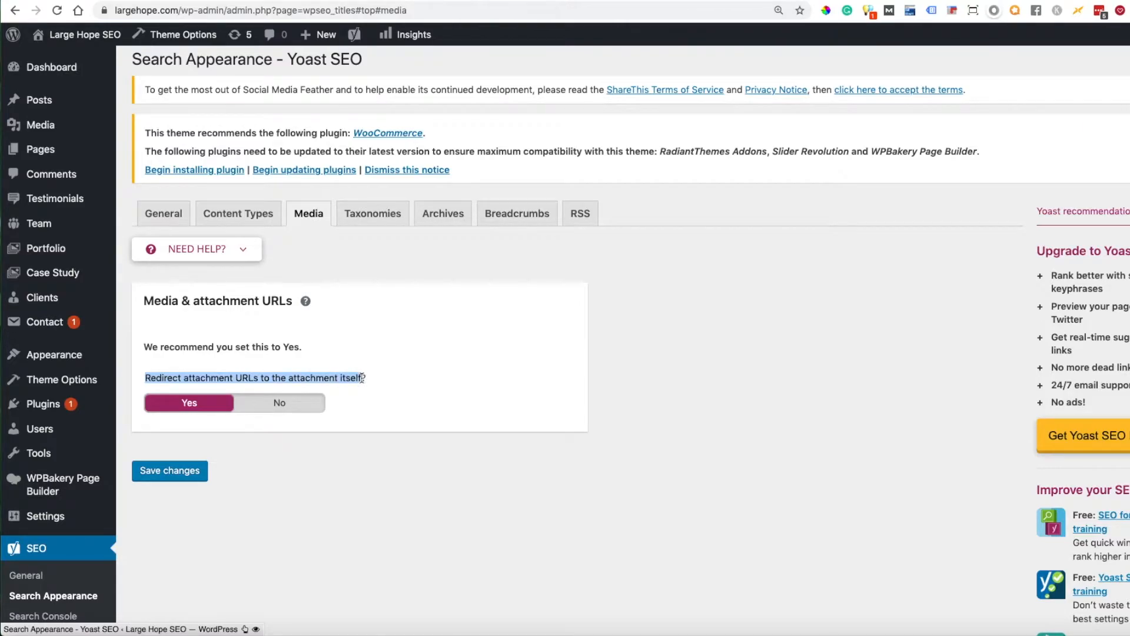
pyautogui.click(375, 378)
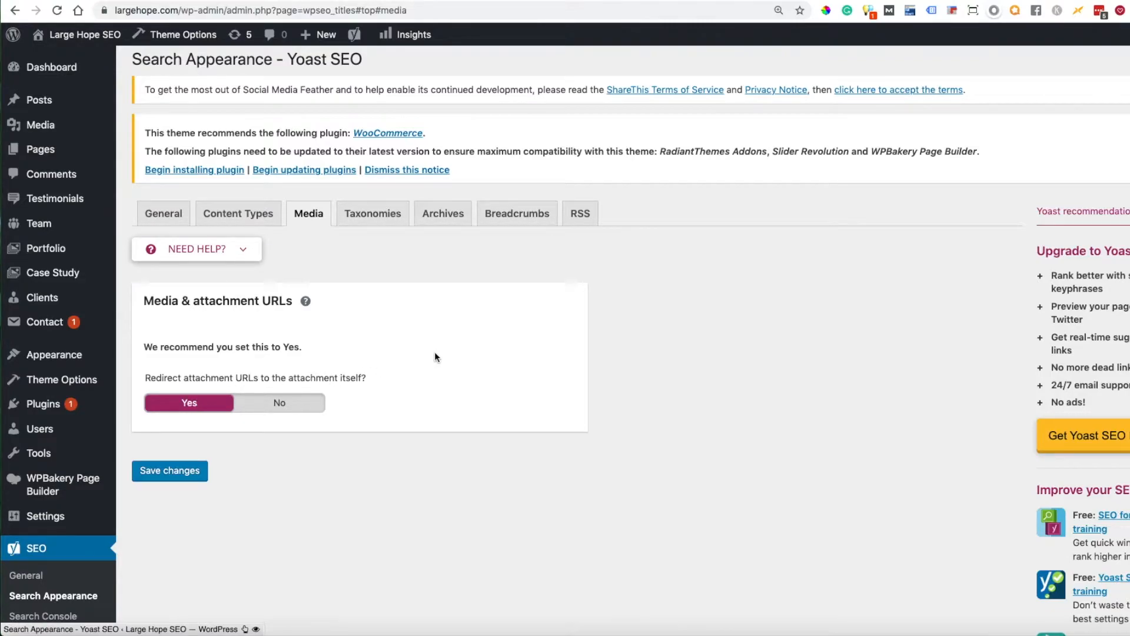
# - Examine the Taxonomies search appearance settings for Categories, Tags and Formats
pyautogui.click(362, 216)
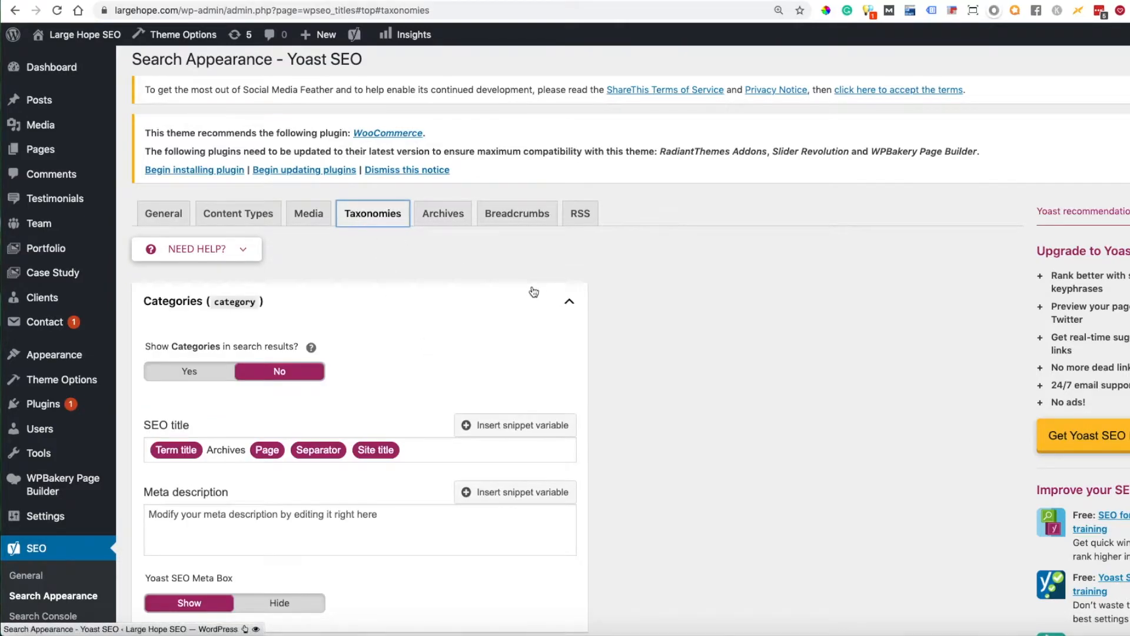
pyautogui.click(569, 305)
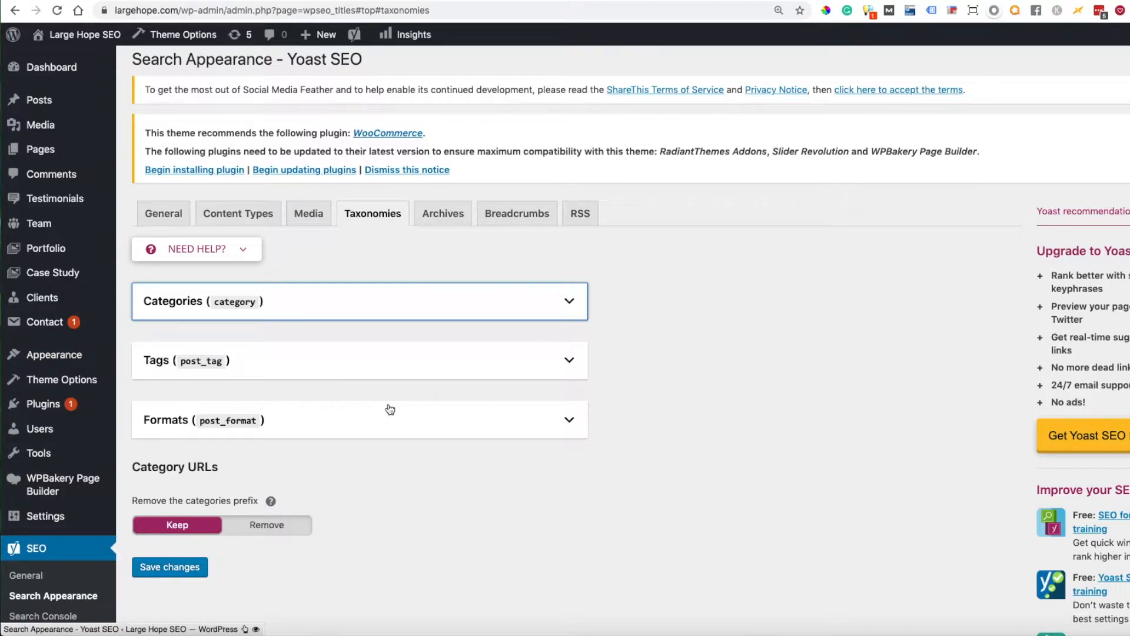
pyautogui.click(568, 300)
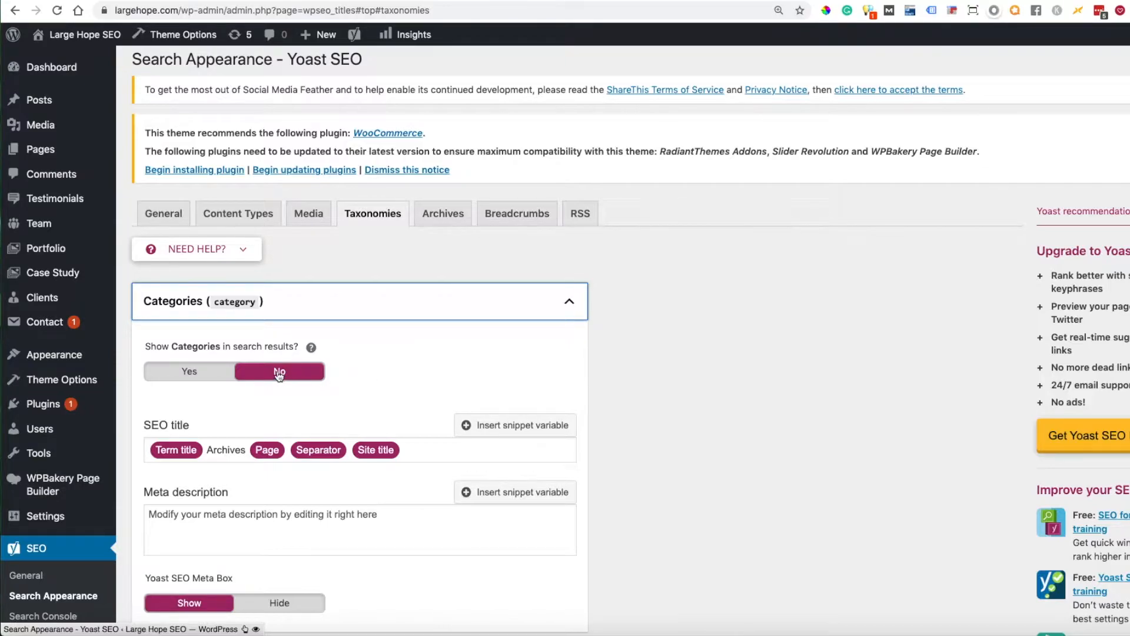
pyautogui.scroll(-5, 592, 382)
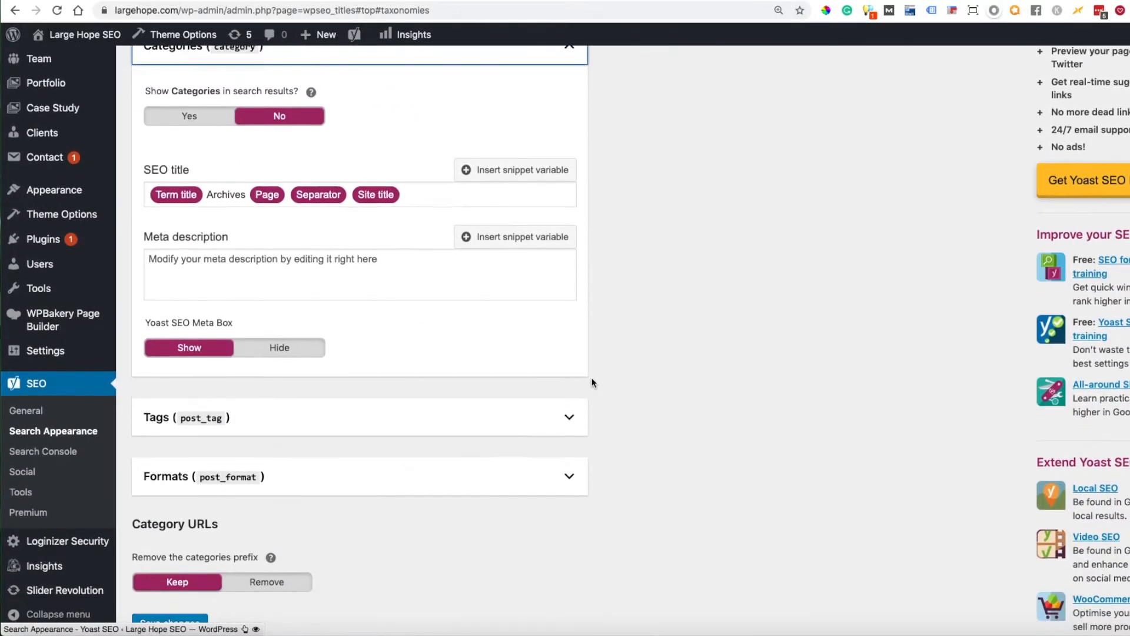
pyautogui.click(568, 416)
pyautogui.scroll(-4, 652, 438)
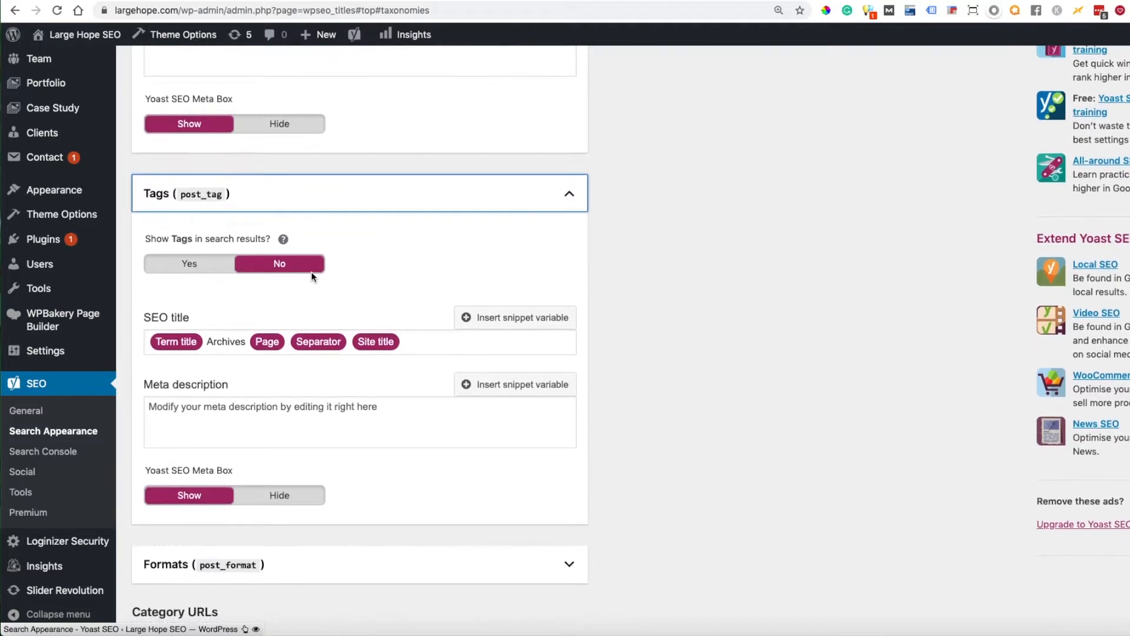
pyautogui.scroll(-2, 521, 354)
pyautogui.click(569, 419)
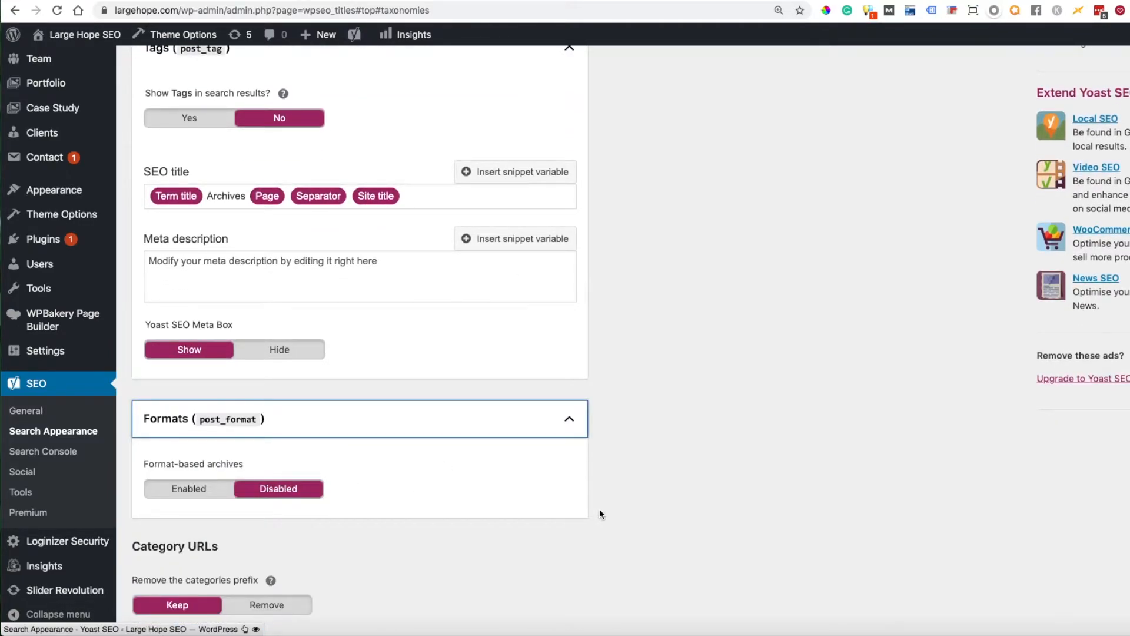
# - Collapse the Categories, Tags and Formats taxonomy sections, briefly rechecking the Tags section
pyautogui.scroll(10, 599, 512)
pyautogui.scroll(2, 599, 512)
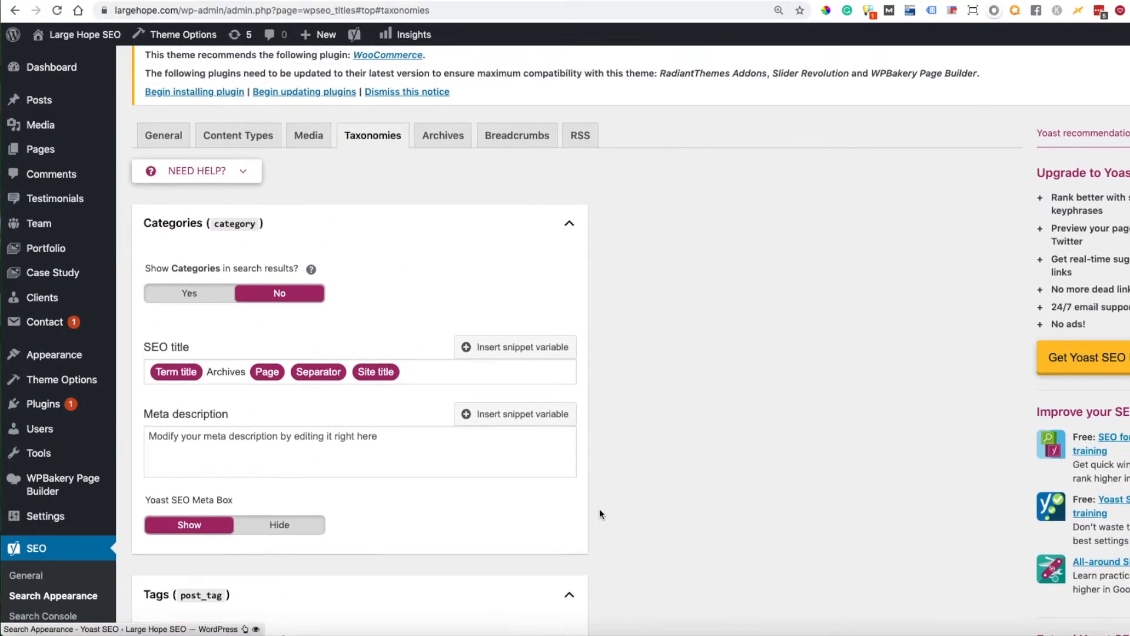
pyautogui.click(569, 253)
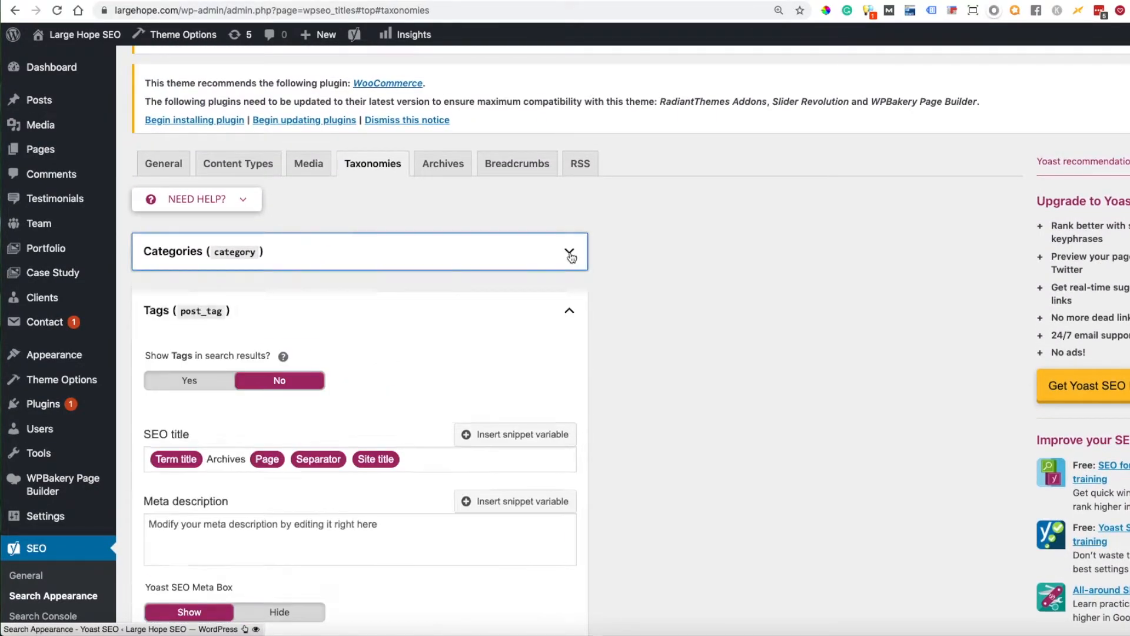
pyautogui.click(569, 312)
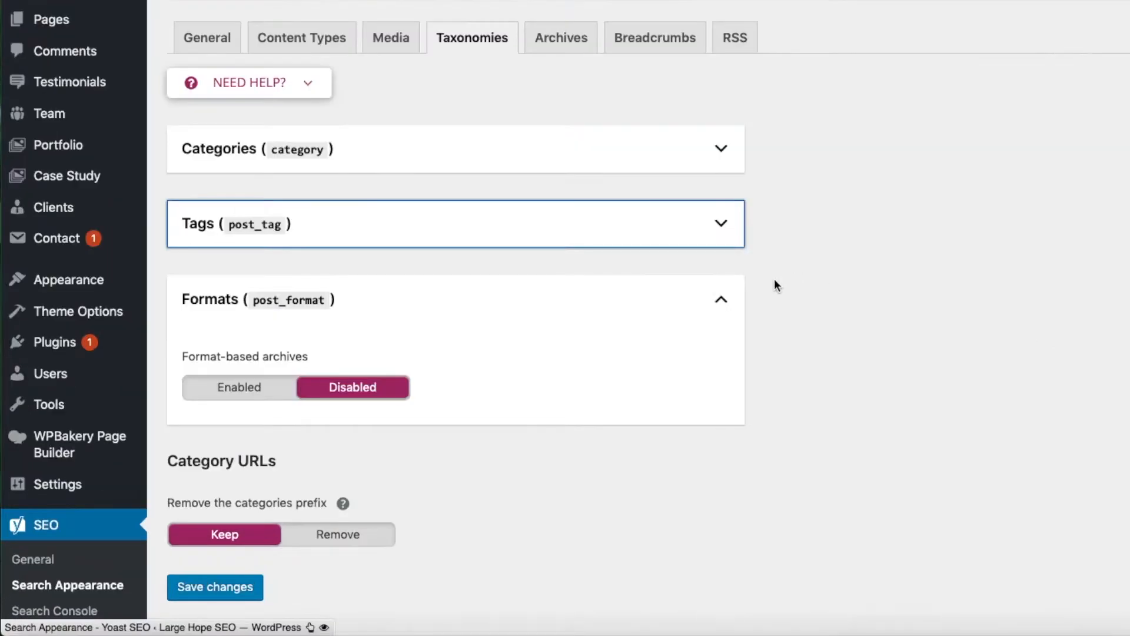
pyautogui.click(570, 369)
pyautogui.click(570, 254)
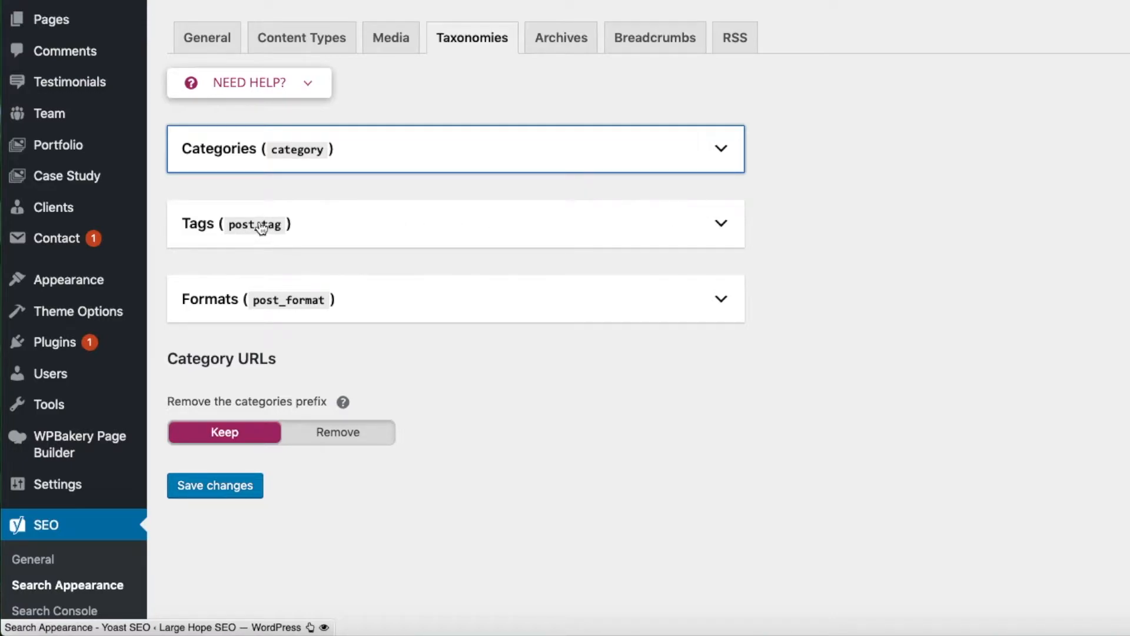
pyautogui.click(721, 224)
pyautogui.click(722, 227)
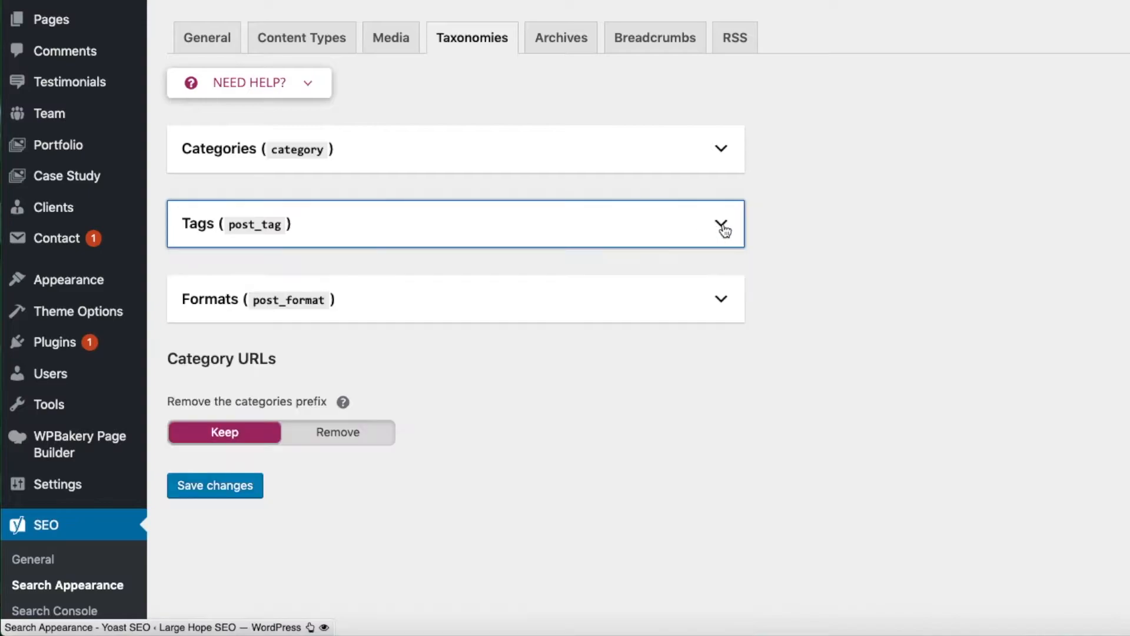
# - Check the author archives setting in the Archives section and collapse the author and date archives settings
pyautogui.click(564, 50)
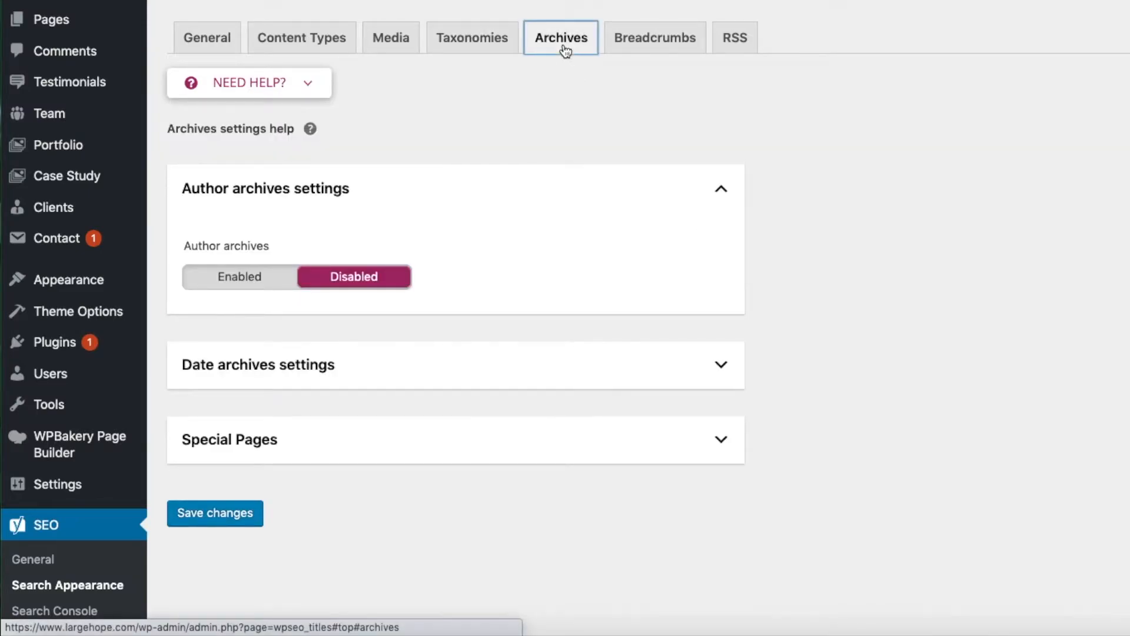
pyautogui.click(715, 195)
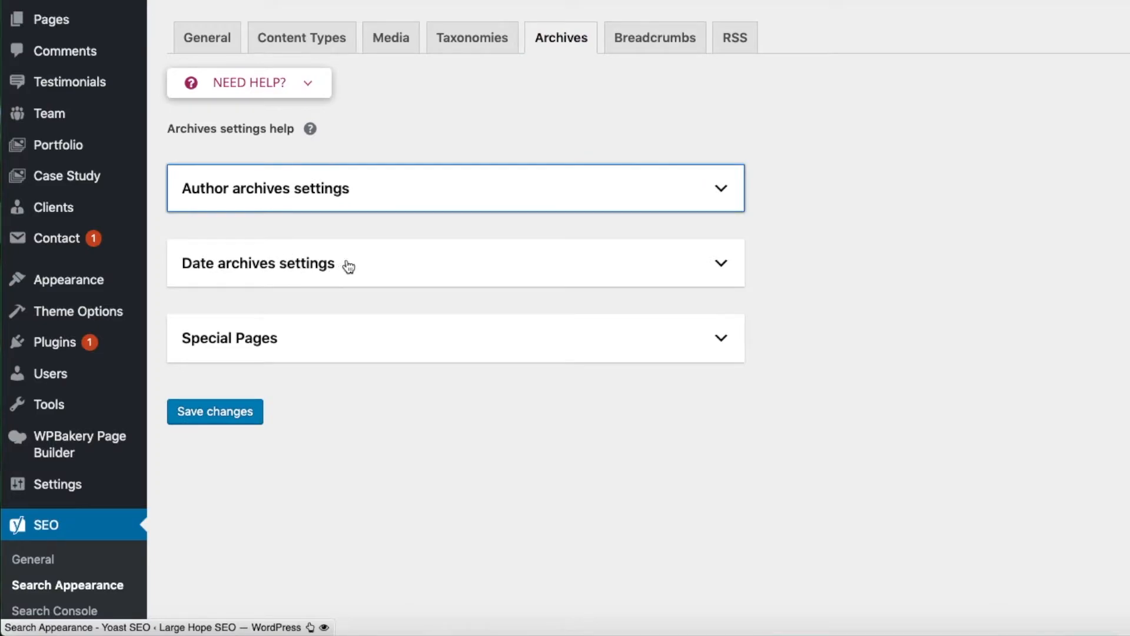
pyautogui.click(814, 257)
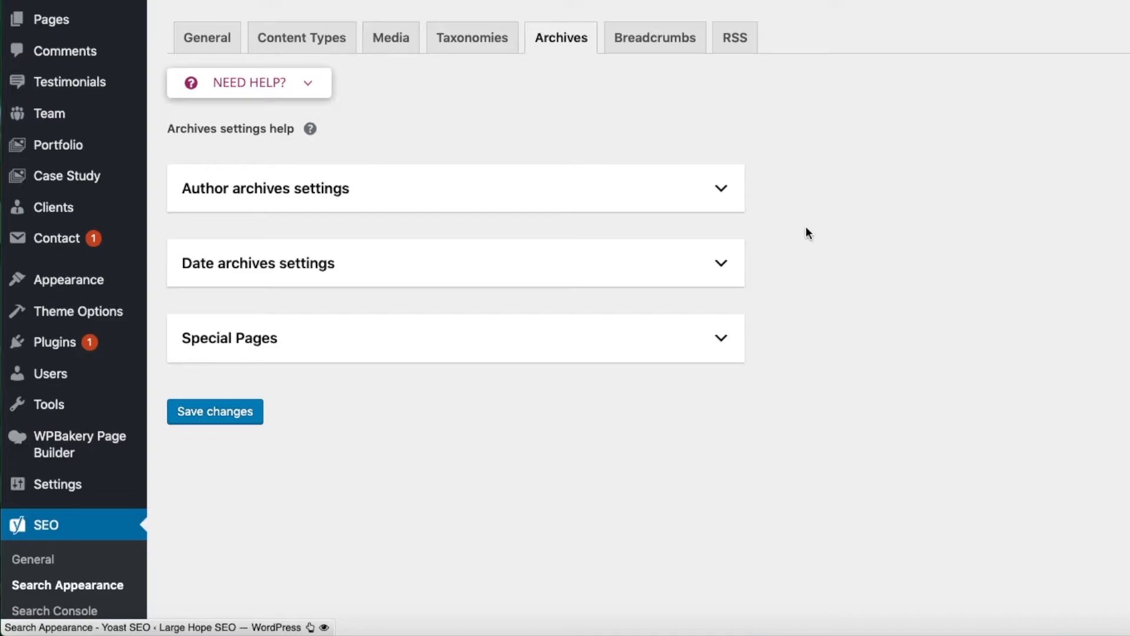
pyautogui.click(724, 191)
pyautogui.click(721, 365)
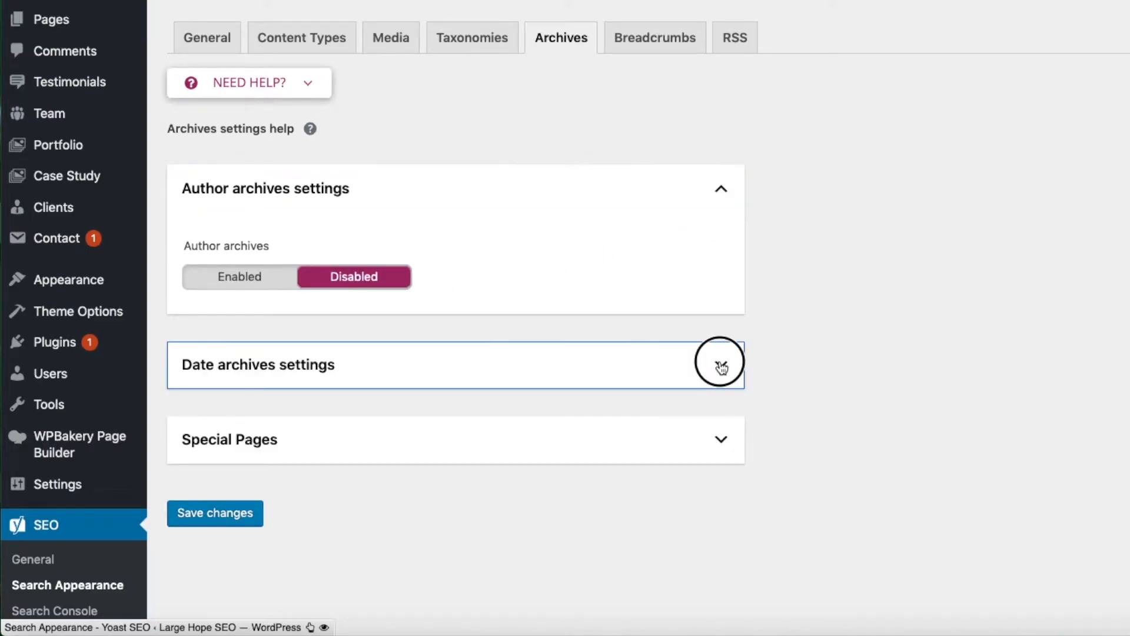
pyautogui.click(719, 188)
pyautogui.click(719, 257)
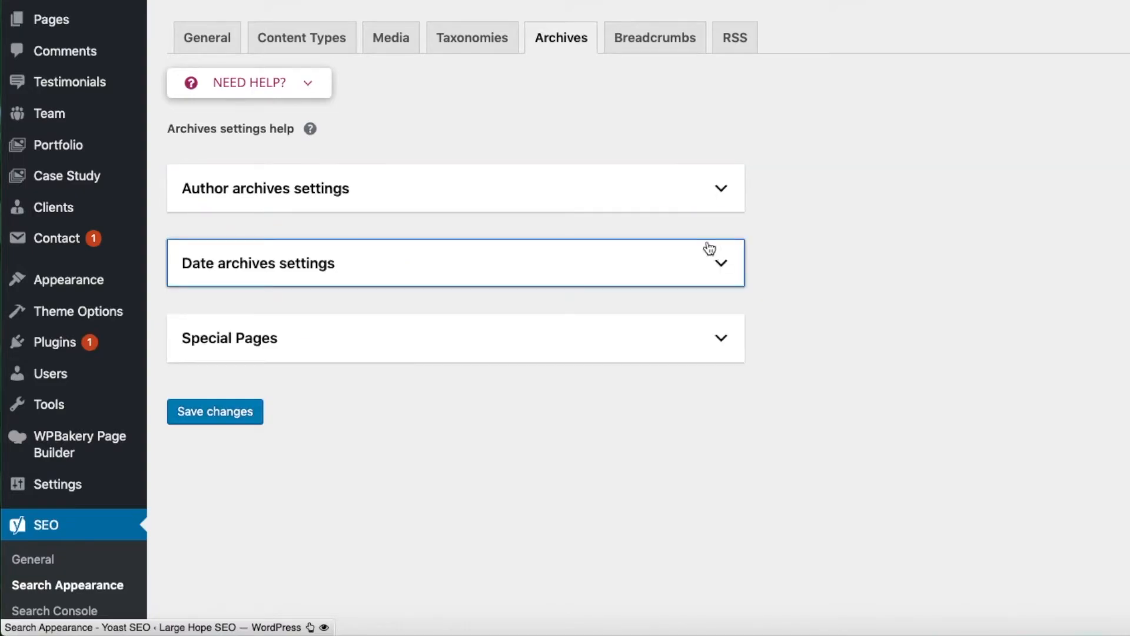
# - Check whether breadcrumbs are enabled and review the RSS feed settings with their available variables
pyautogui.click(642, 40)
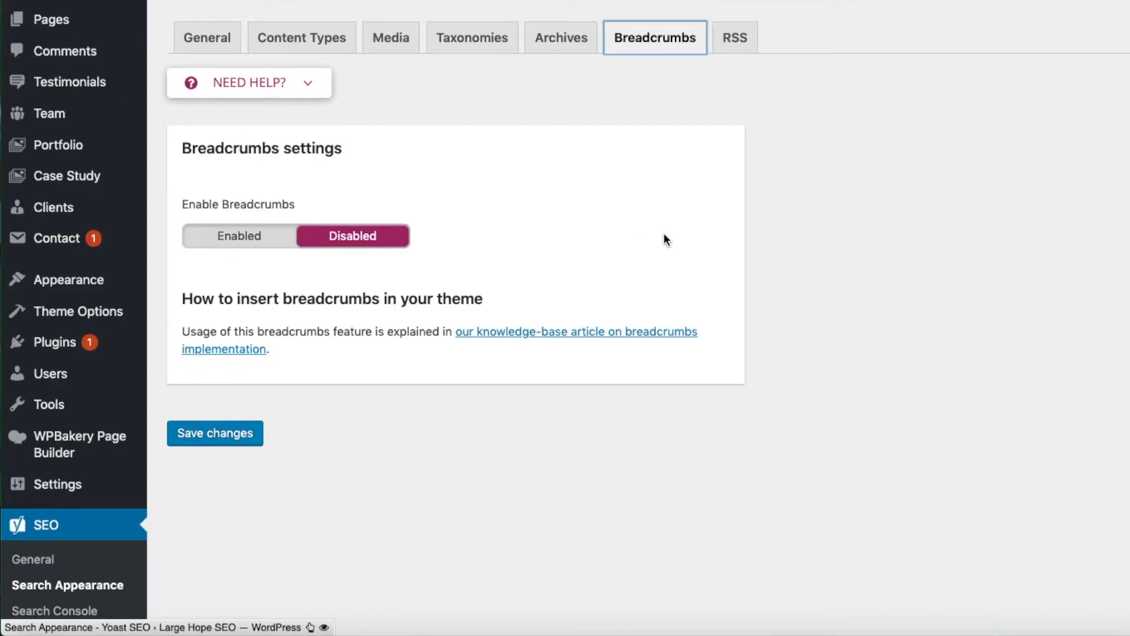
pyautogui.click(736, 39)
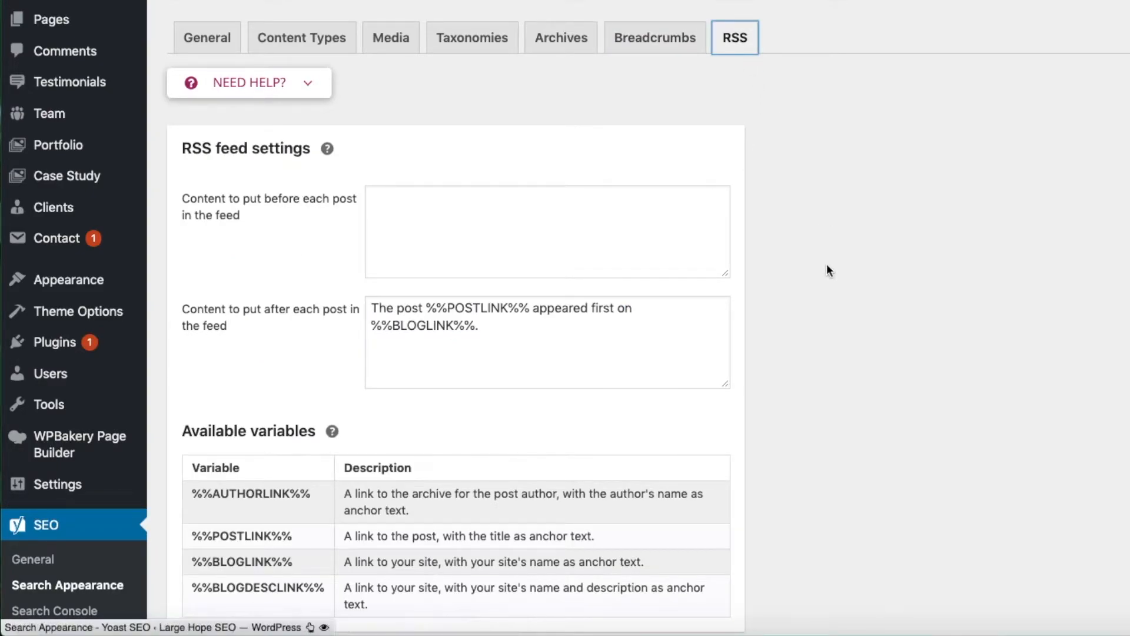
pyautogui.scroll(-3, 828, 270)
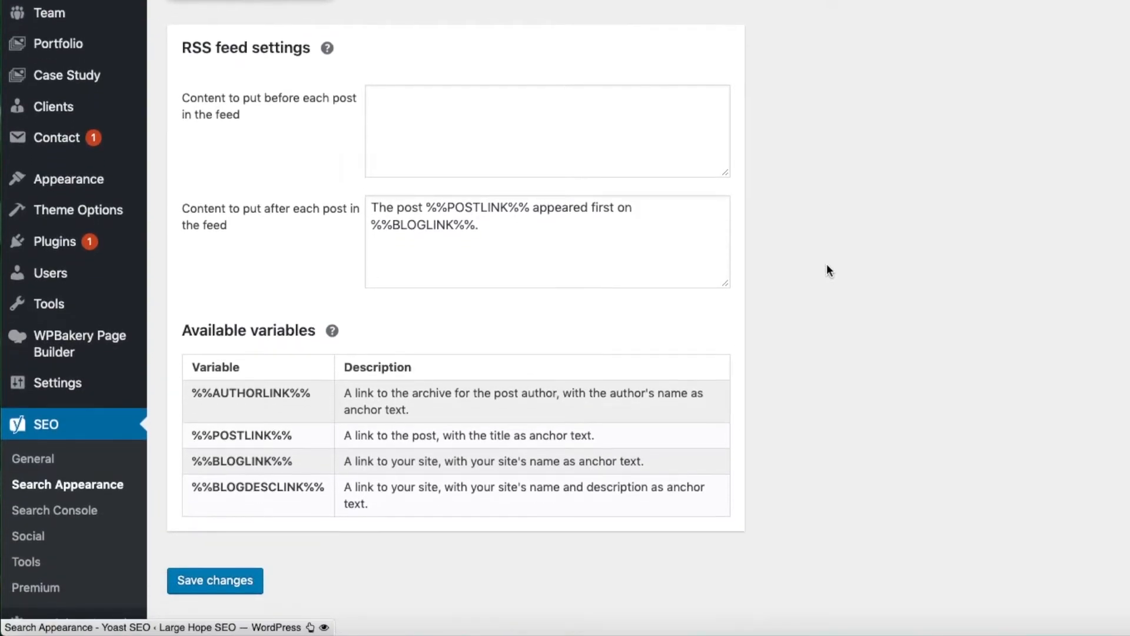
pyautogui.scroll(2, 826, 271)
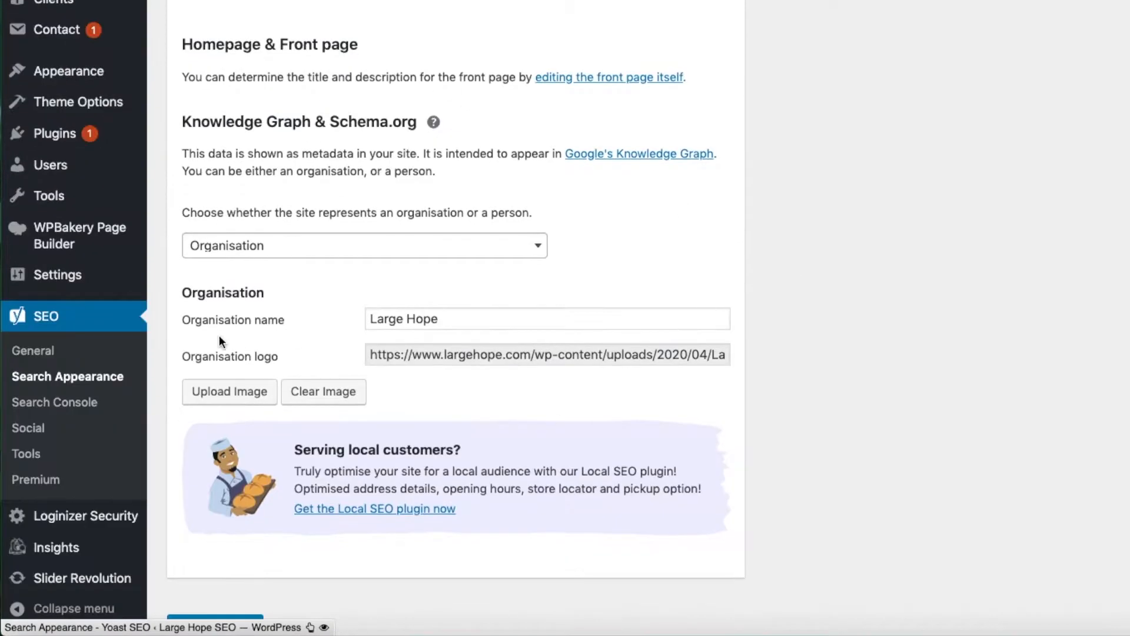
# - Read the Search Console page's notice about crawl errors and look over its list of crawled URLs
pyautogui.click(64, 404)
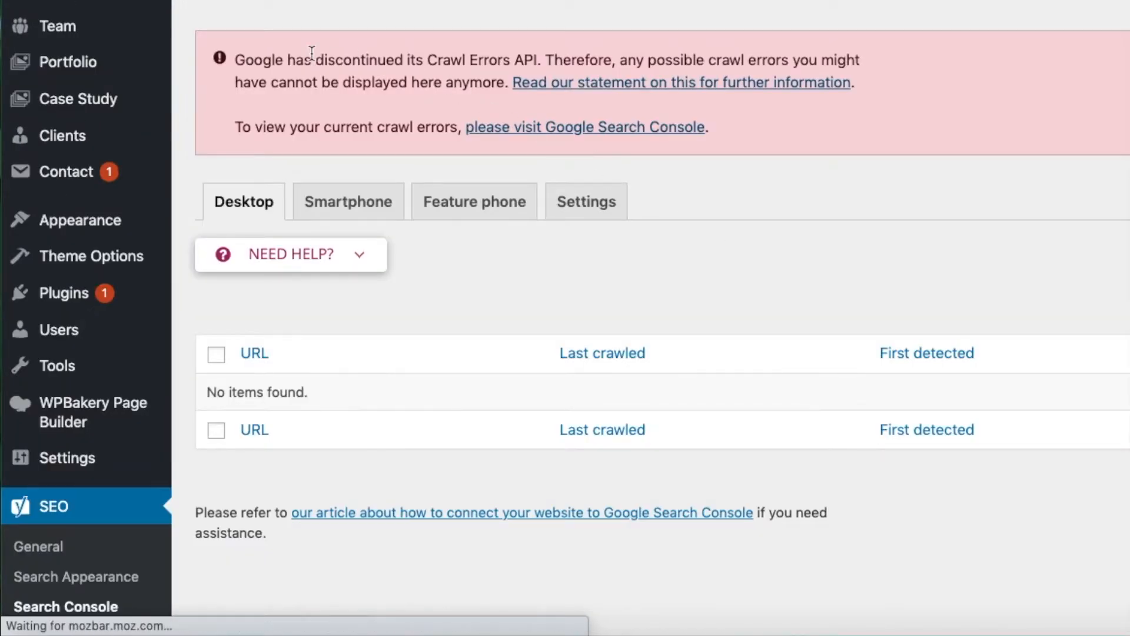
pyautogui.moveTo(236, 58); pyautogui.dragTo(763, 137)
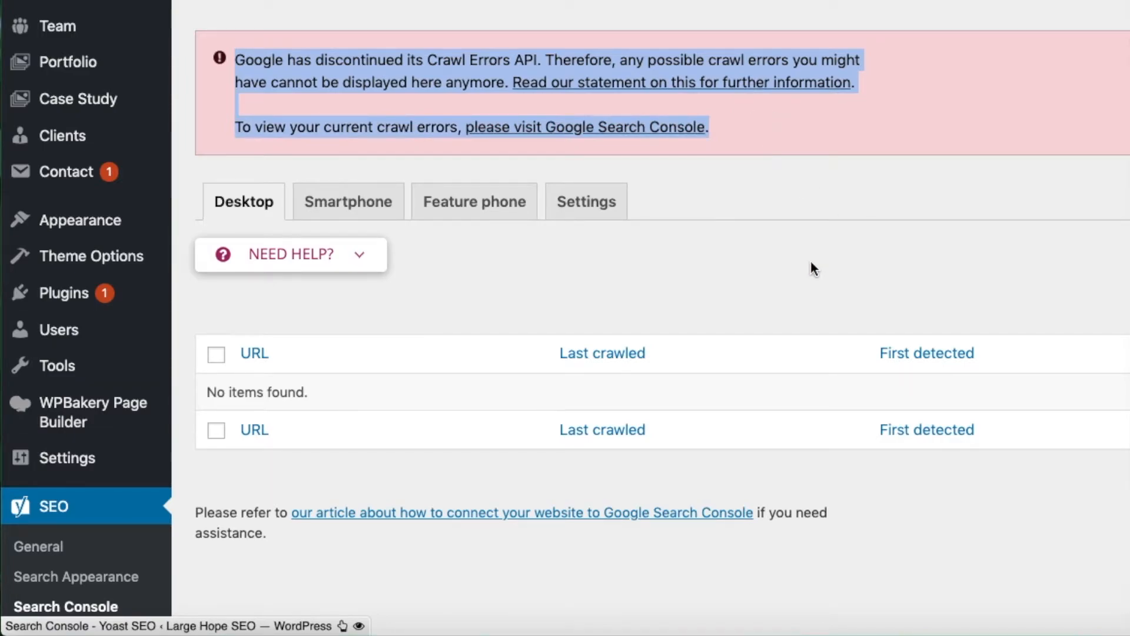
pyautogui.scroll(-3, 810, 260)
pyautogui.scroll(-2, 811, 262)
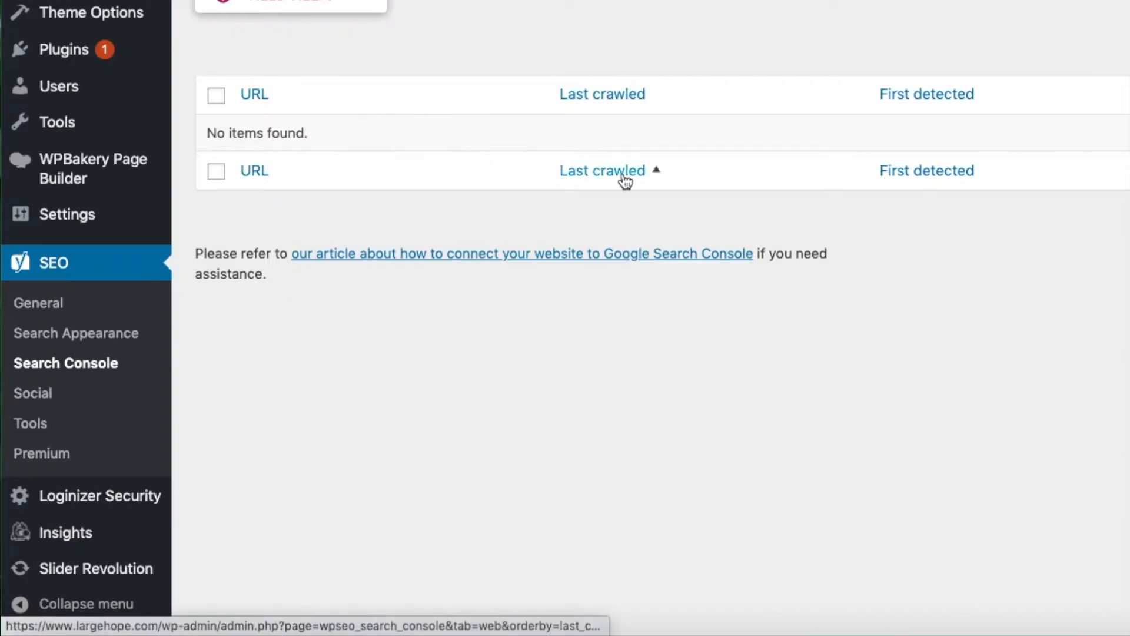
# - Look over the organisation's social profile entries in the Social settings, highlighting the Facebook Page URL
pyautogui.click(34, 396)
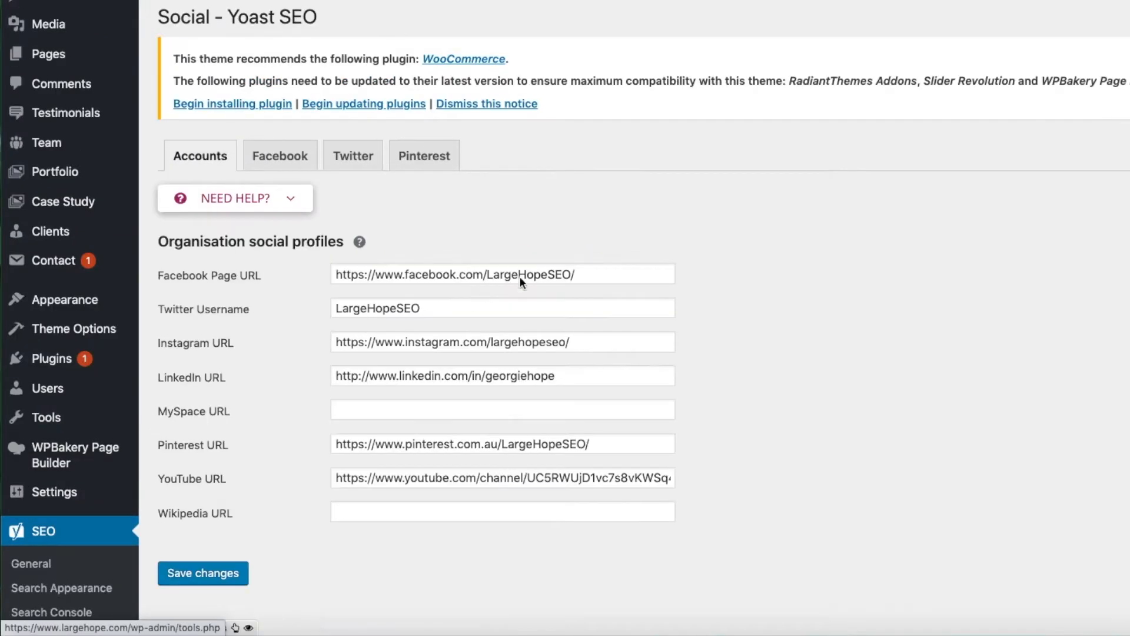
pyautogui.scroll(-2, 796, 233)
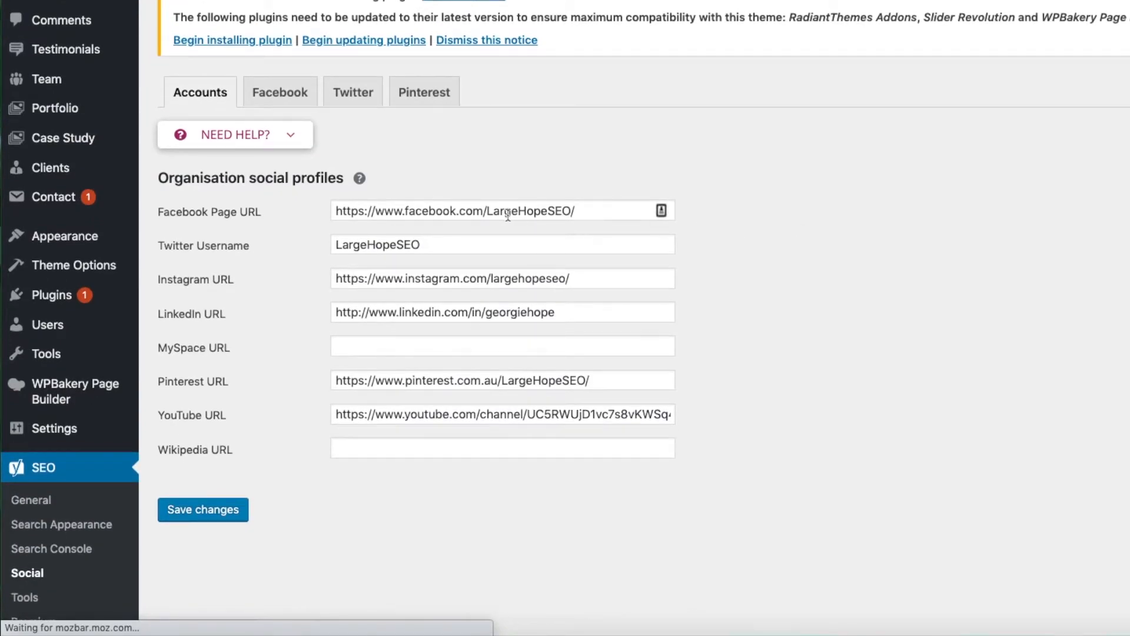
pyautogui.moveTo(337, 210); pyautogui.dragTo(589, 212)
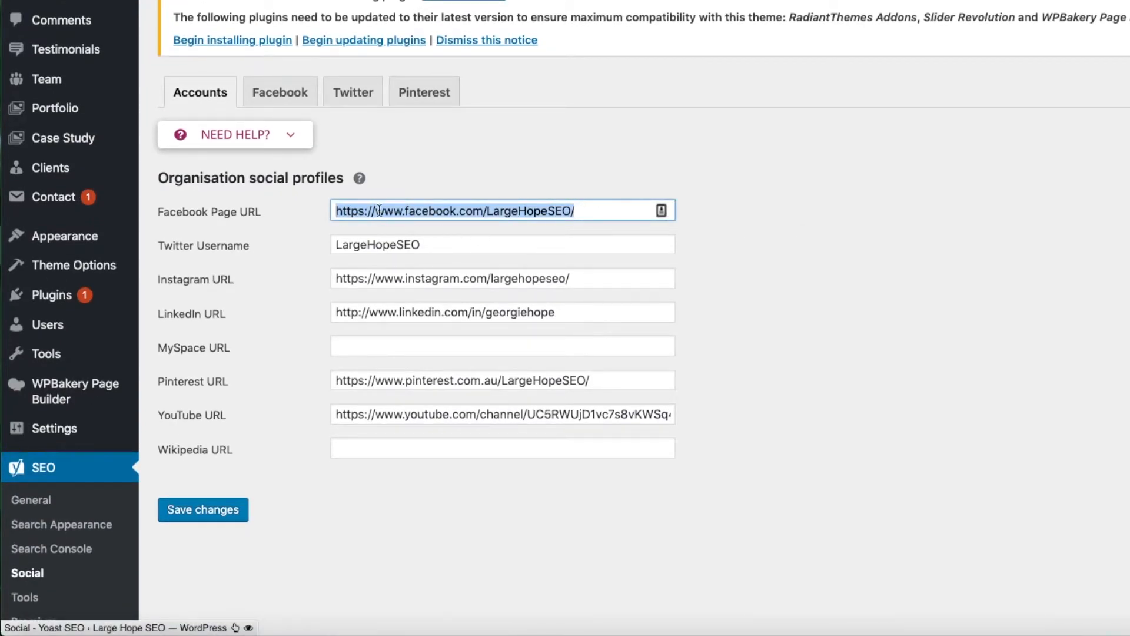
# - Show the help text for Organisation social profiles and read why search engines need the profile data
pyautogui.click(360, 179)
pyautogui.moveTo(158, 207); pyautogui.dragTo(544, 210)
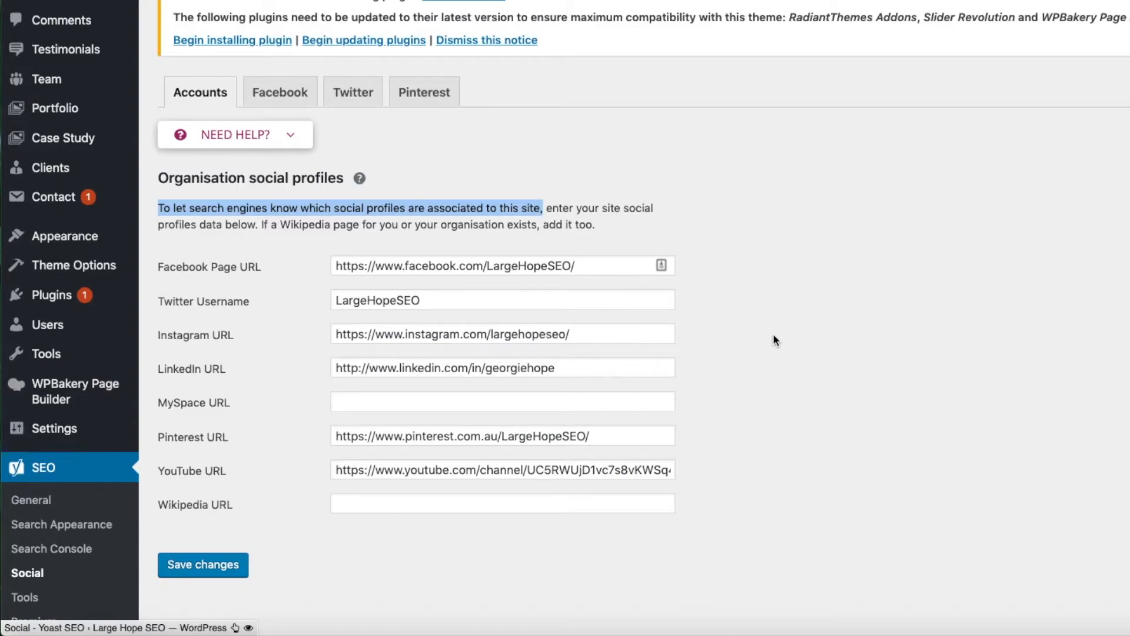
pyautogui.click(773, 336)
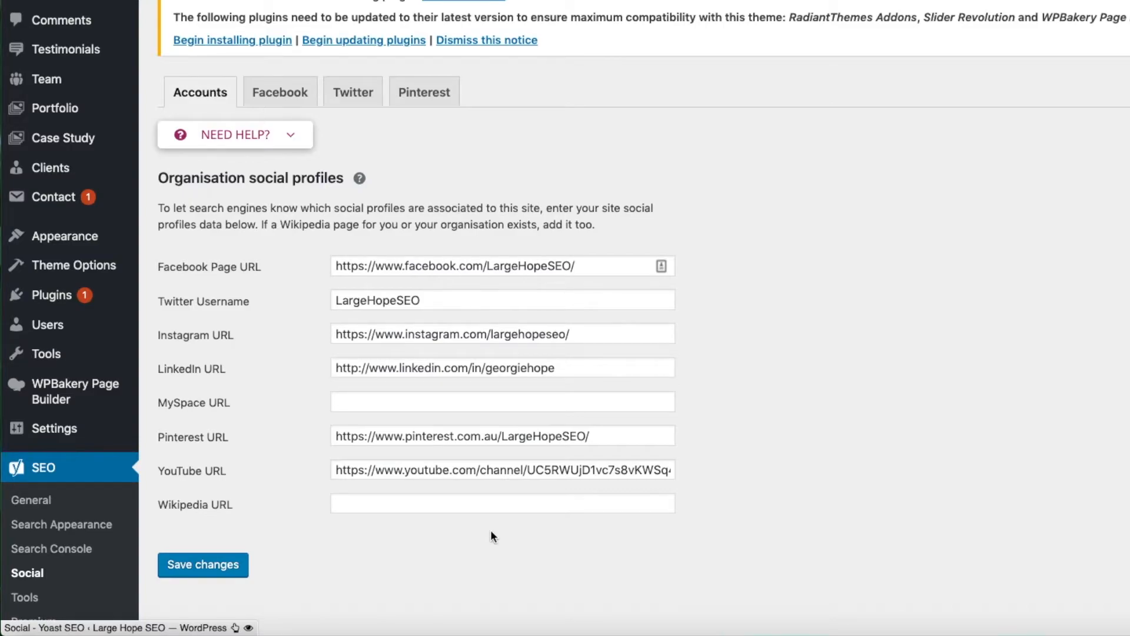
# - Check the Pinterest social settings and the Pinterest confirmation field for the site's verification meta tag
pyautogui.click(425, 95)
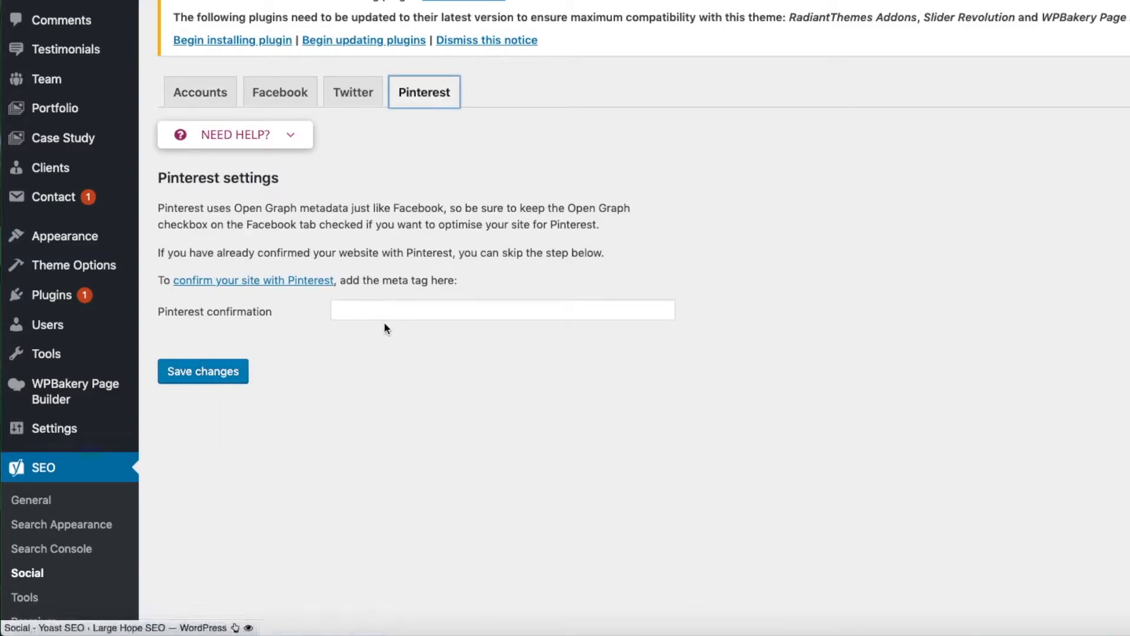
pyautogui.click(528, 318)
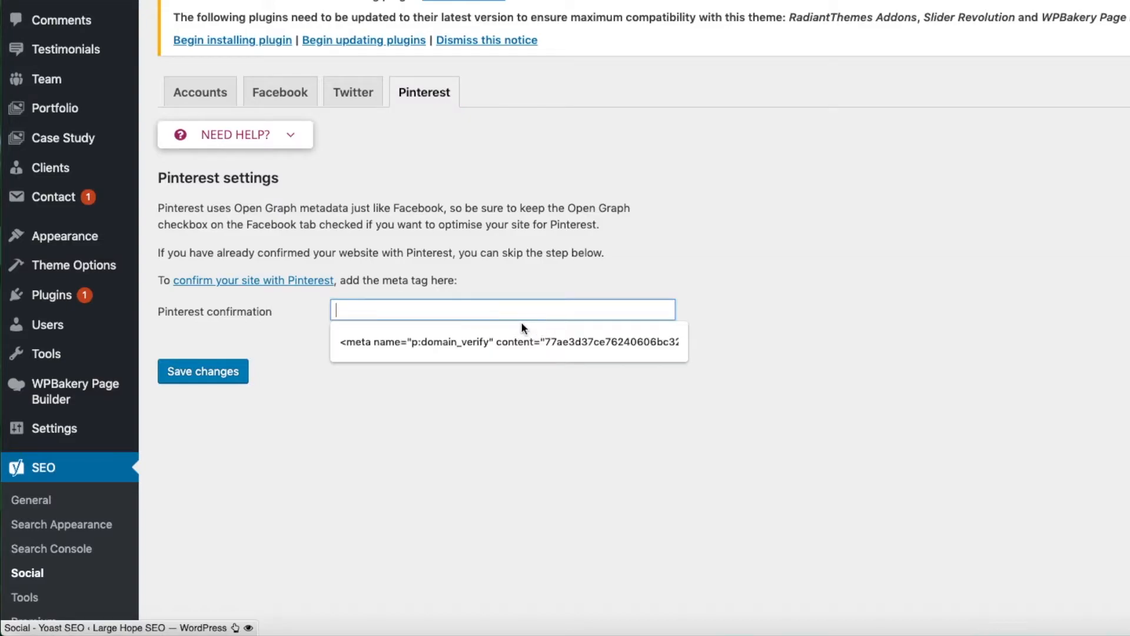
pyautogui.click(309, 363)
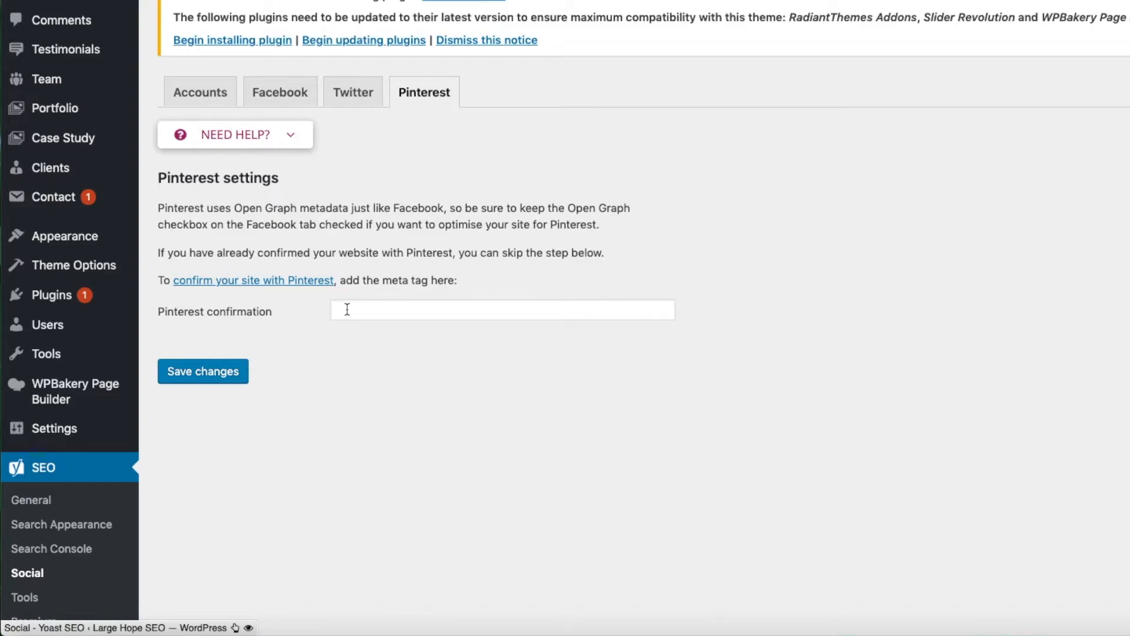
# - Check the Open Graph settings for Facebook and the card meta data settings for Twitter
pyautogui.click(344, 96)
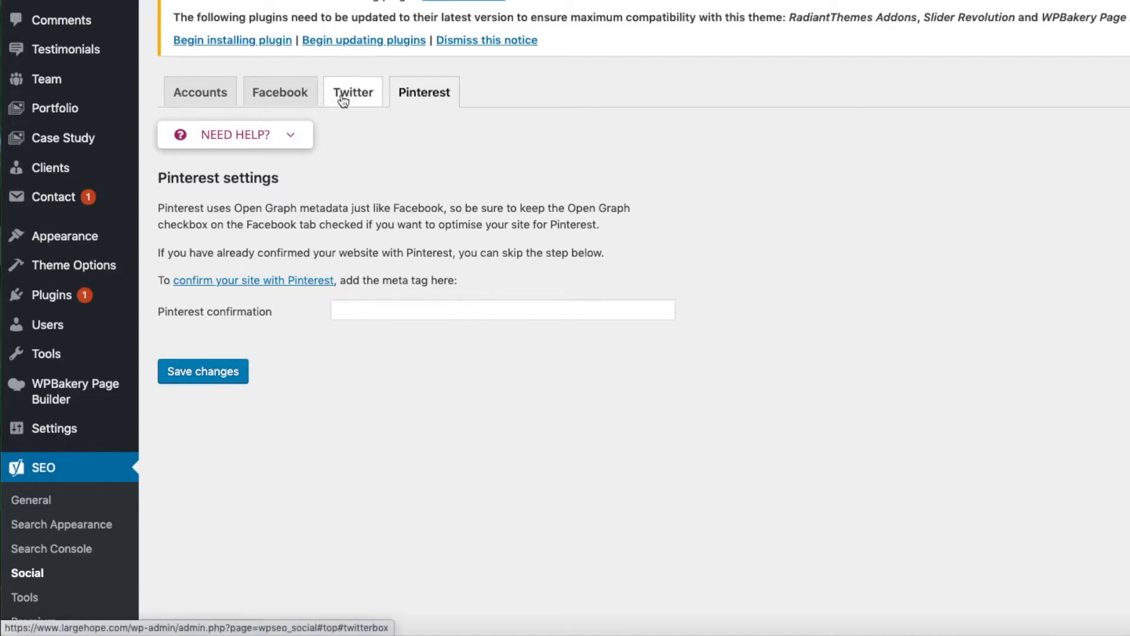
pyautogui.click(274, 96)
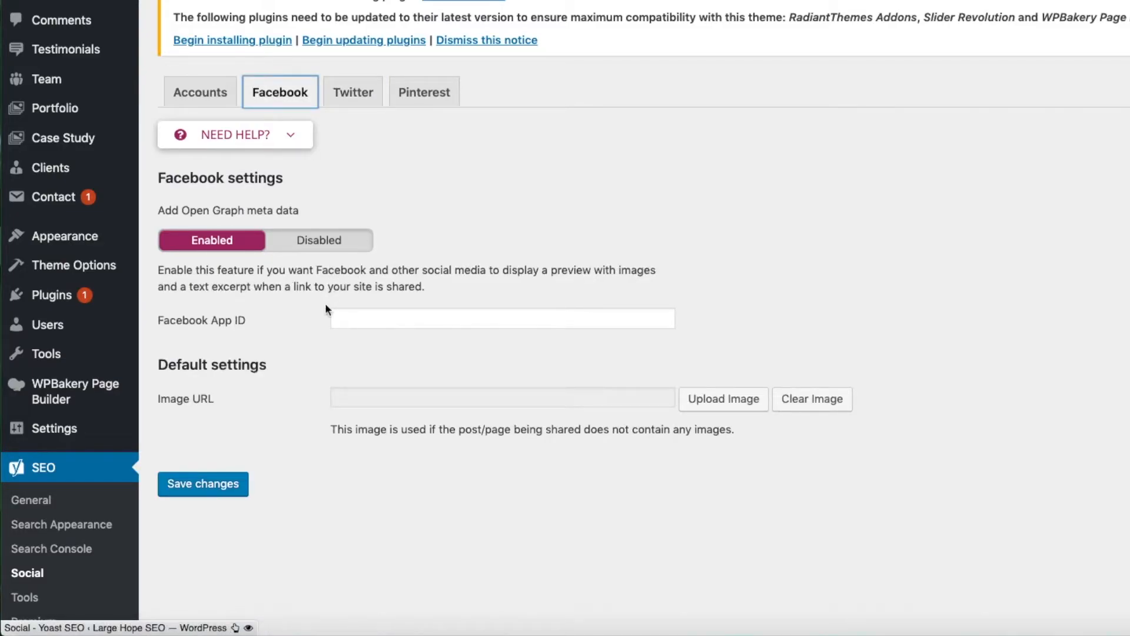
pyautogui.click(352, 95)
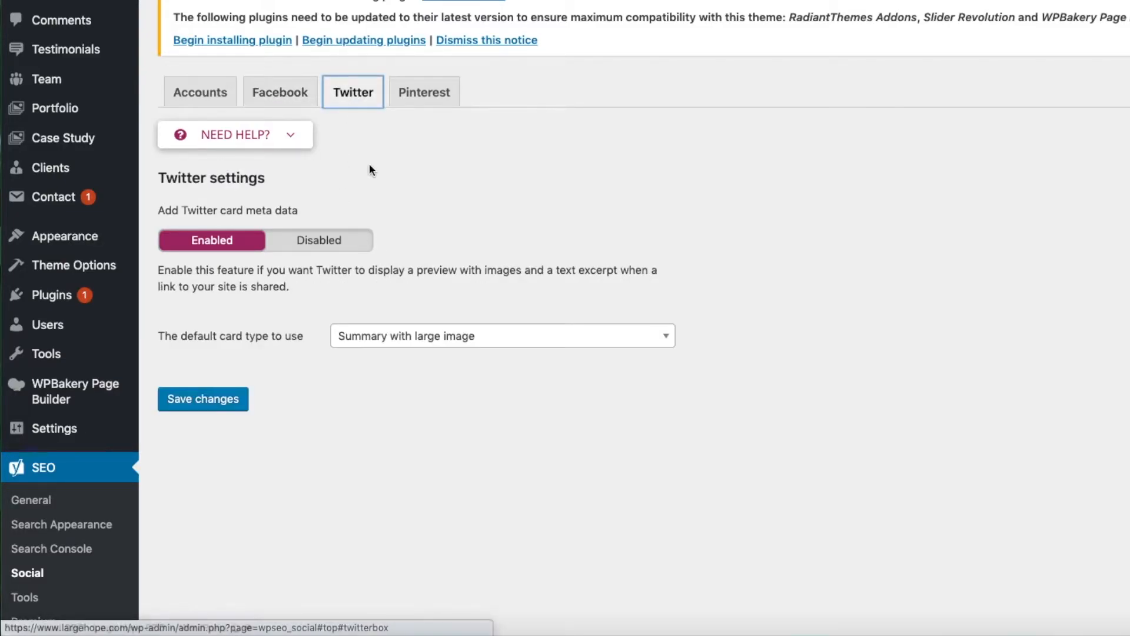
# - Show the help section with the video tutorial for the Pinterest settings and look over the page
pyautogui.click(432, 93)
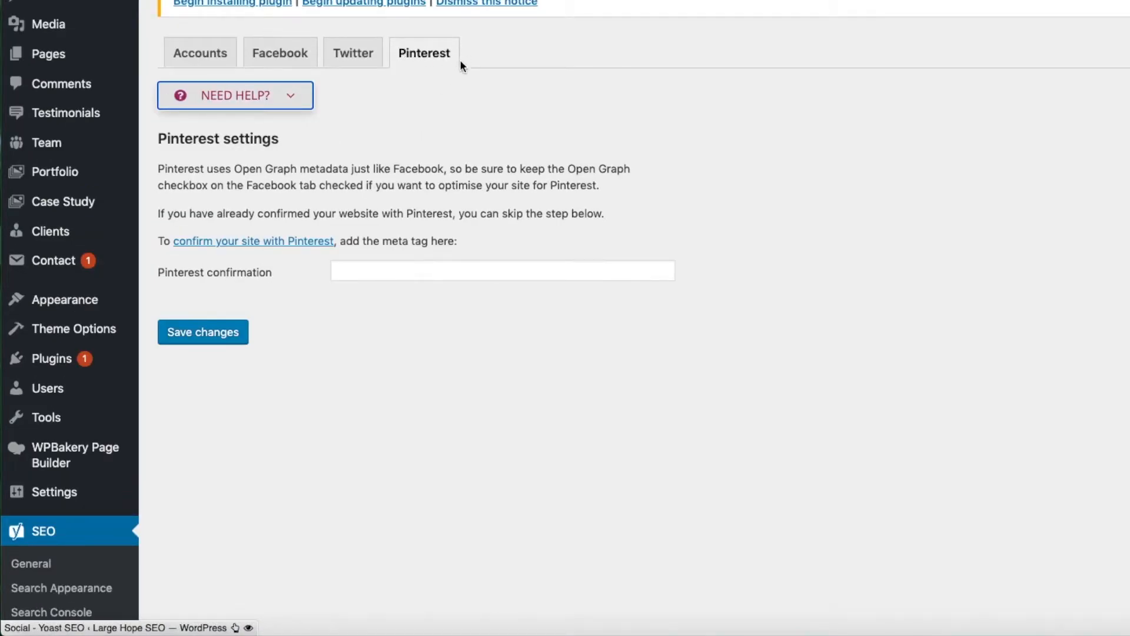
pyautogui.click(291, 96)
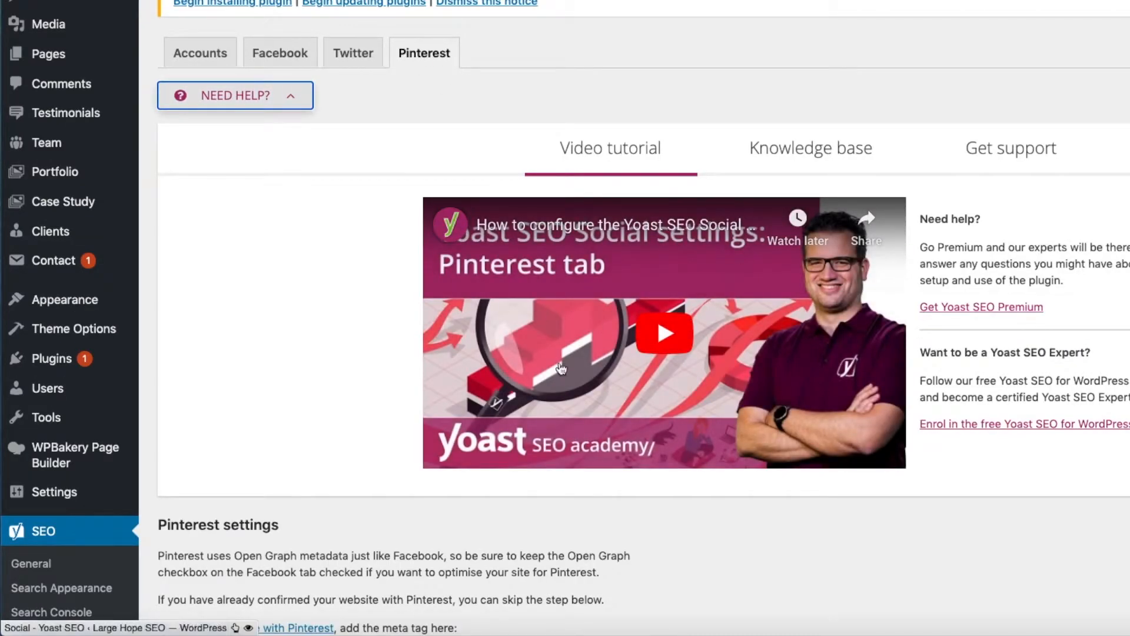
pyautogui.scroll(-3, 749, 442)
pyautogui.scroll(-2, 748, 442)
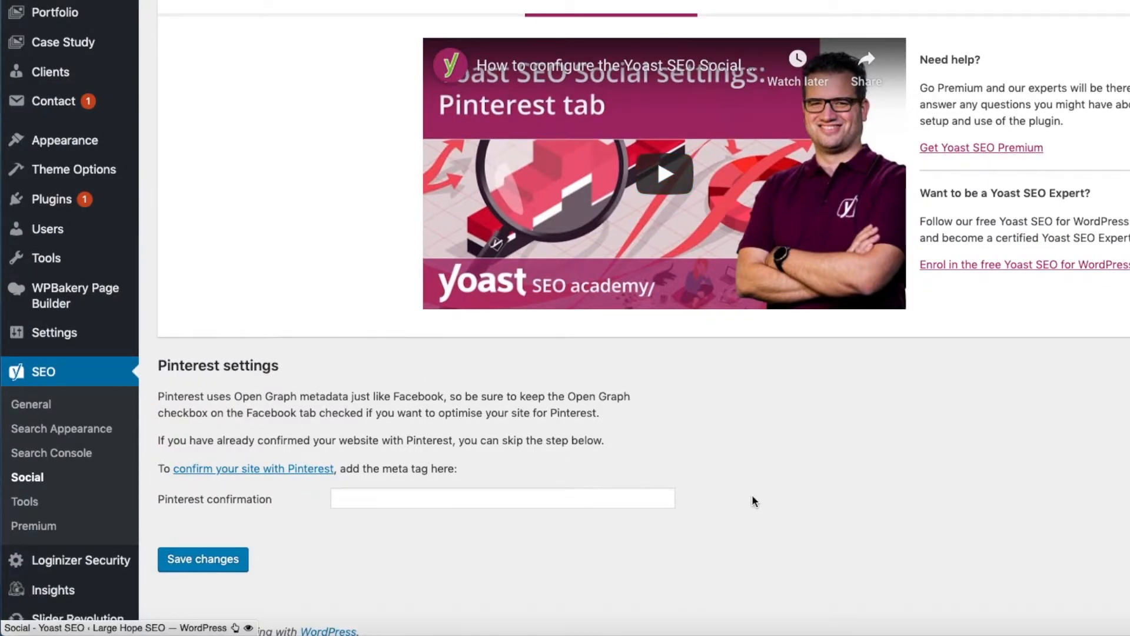
pyautogui.scroll(9, 751, 500)
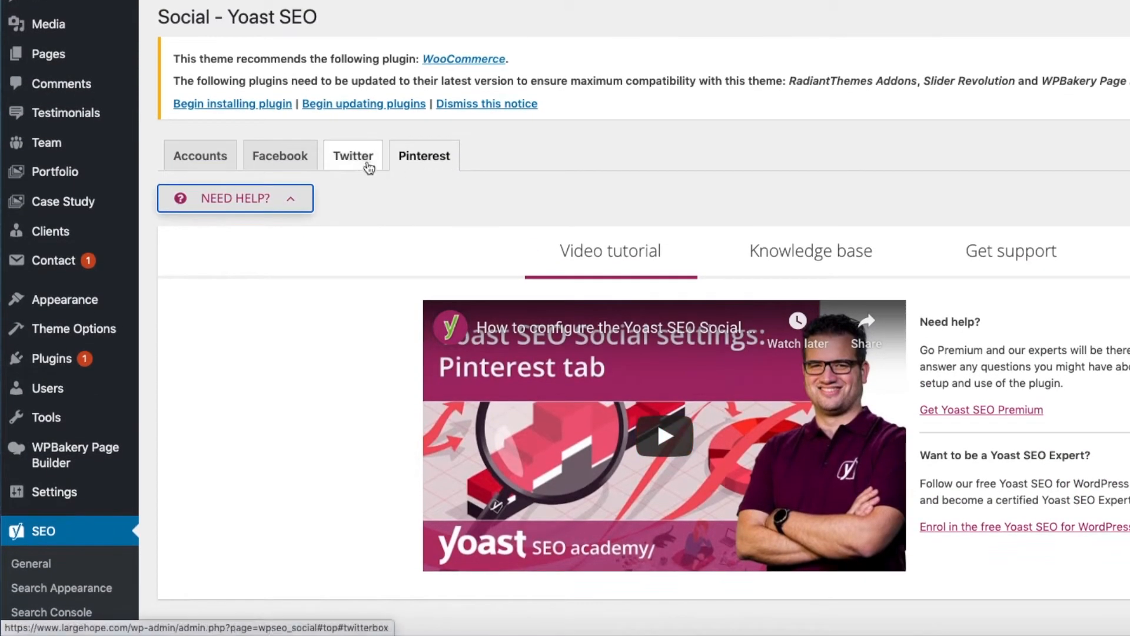
# - Review the Twitter card meta data option and highlight the description of its shared-link preview
pyautogui.click(350, 157)
pyautogui.scroll(-8, 328, 340)
pyautogui.scroll(-2, 329, 340)
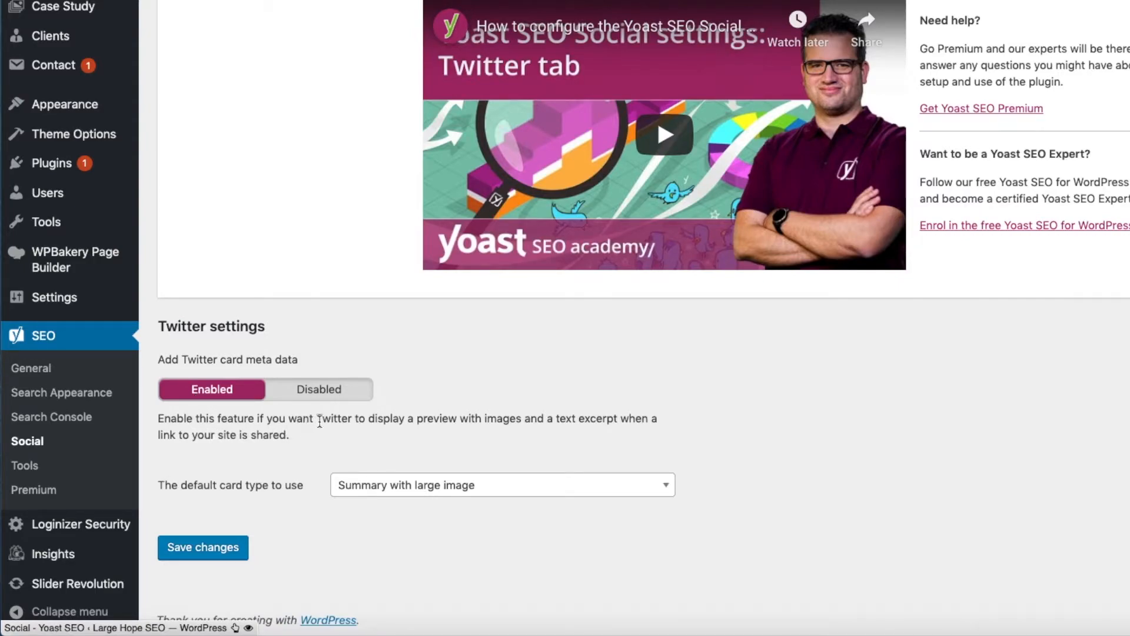
pyautogui.moveTo(316, 419); pyautogui.dragTo(665, 440)
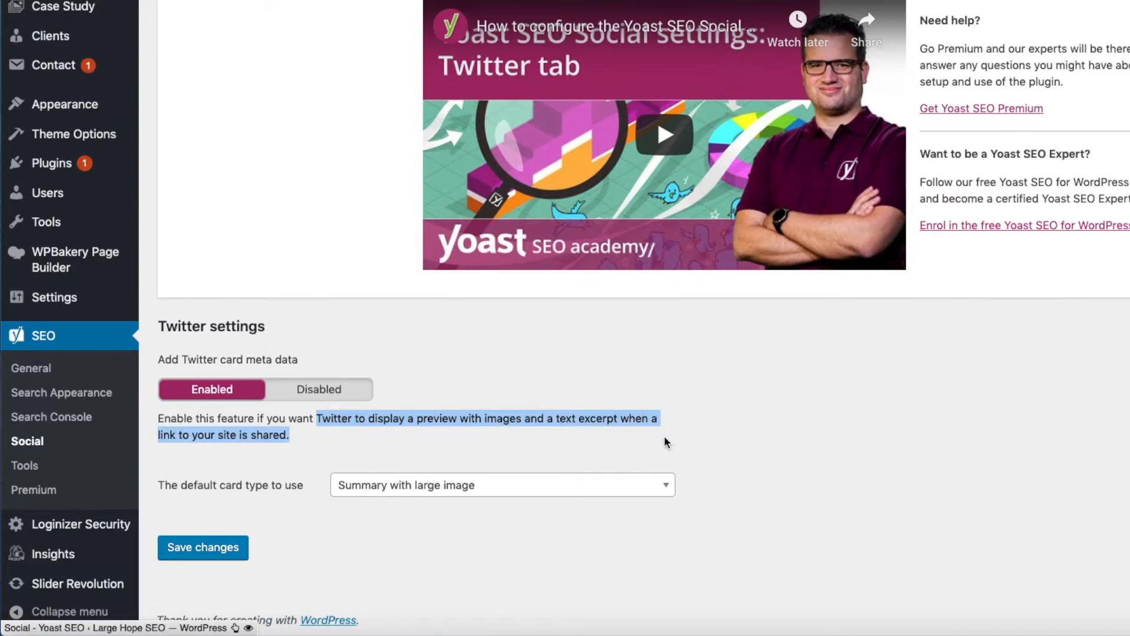
# - Review the Facebook Open Graph meta data option and highlight the description of its shared-link preview
pyautogui.scroll(5, 664, 436)
pyautogui.click(280, 158)
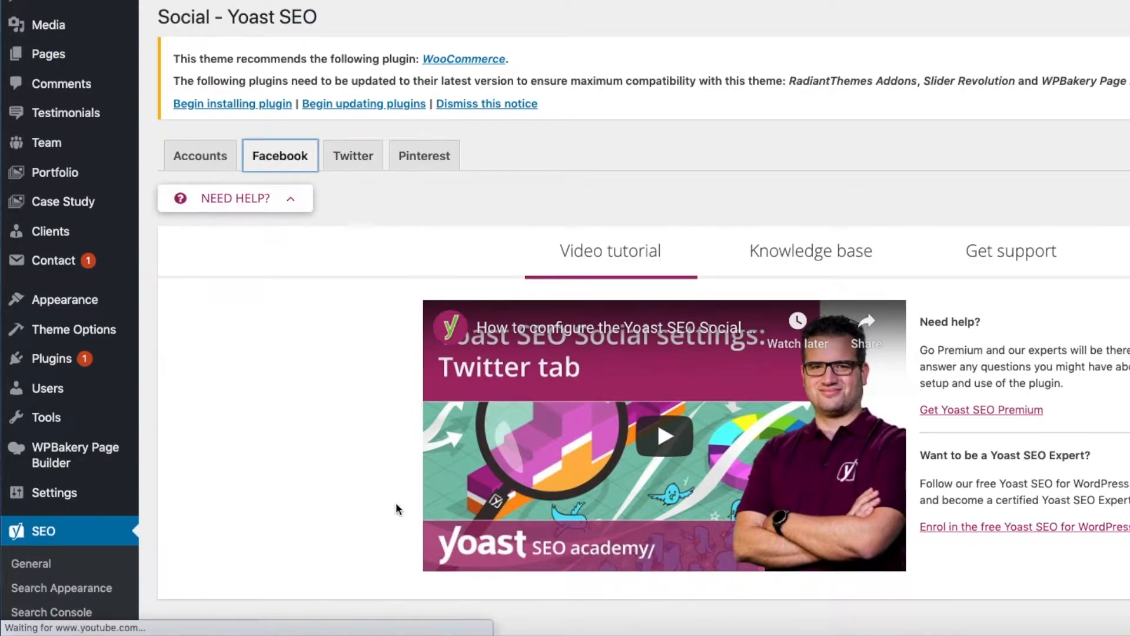
pyautogui.scroll(-7, 398, 517)
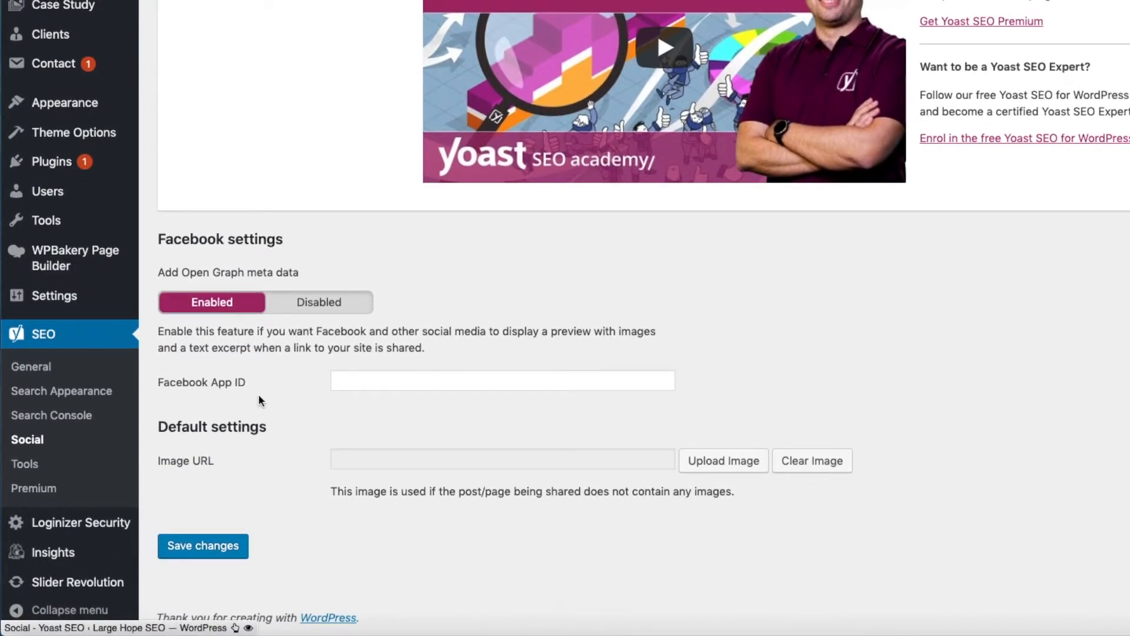
pyautogui.click(319, 327)
pyautogui.moveTo(319, 328); pyautogui.dragTo(653, 349)
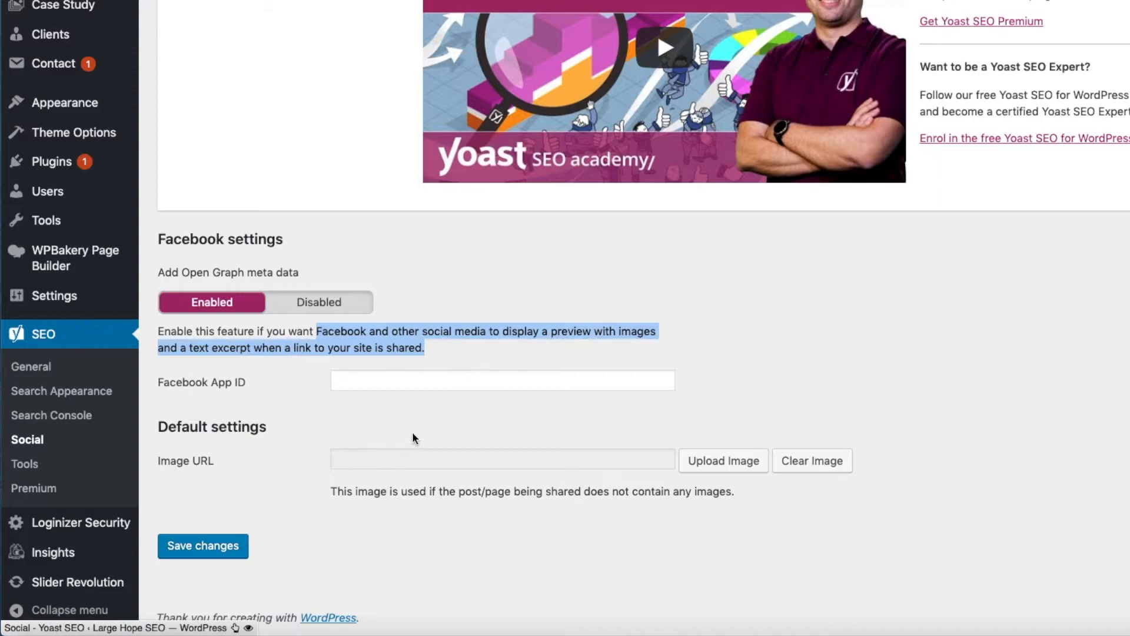
# - Open the Bulk editor from the Yoast SEO tools and examine the existing SEO titles of the listed pages
pyautogui.scroll(7, 542, 505)
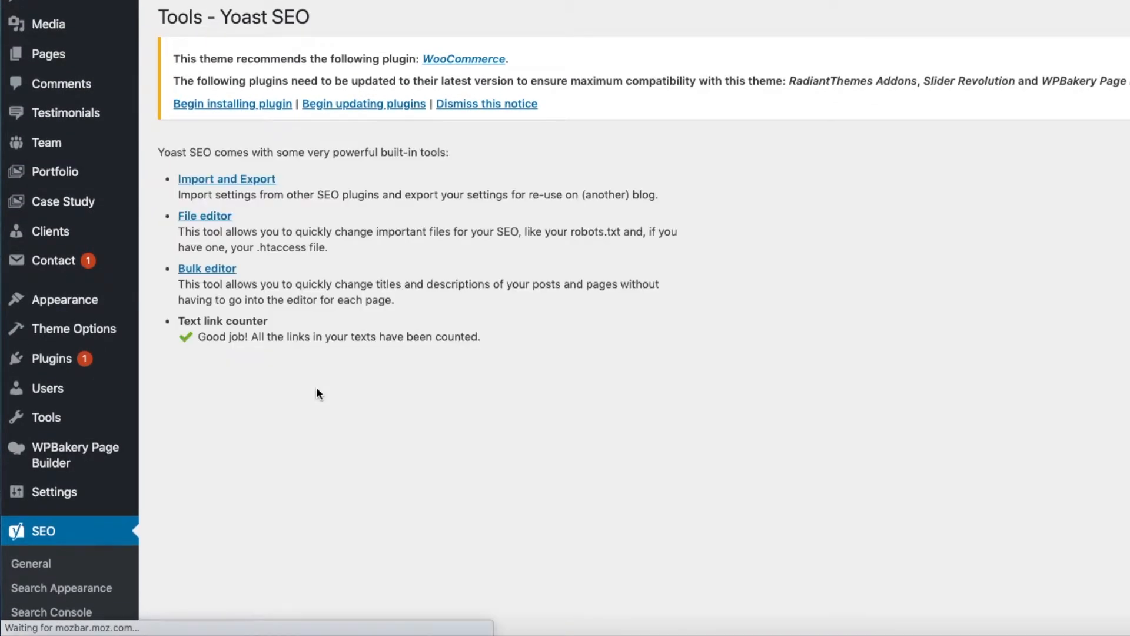
pyautogui.scroll(-3, 316, 393)
pyautogui.click(201, 100)
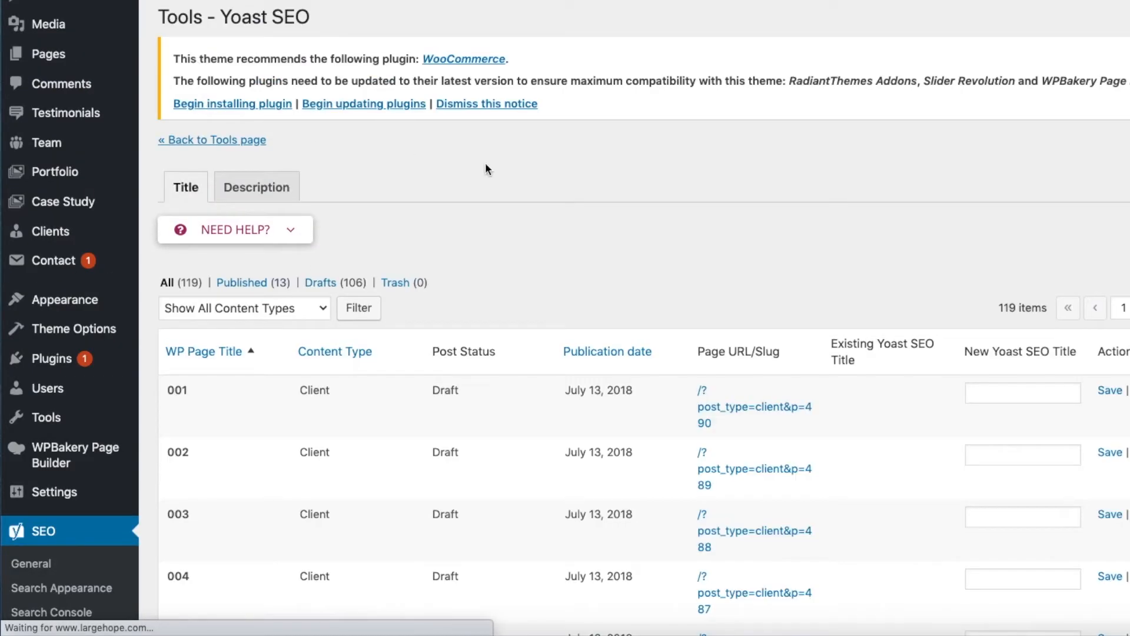
pyautogui.scroll(-3, 700, 189)
pyautogui.scroll(-3, 700, 191)
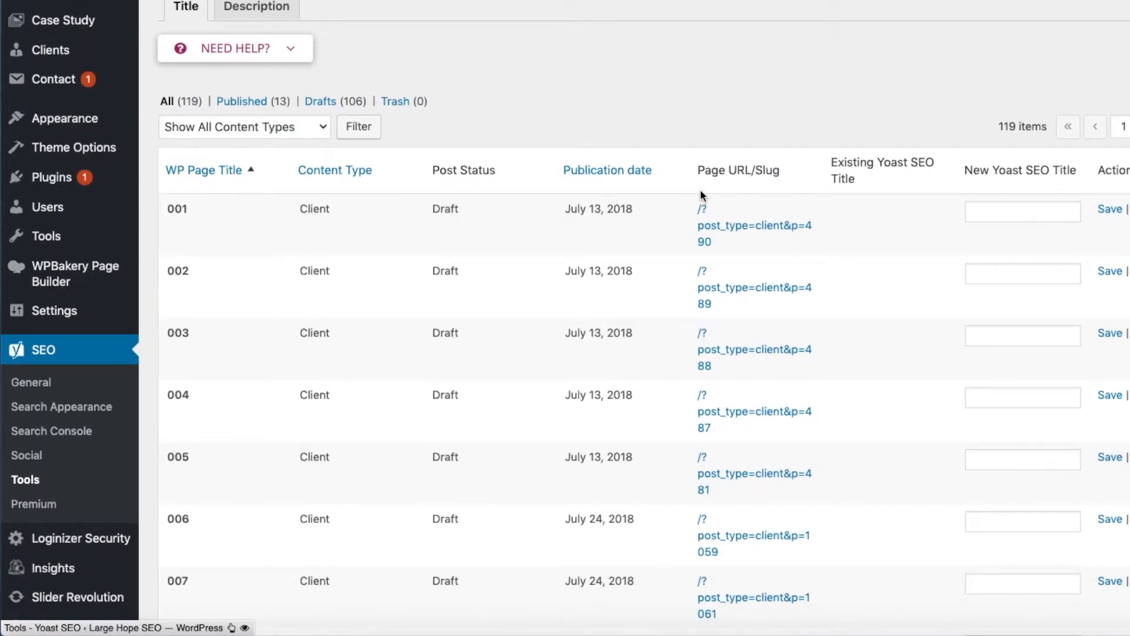
pyautogui.scroll(-3, 886, 319)
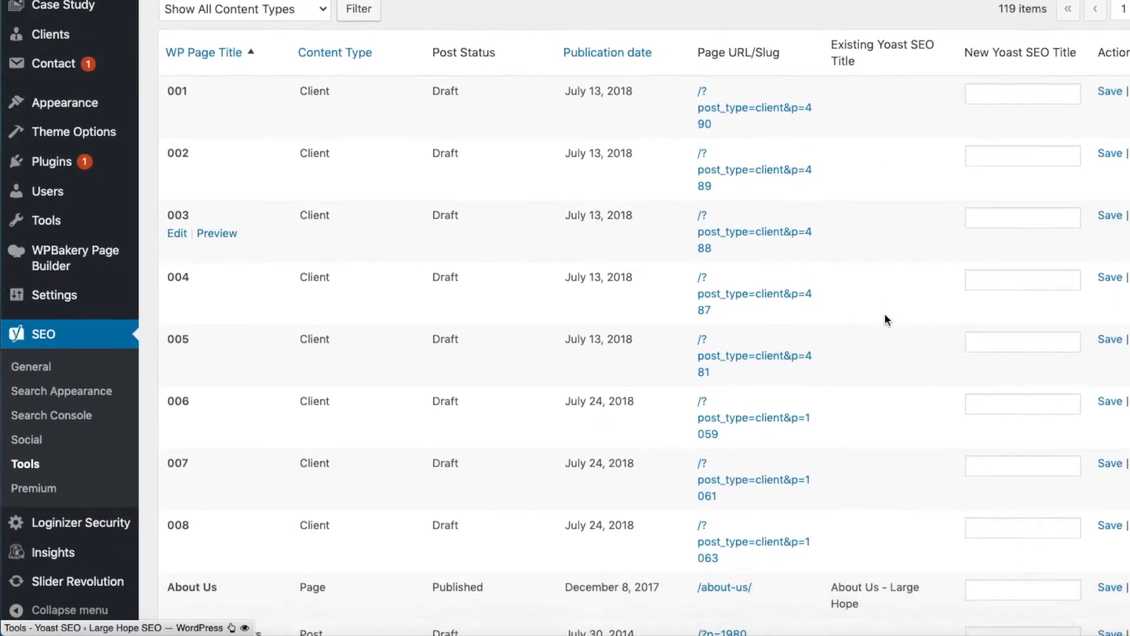
pyautogui.scroll(-5, 885, 319)
pyautogui.scroll(15, 885, 318)
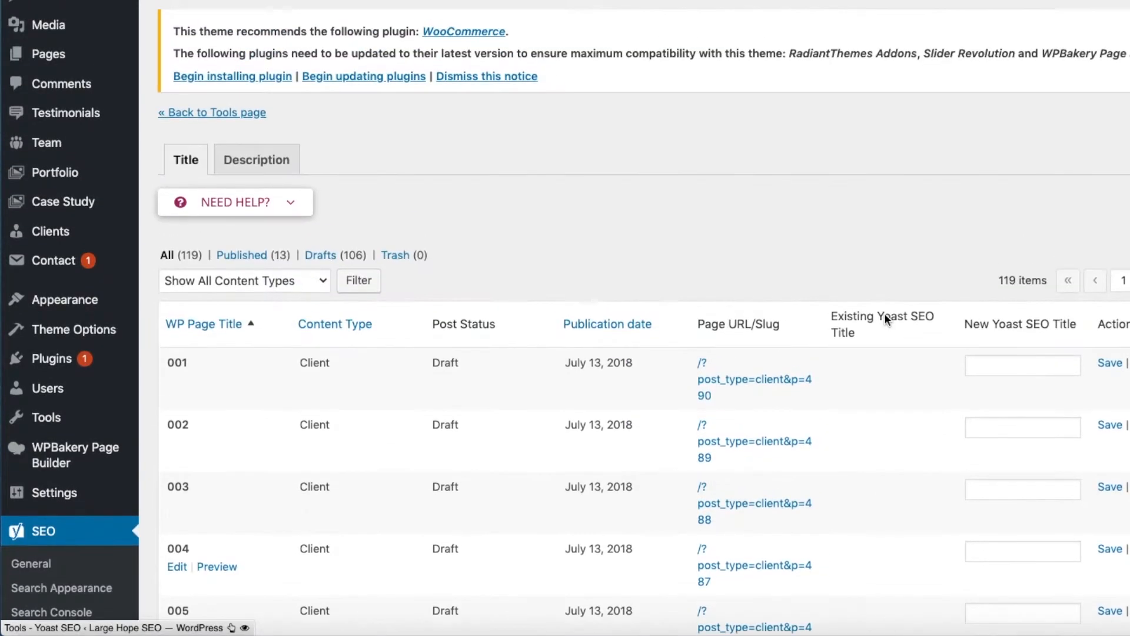
pyautogui.scroll(-12, 884, 313)
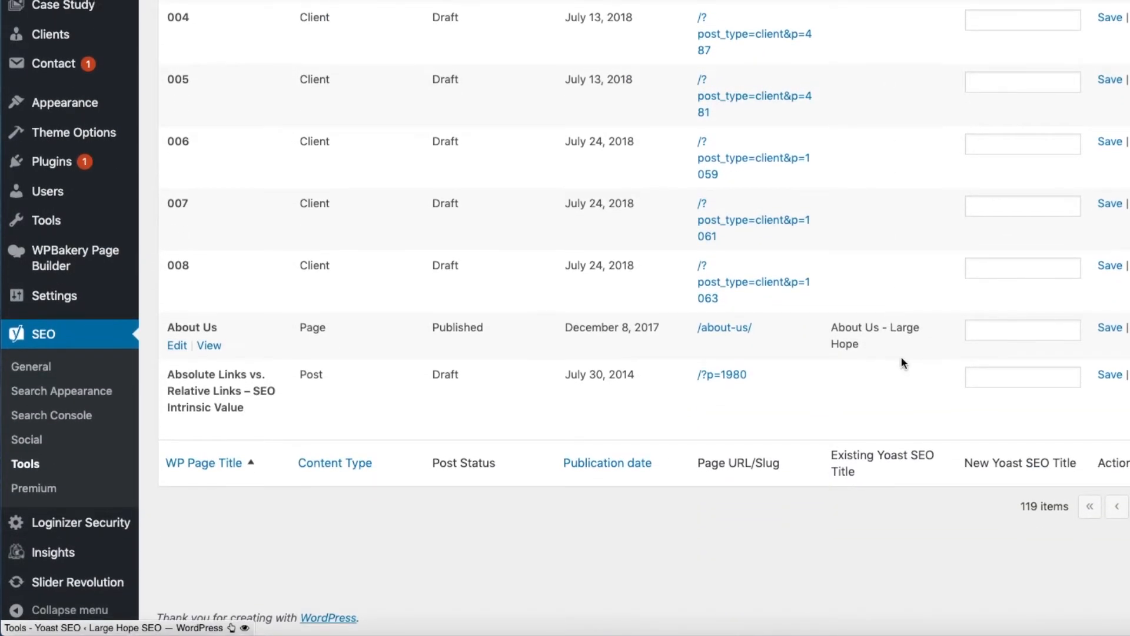
pyautogui.scroll(8, 960, 389)
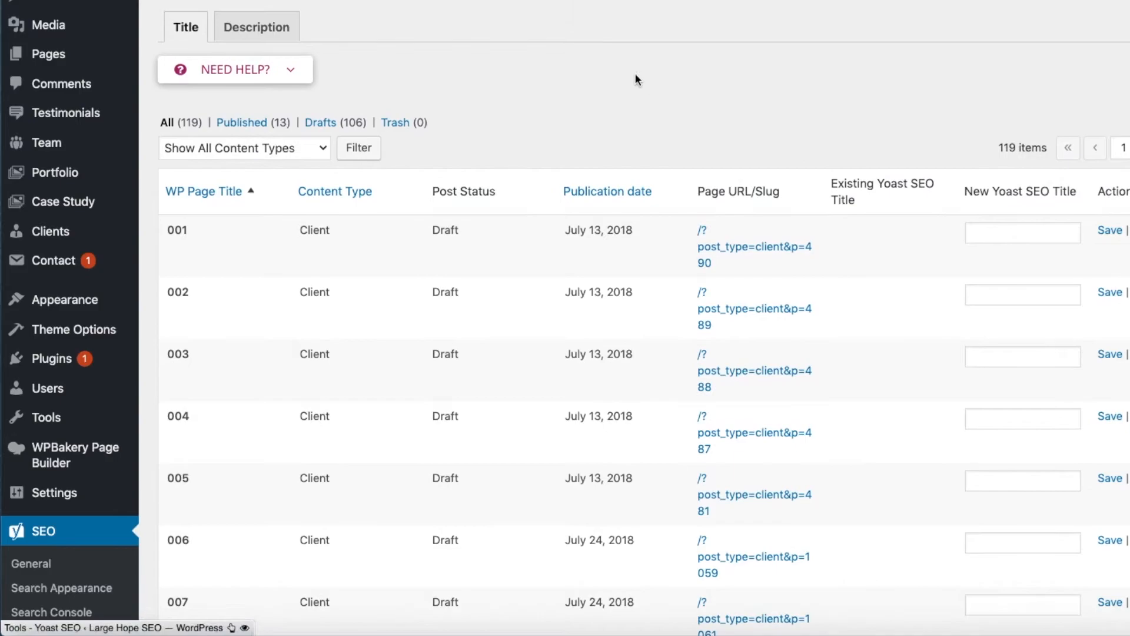
# - Review the meta descriptions in the Bulk editor, highlighting the Contact Us page's description and checking its field for a new one
pyautogui.click(254, 27)
pyautogui.scroll(-20, 865, 265)
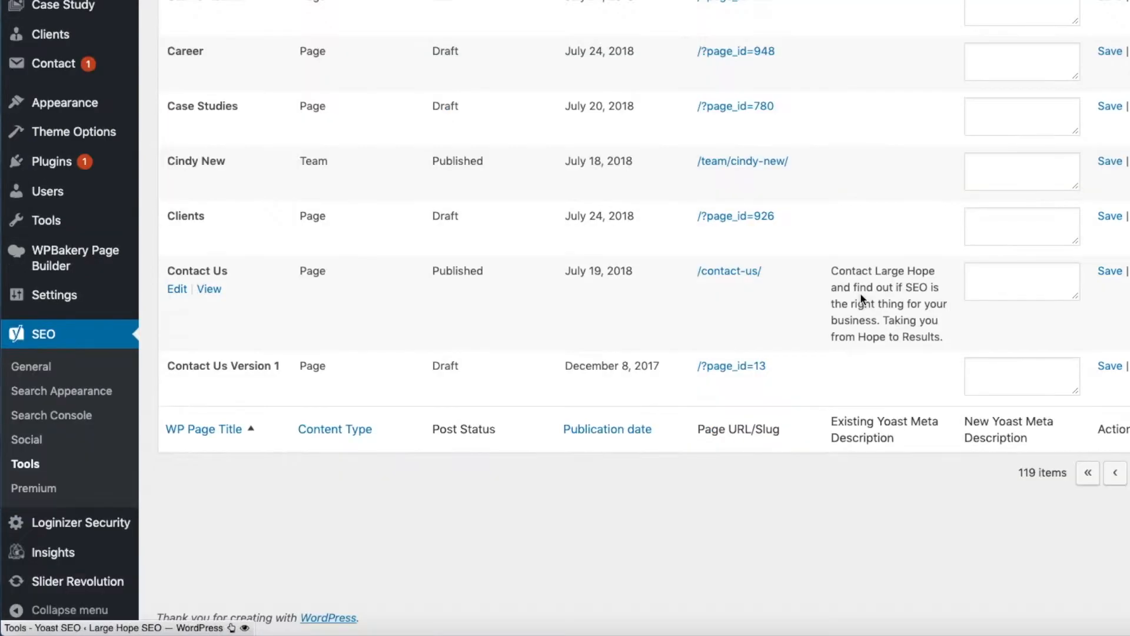
pyautogui.moveTo(834, 288); pyautogui.dragTo(942, 353)
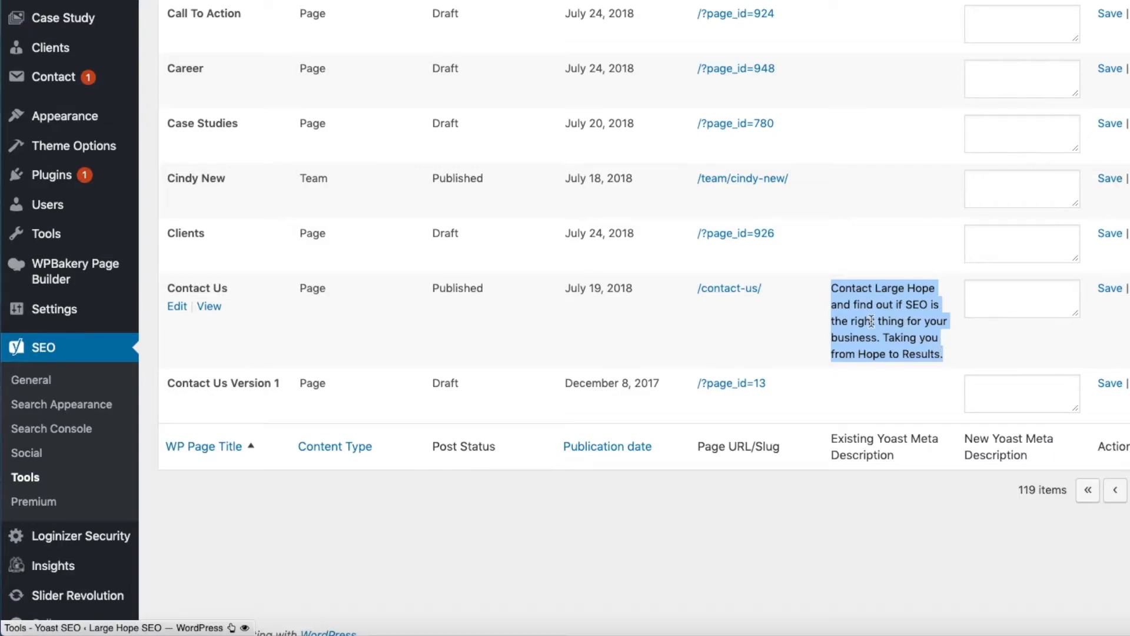
pyautogui.click(983, 298)
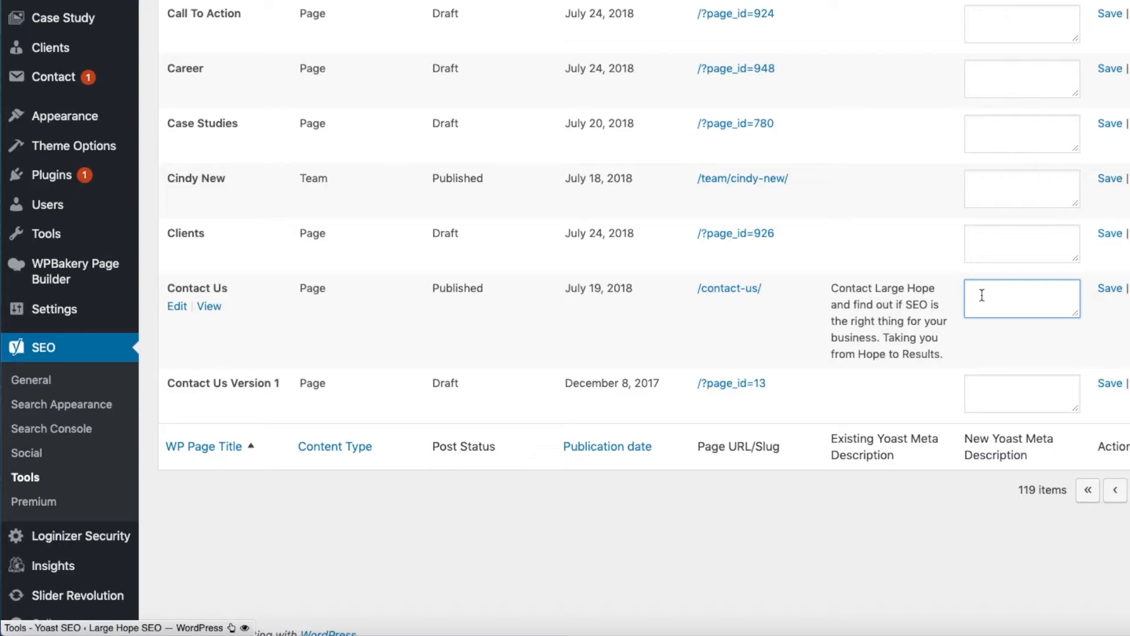
pyautogui.scroll(6, 982, 295)
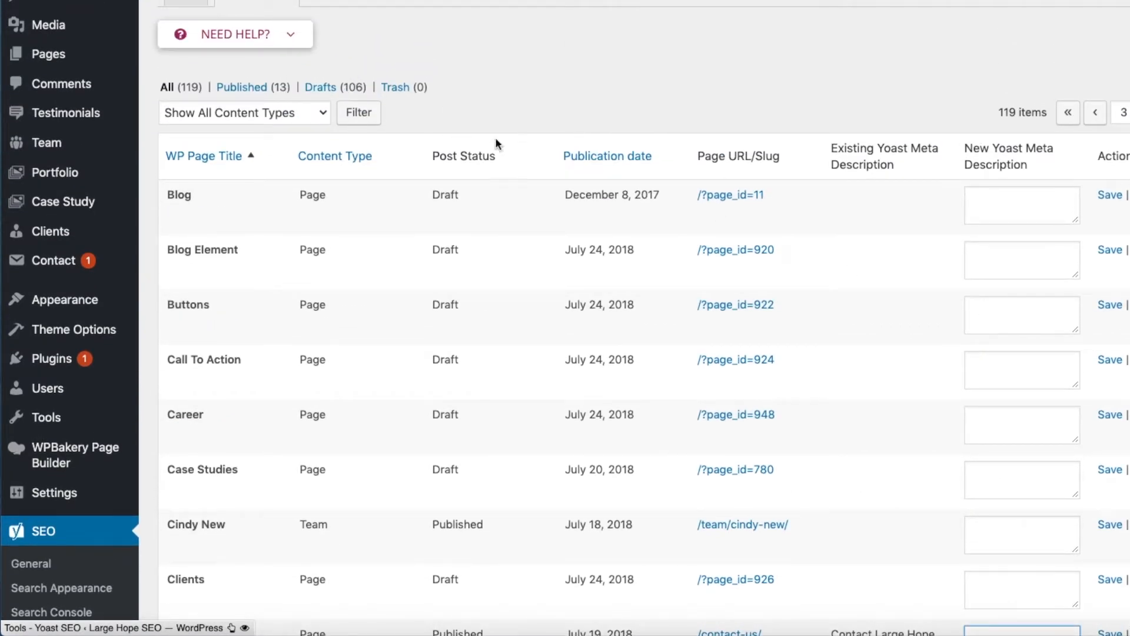
pyautogui.scroll(-6, 554, 140)
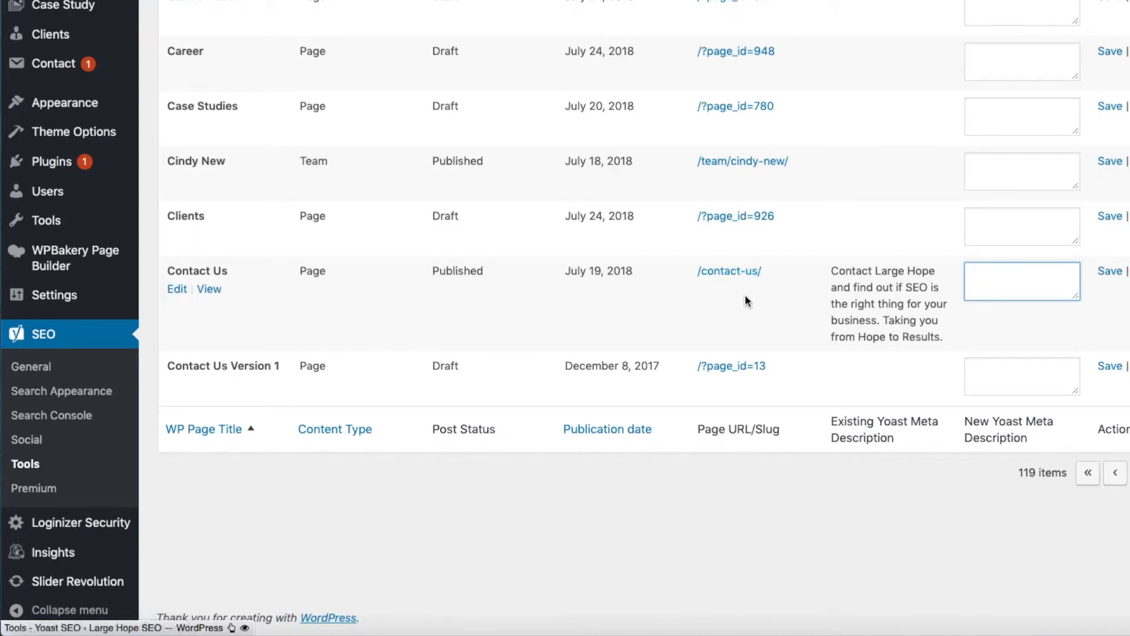
pyautogui.scroll(1, 688, 299)
pyautogui.scroll(-1, 686, 299)
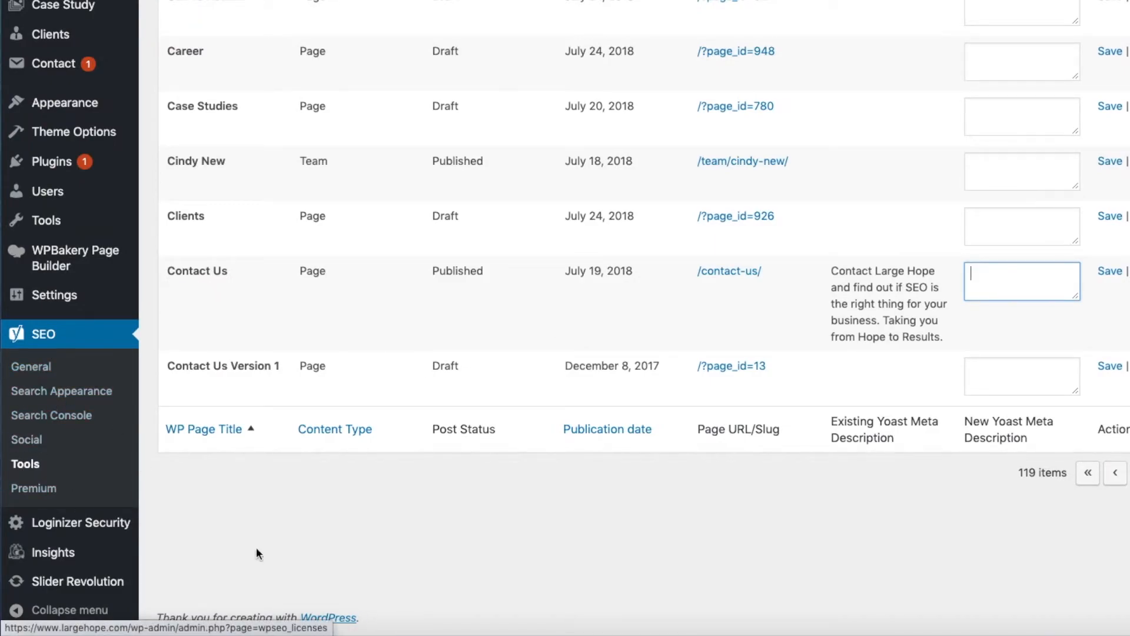
# - Open the About Us page for editing from the site's pages and highlight its title
pyautogui.scroll(3, 265, 551)
pyautogui.scroll(10, 266, 547)
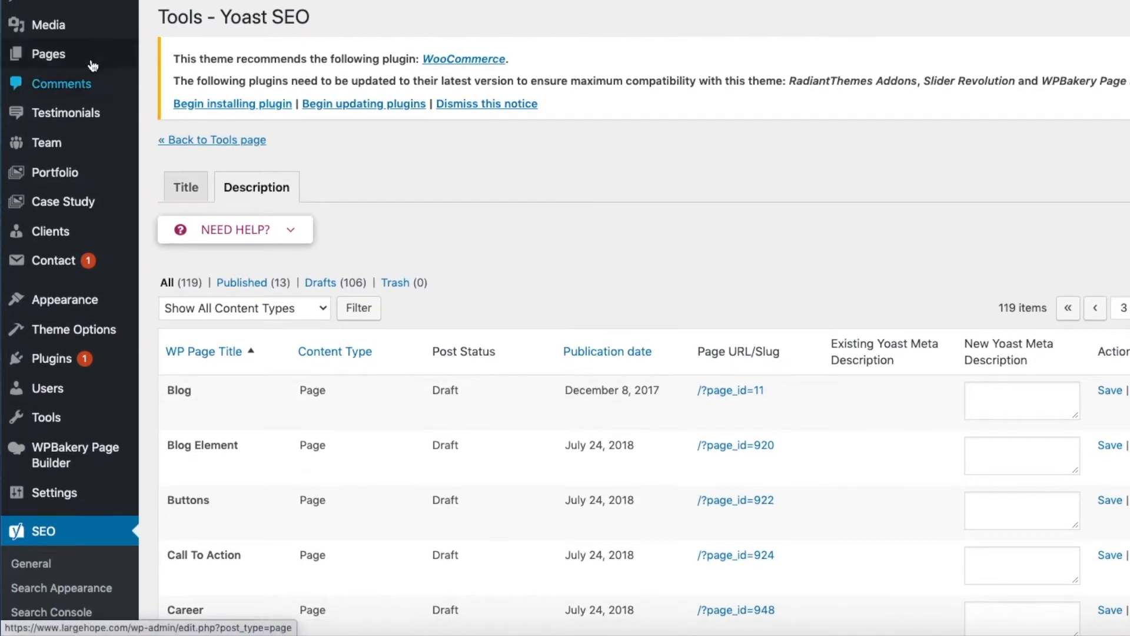
pyautogui.click(59, 55)
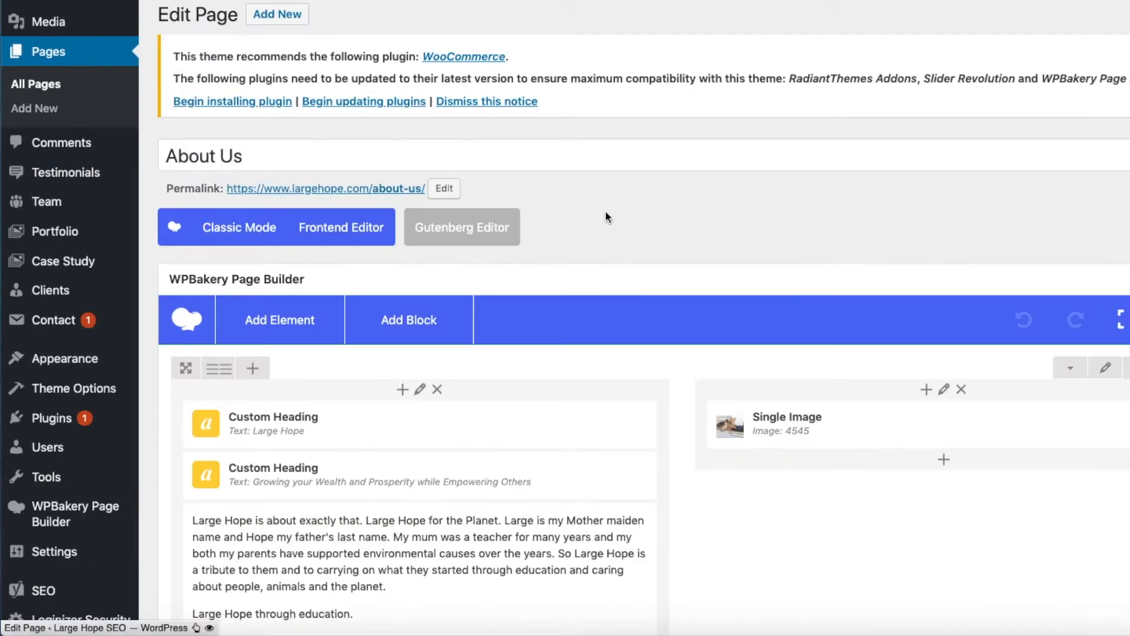
pyautogui.moveTo(249, 155); pyautogui.dragTo(118, 145)
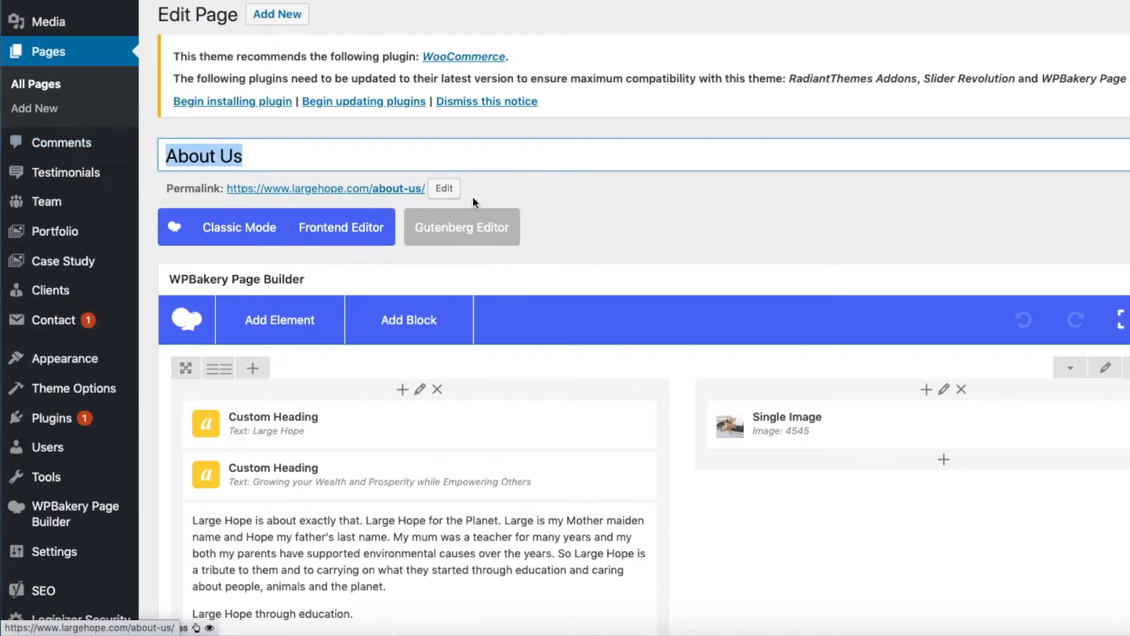
# - Examine the snippet preview in the About Us page's Yoast SEO box and collapse the box
pyautogui.scroll(-8, 442, 189)
pyautogui.scroll(-20, 473, 198)
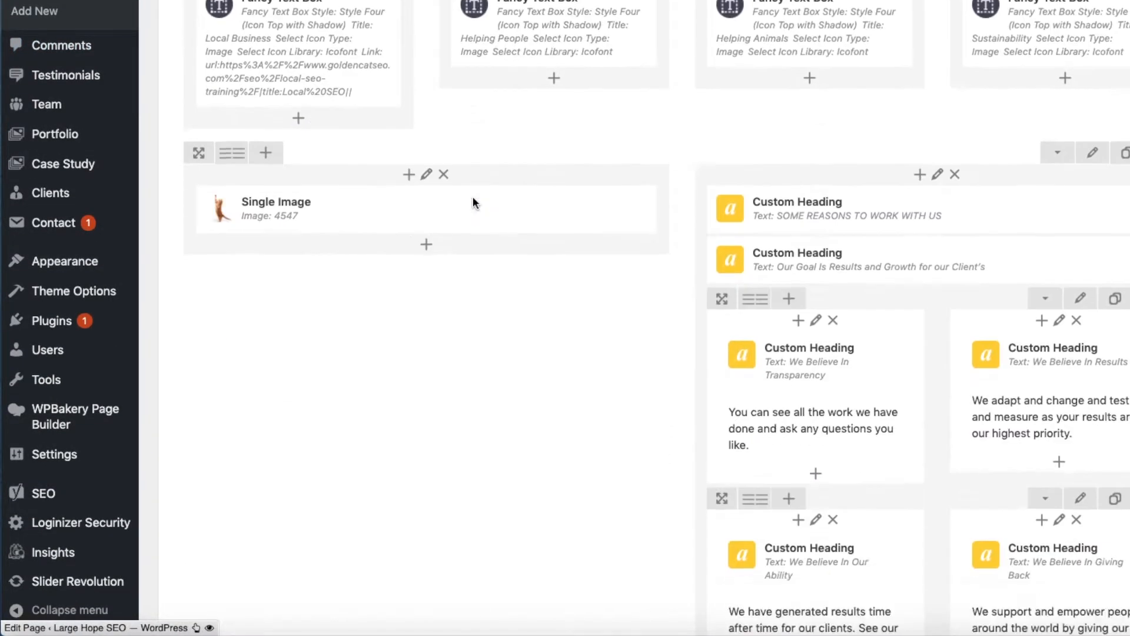
pyautogui.scroll(-20, 473, 203)
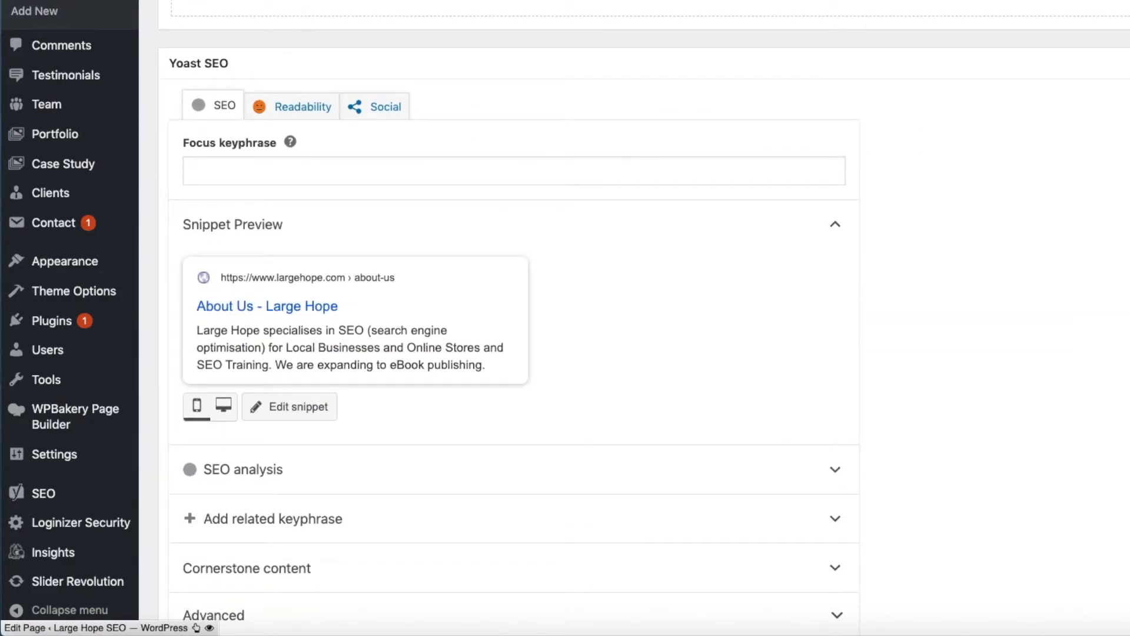
pyautogui.click(1123, 63)
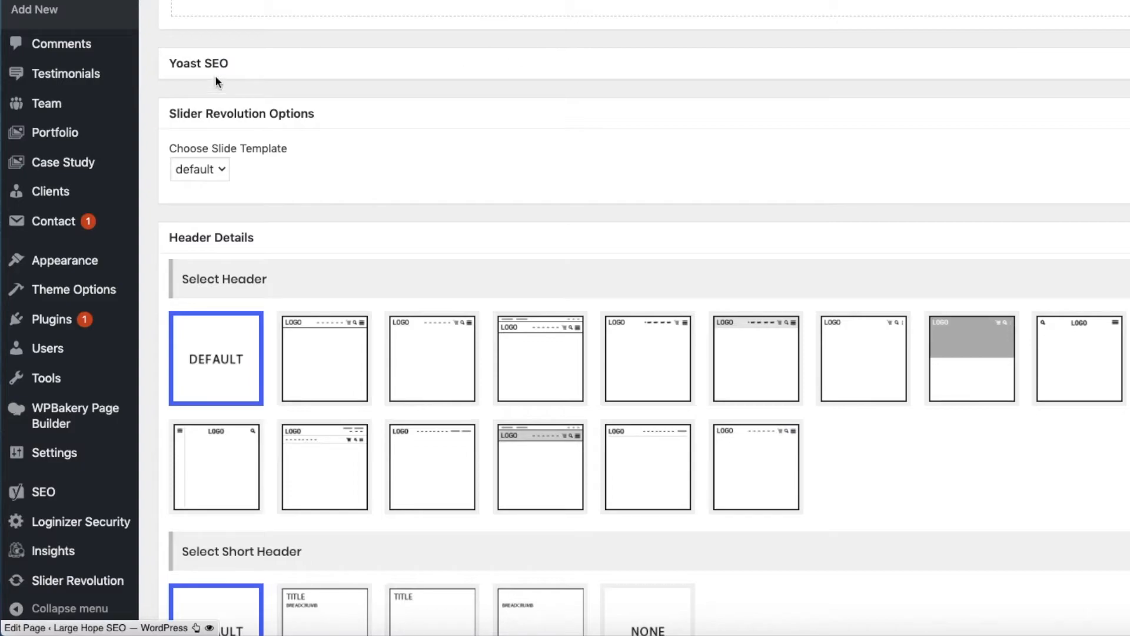
pyautogui.scroll(-10, 574, 235)
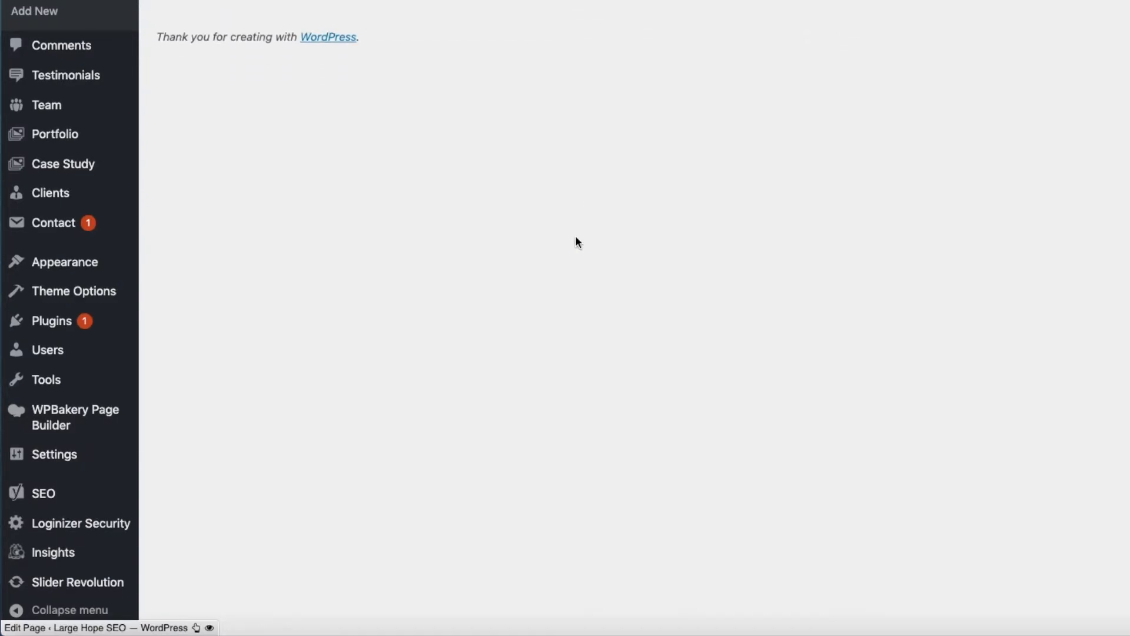
# - Expand the Yoast SEO box below the About Us page's content to show its focus keyphrase and snippet preview
pyautogui.scroll(2, 574, 235)
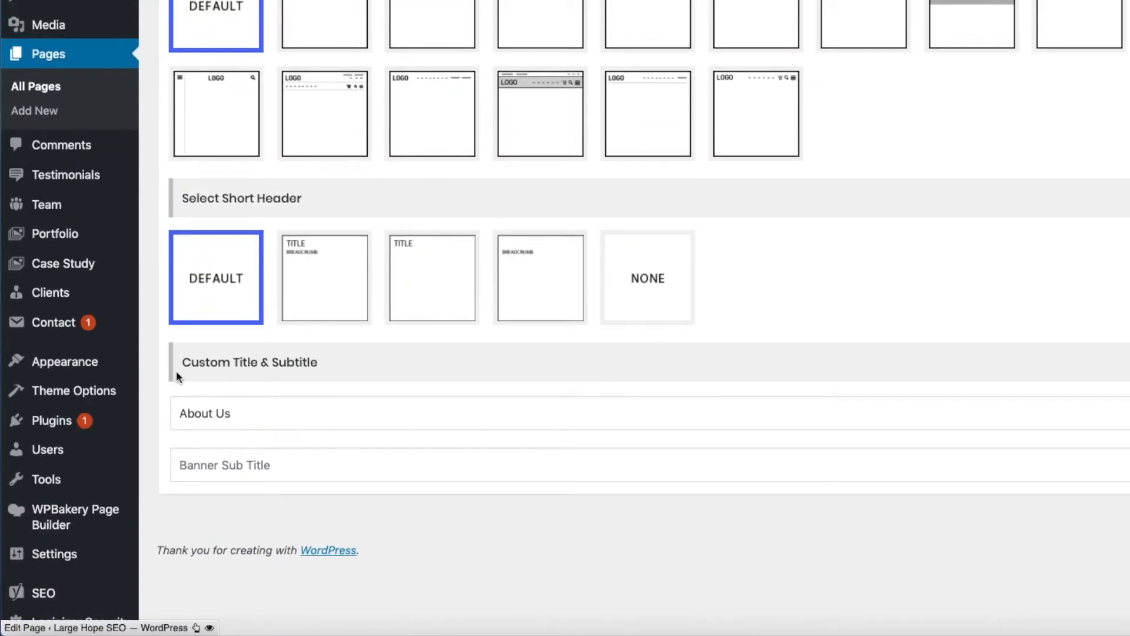
pyautogui.scroll(9, 613, 496)
pyautogui.scroll(5, 615, 501)
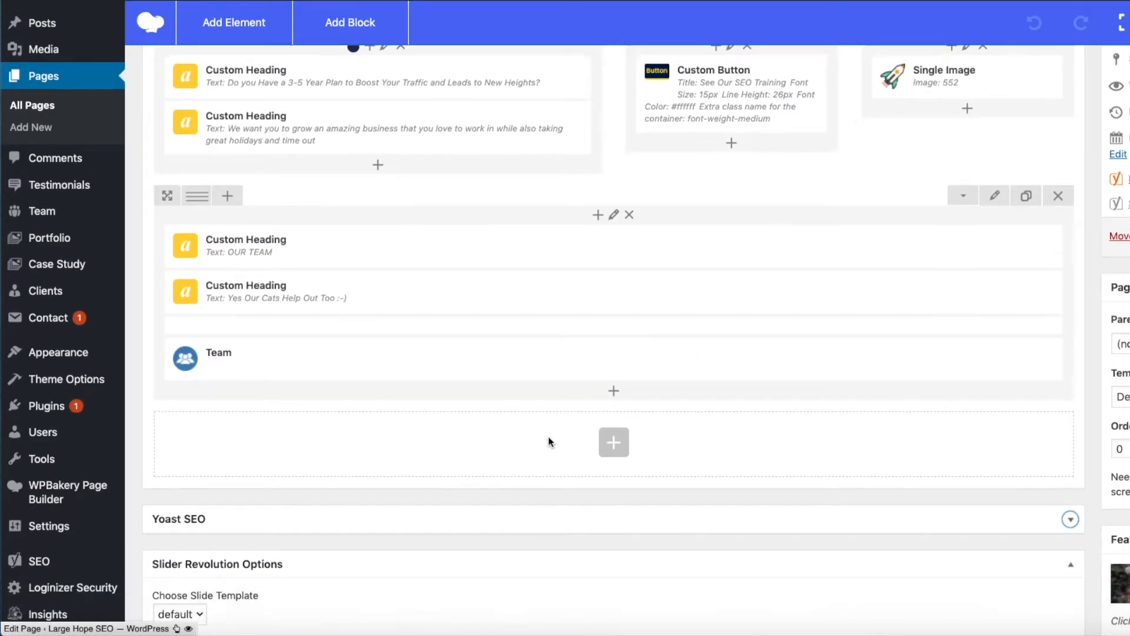
pyautogui.scroll(-3, 548, 436)
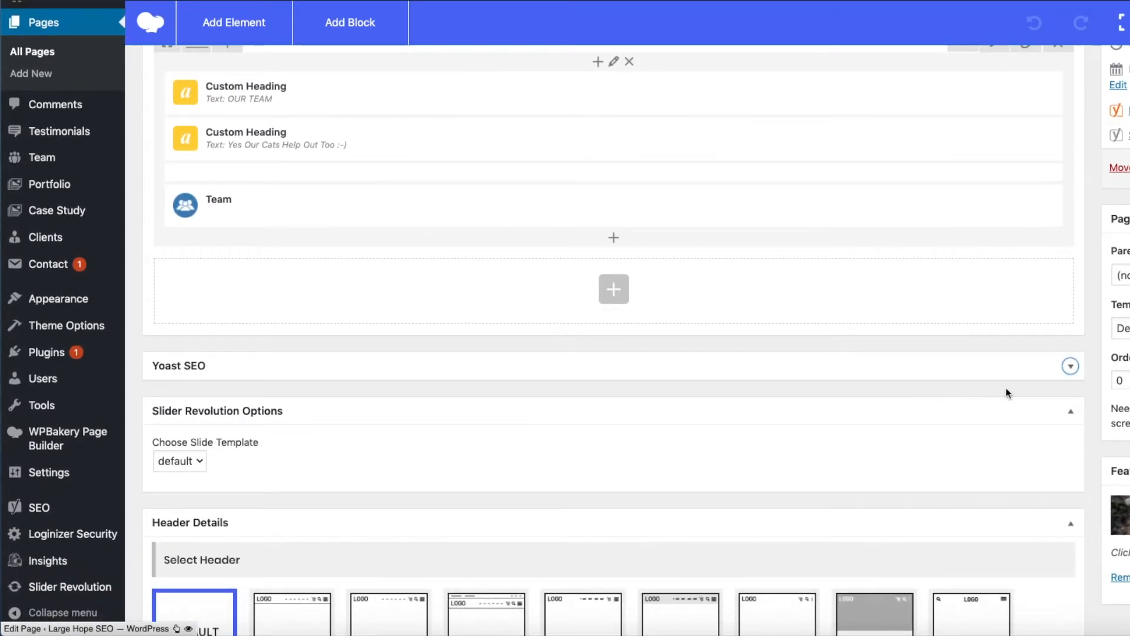
pyautogui.click(1071, 367)
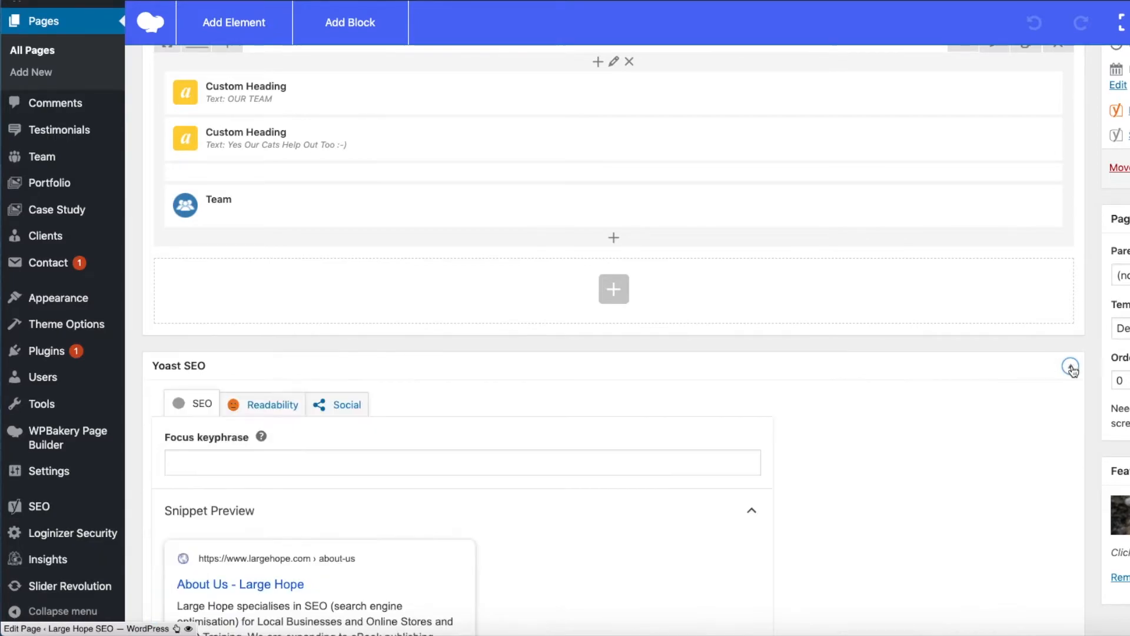
pyautogui.scroll(-3, 822, 386)
pyautogui.scroll(-3, 822, 387)
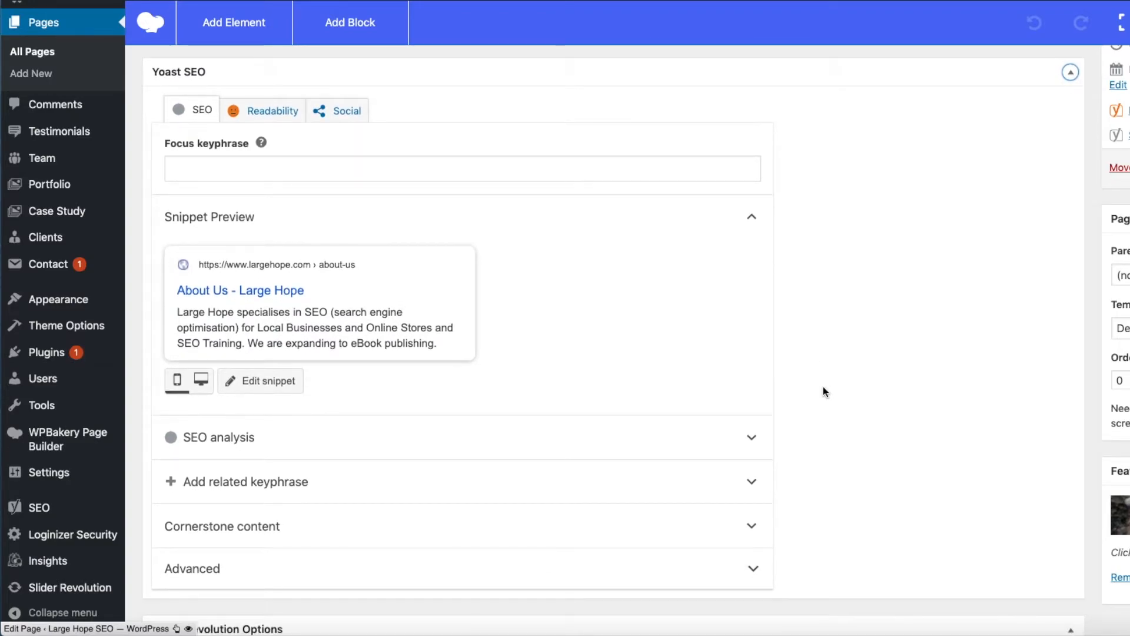
# - Open the focus keyphrase help, then enter "Large Hope" as the About Us page's focus keyphrase and highlight it
pyautogui.click(260, 143)
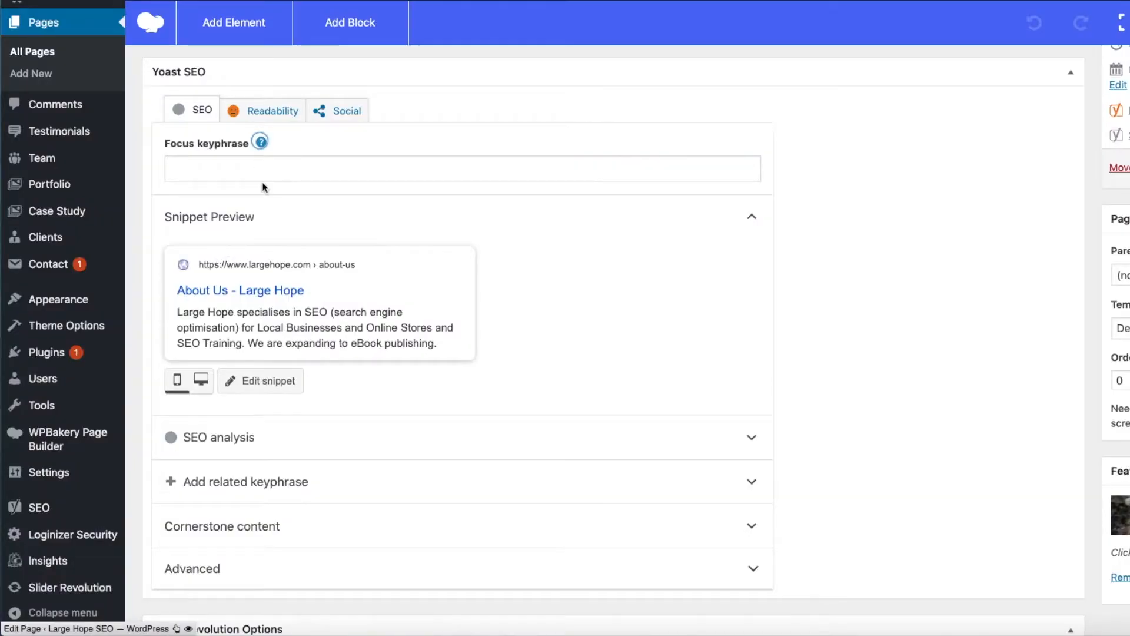
pyautogui.click(188, 165)
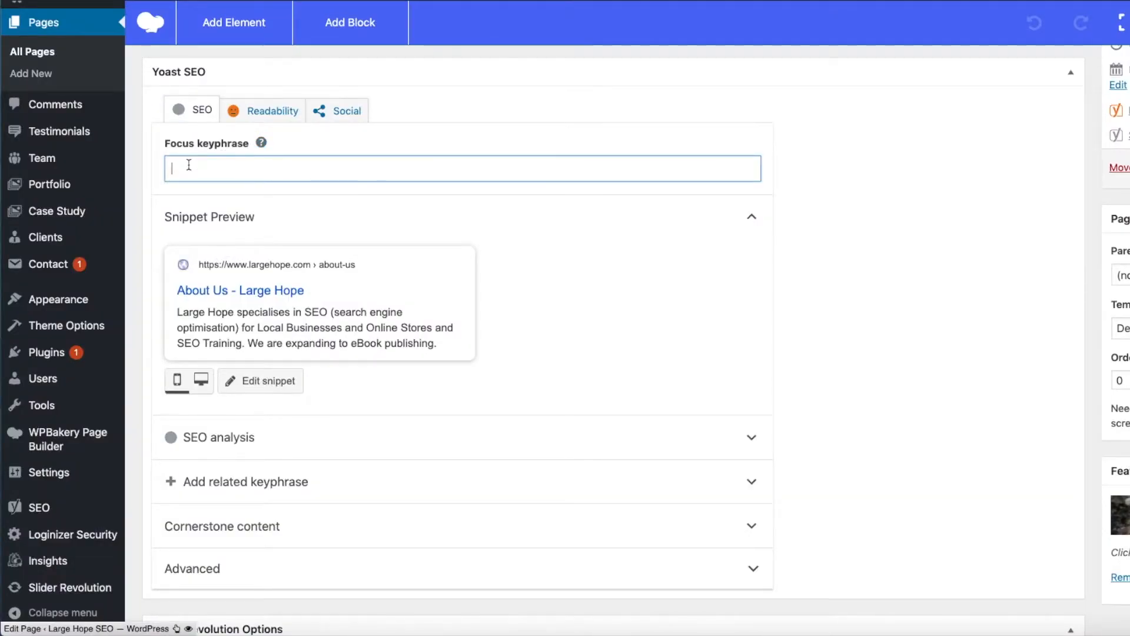
pyautogui.write('Large ')
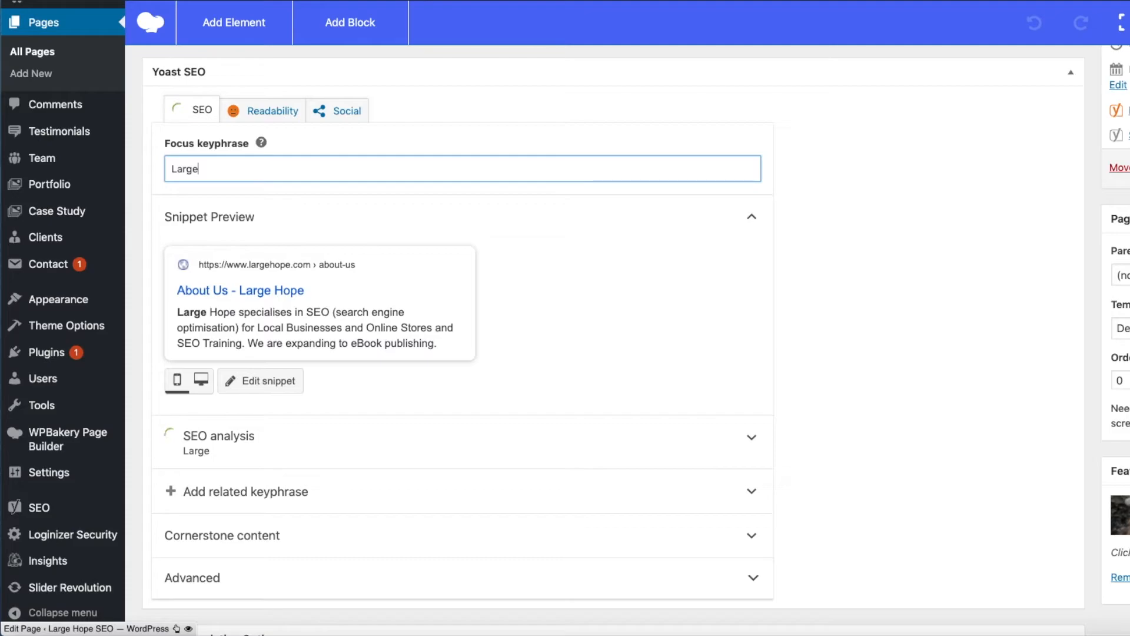
pyautogui.write('Hope')
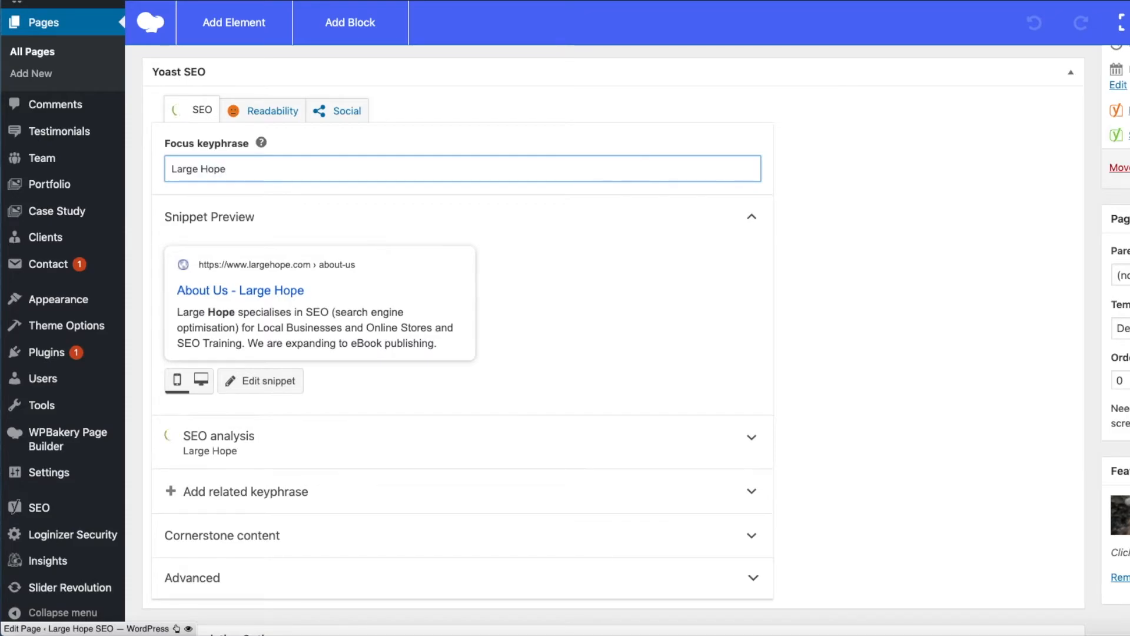
pyautogui.moveTo(236, 168); pyautogui.dragTo(169, 170)
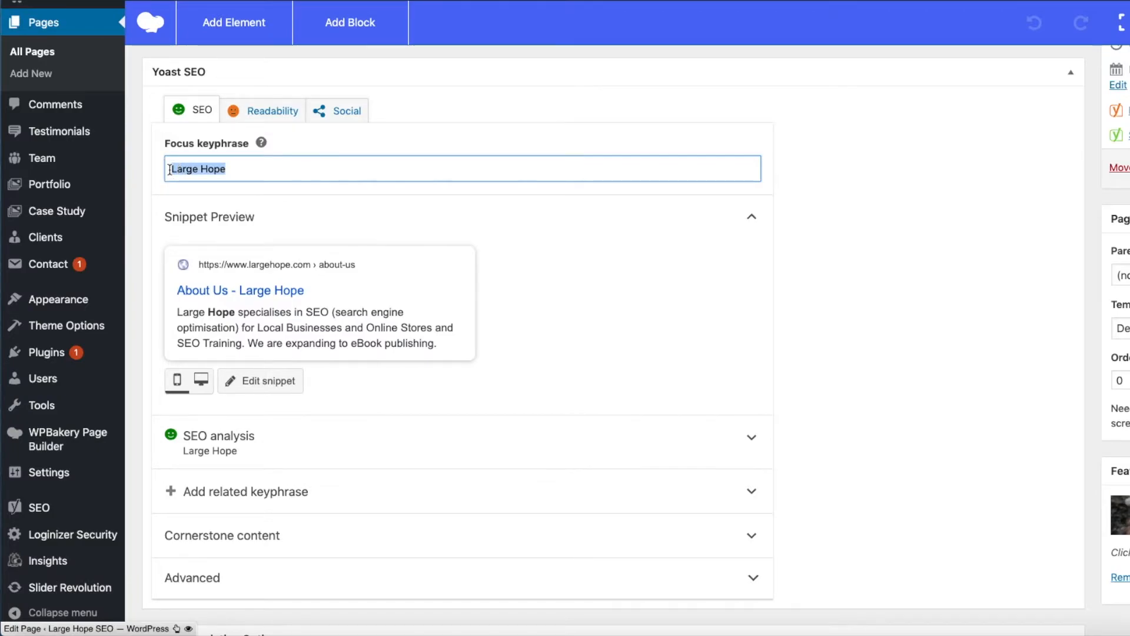
pyautogui.click(248, 171)
pyautogui.moveTo(246, 169); pyautogui.dragTo(169, 169)
# - Expand the SEO analysis for the focus keyphrase and examine its problems, improvements and good results
pyautogui.click(305, 441)
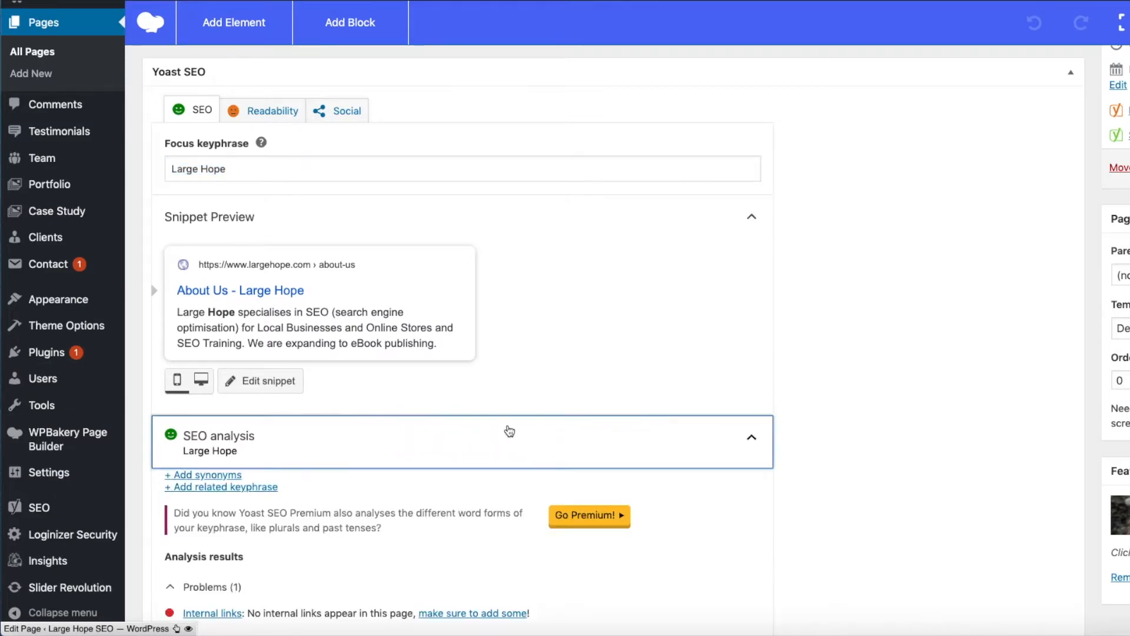
pyautogui.scroll(-4, 507, 427)
pyautogui.scroll(-1, 508, 425)
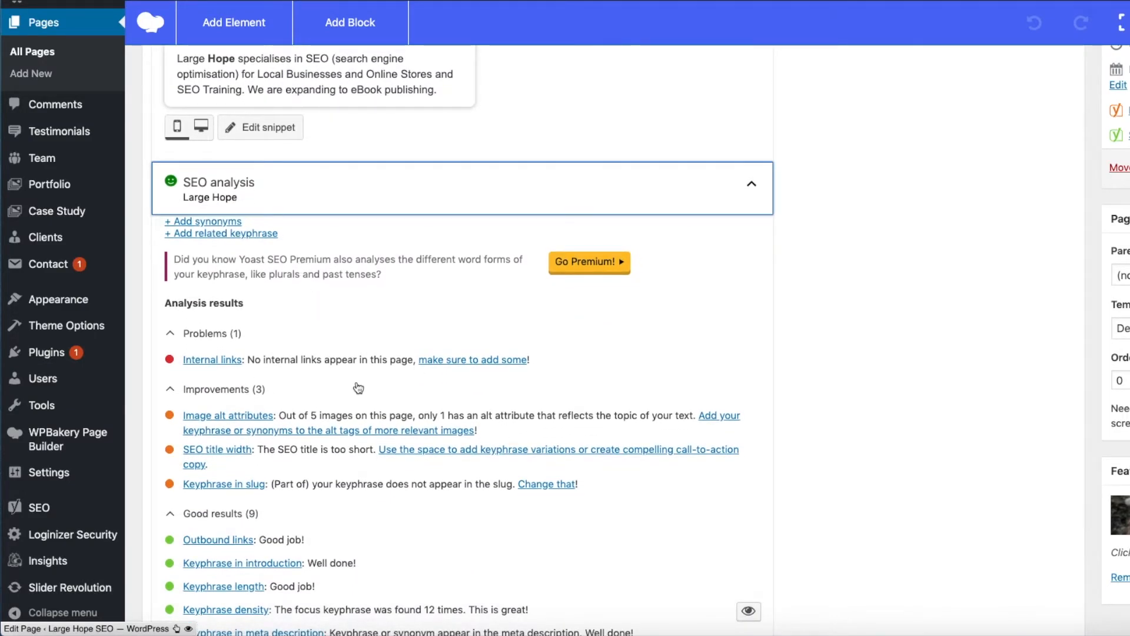
pyautogui.scroll(8, 357, 386)
pyautogui.scroll(-4, 357, 386)
pyautogui.scroll(-6, 356, 387)
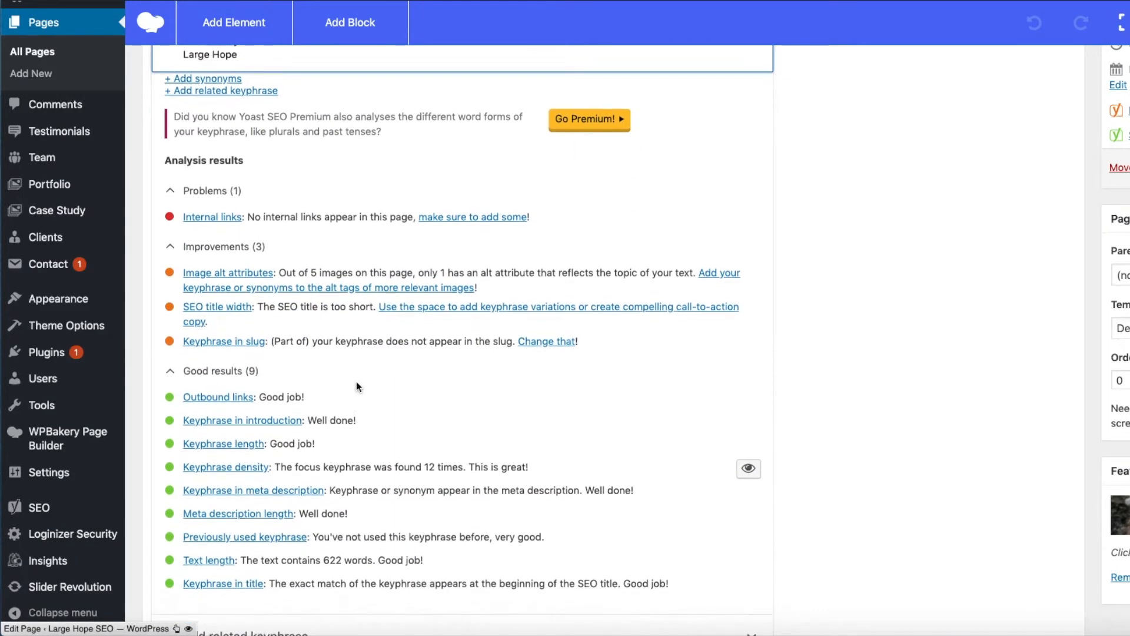
pyautogui.scroll(-1, 357, 386)
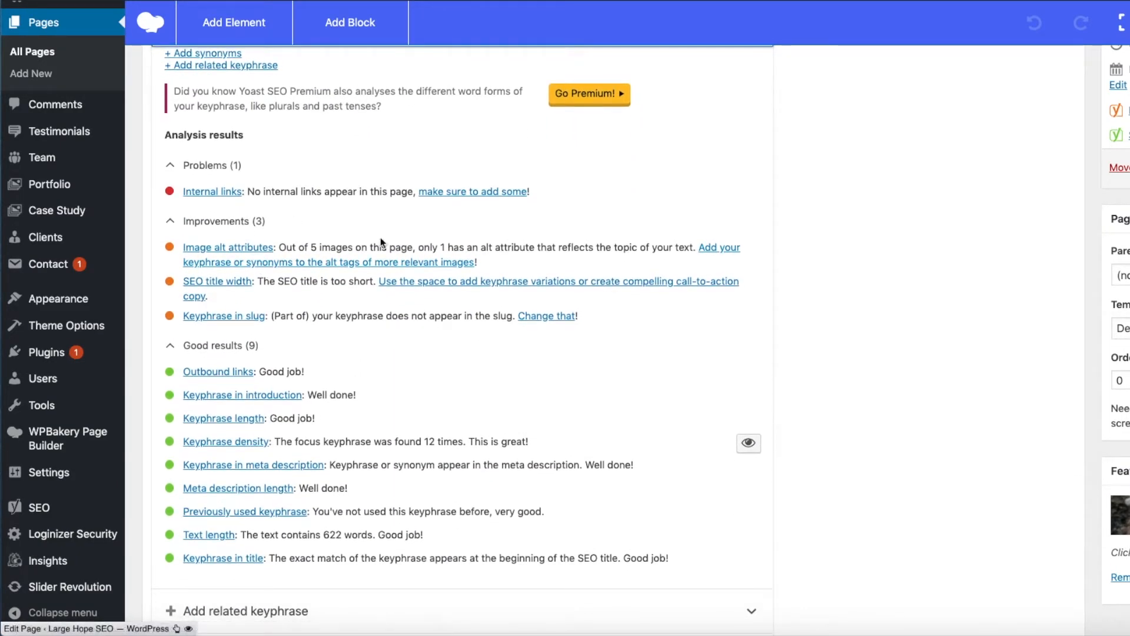
pyautogui.scroll(2, 443, 400)
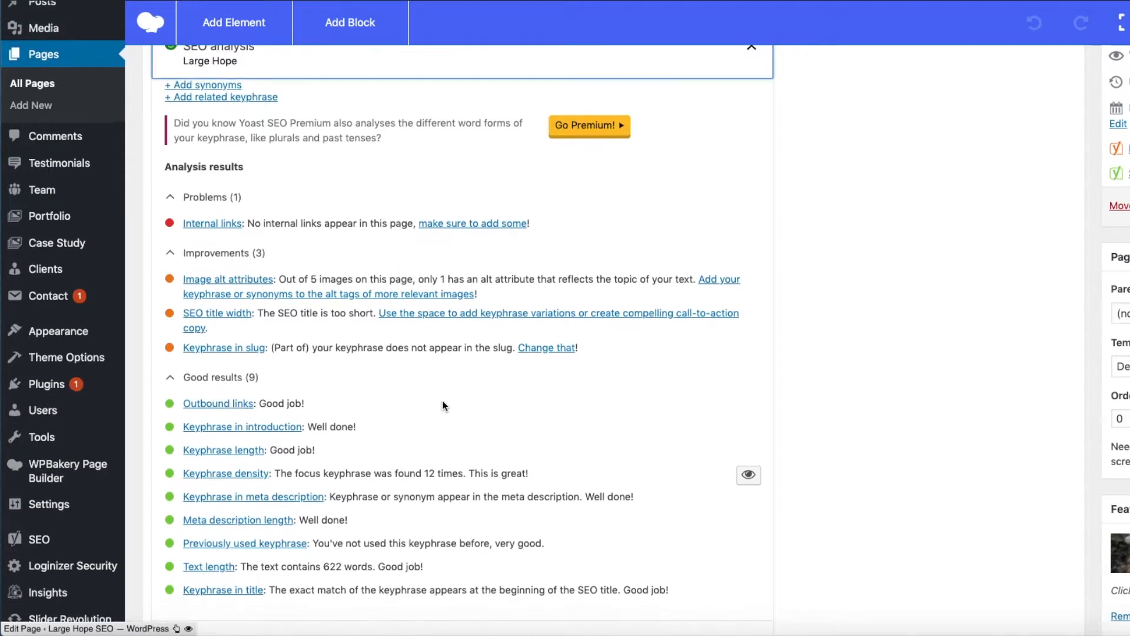
pyautogui.scroll(2, 443, 400)
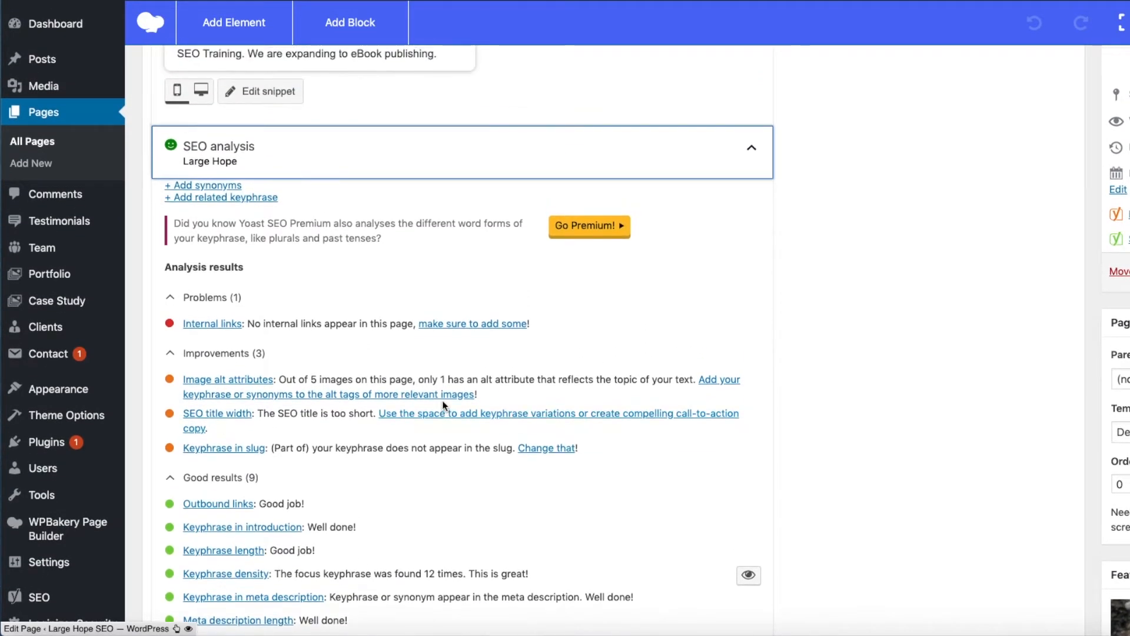
pyautogui.scroll(-3, 443, 400)
pyautogui.scroll(-1, 442, 402)
pyautogui.scroll(1, 443, 402)
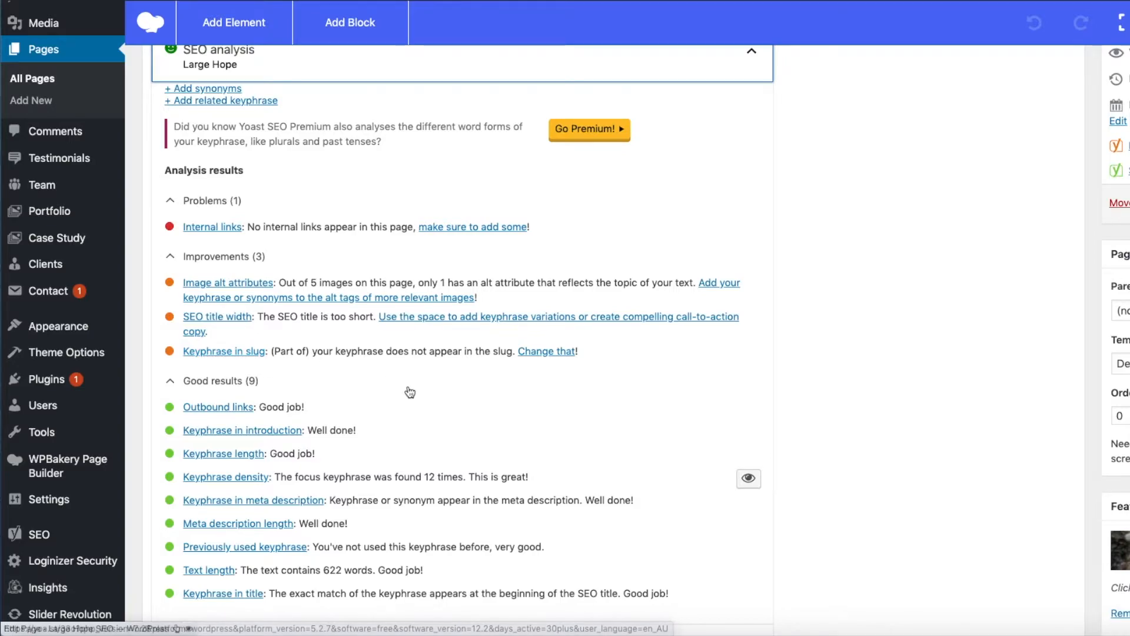
# - Open the snippet editor for the About Us page and highlight "Large Hope" in the SEO title
pyautogui.scroll(1, 410, 392)
pyautogui.scroll(5, 410, 392)
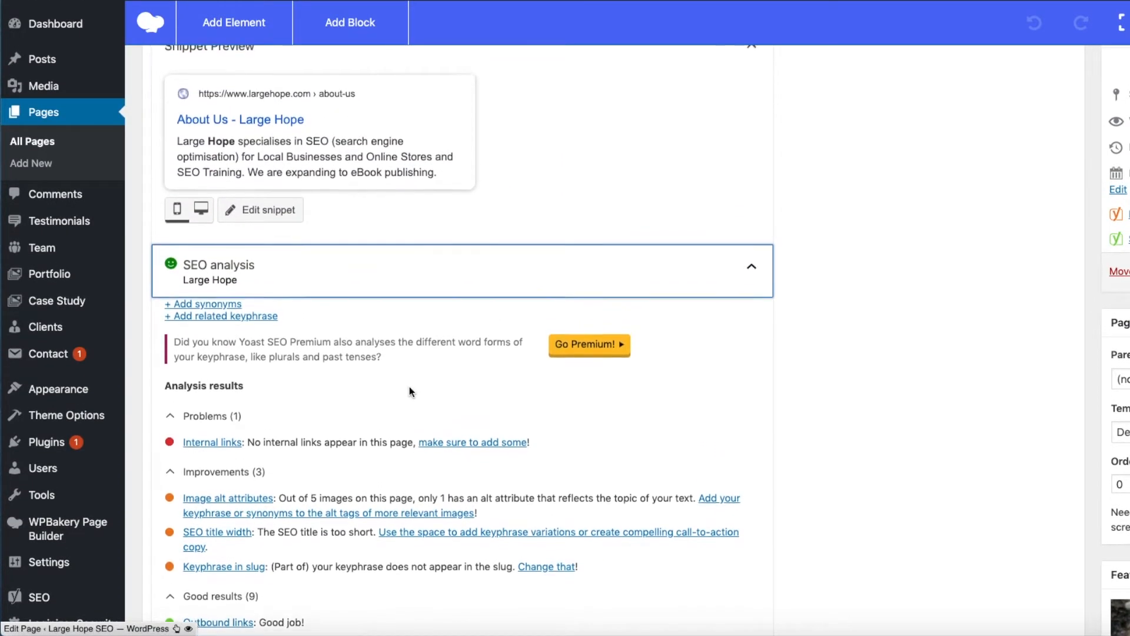
pyautogui.scroll(1, 410, 388)
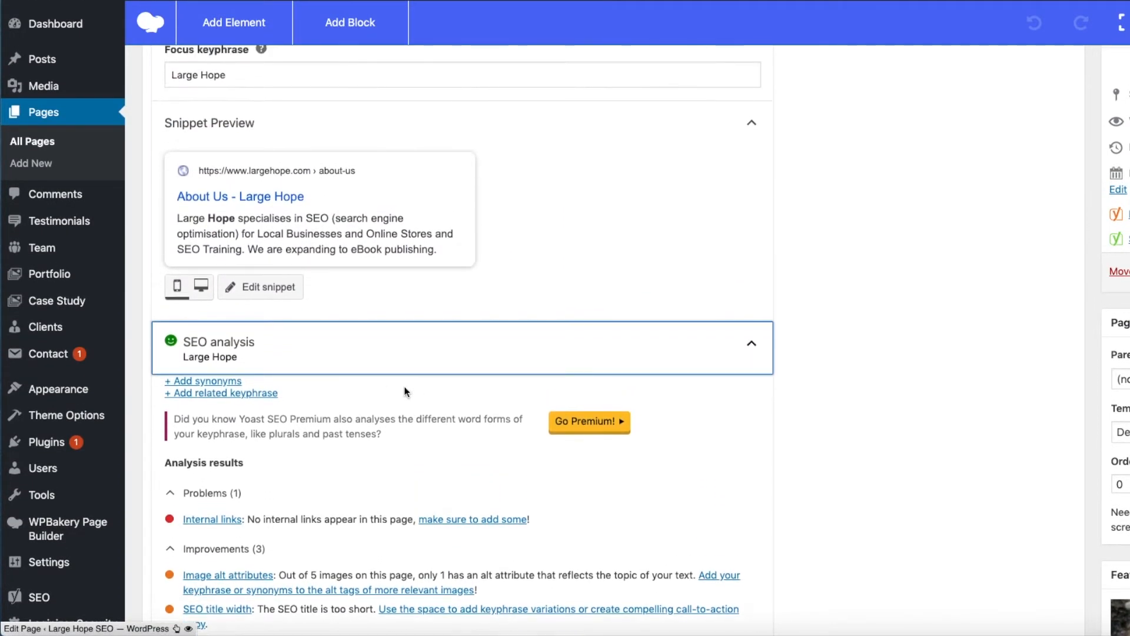
pyautogui.click(268, 293)
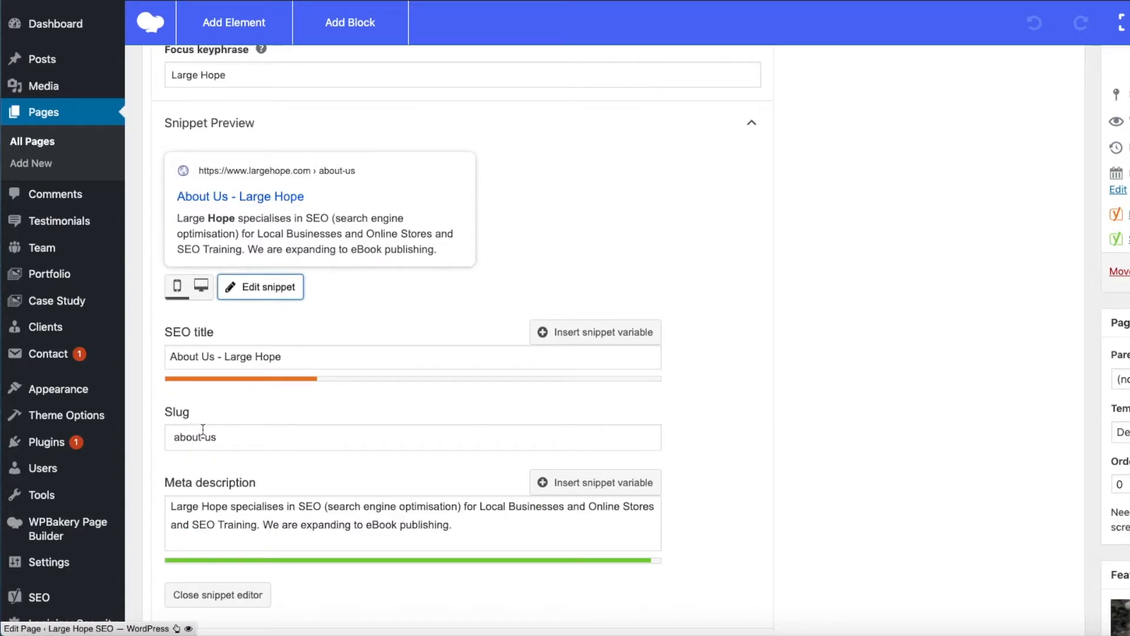
pyautogui.scroll(-3, 397, 441)
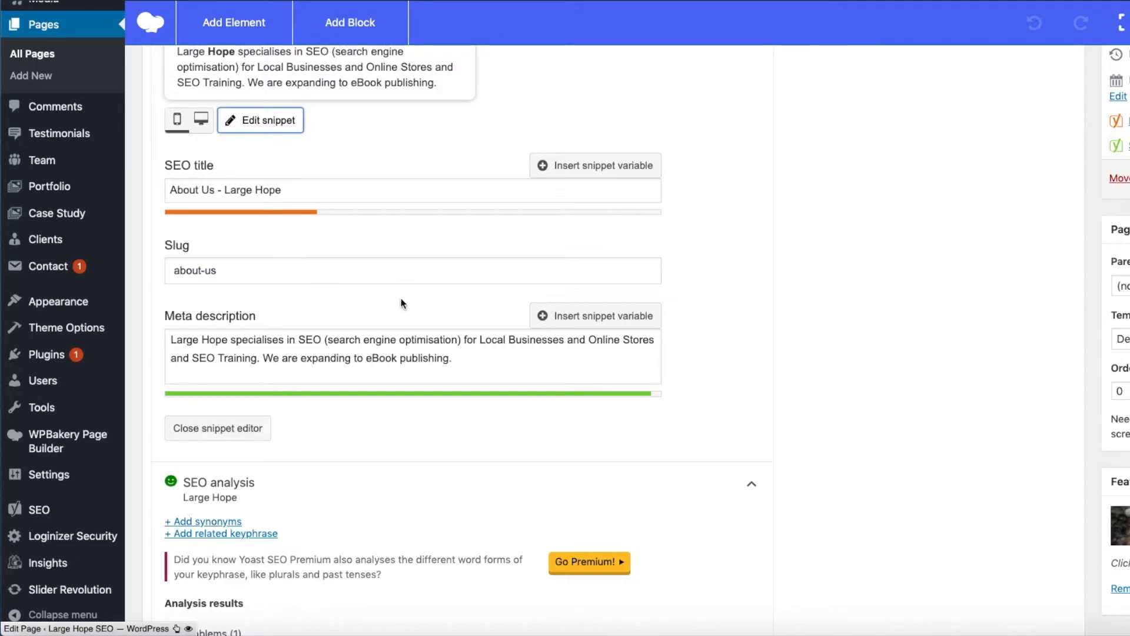
pyautogui.scroll(1, 412, 300)
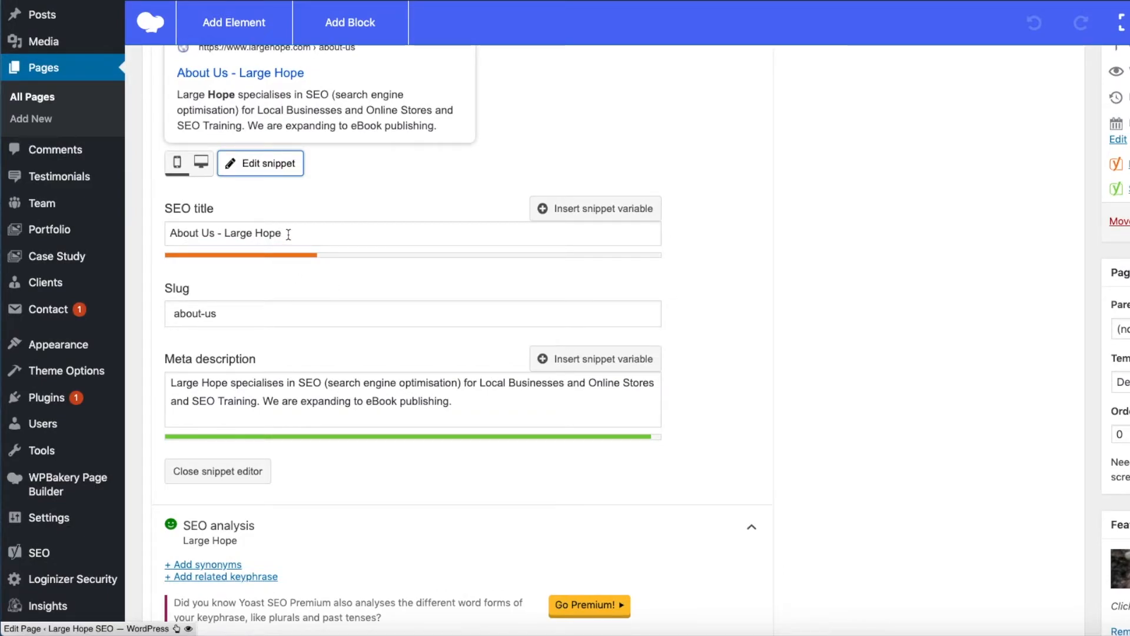
pyautogui.moveTo(288, 234); pyautogui.dragTo(165, 231)
pyautogui.moveTo(284, 235); pyautogui.dragTo(223, 235)
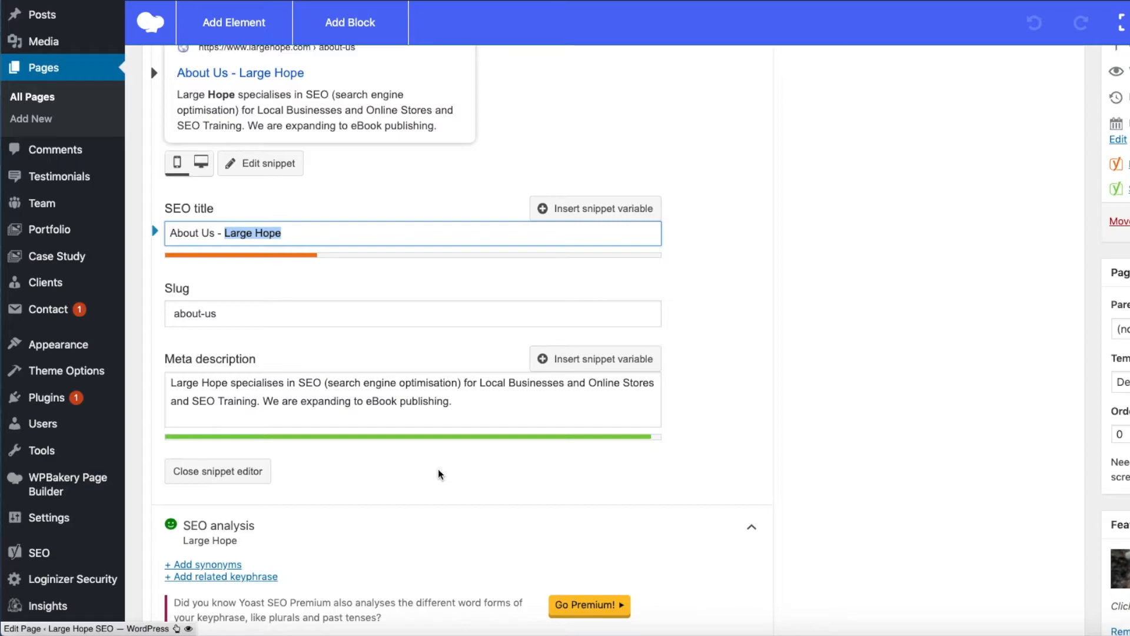
# - Highlight the SEO title and the slug in the snippet editor, leaving the slug deselected
pyautogui.scroll(-3, 439, 474)
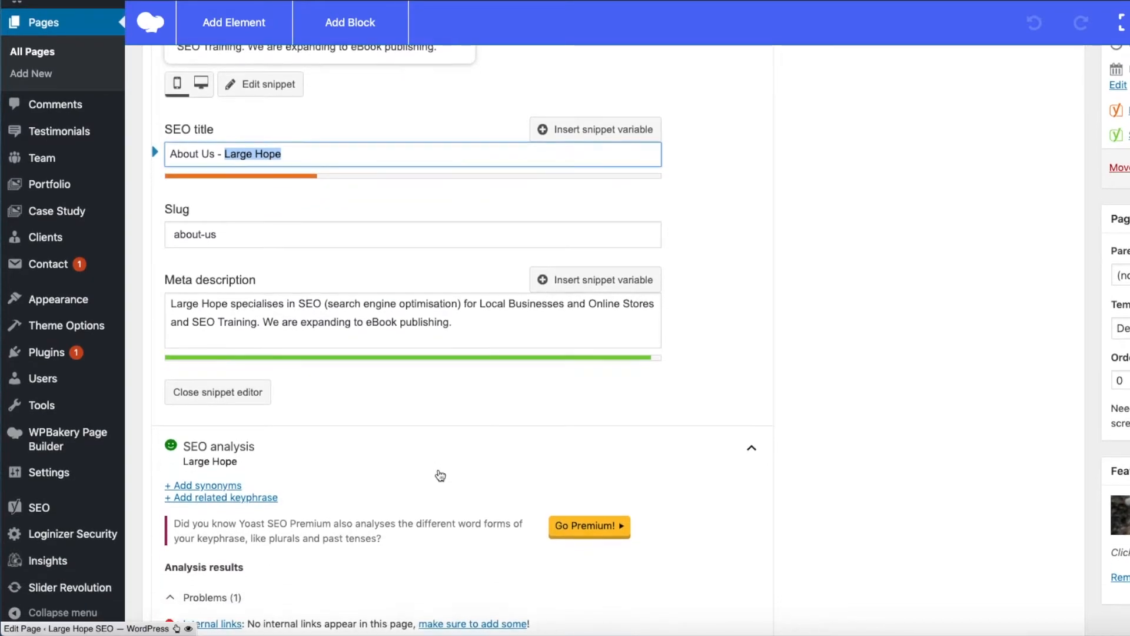
pyautogui.moveTo(312, 134); pyautogui.dragTo(167, 125)
pyautogui.moveTo(224, 216); pyautogui.dragTo(164, 212)
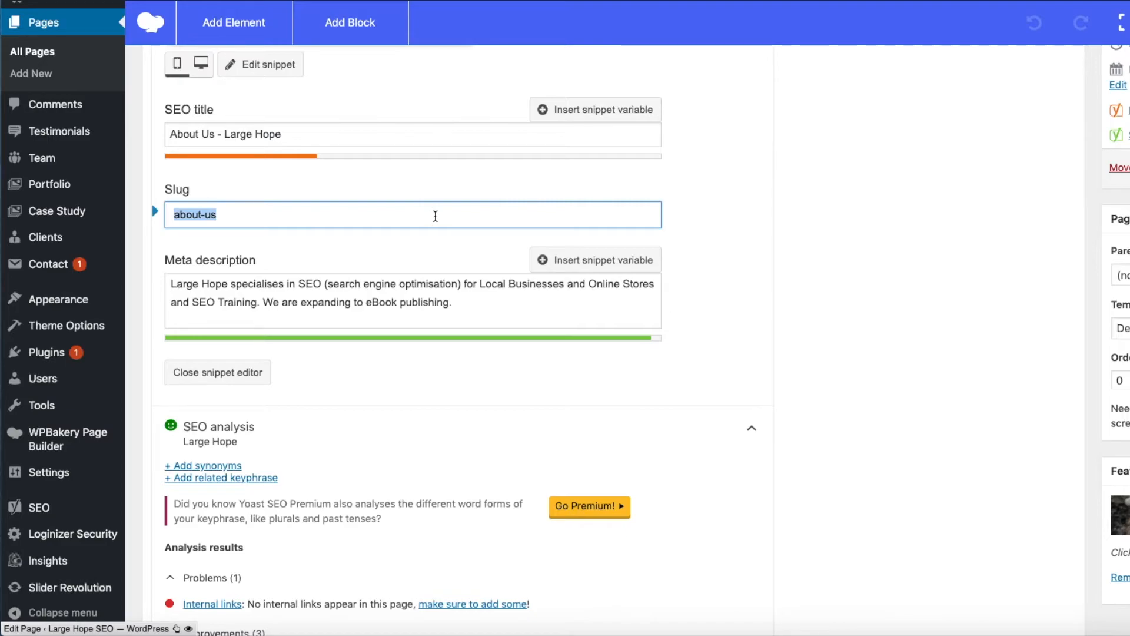
pyautogui.click(715, 266)
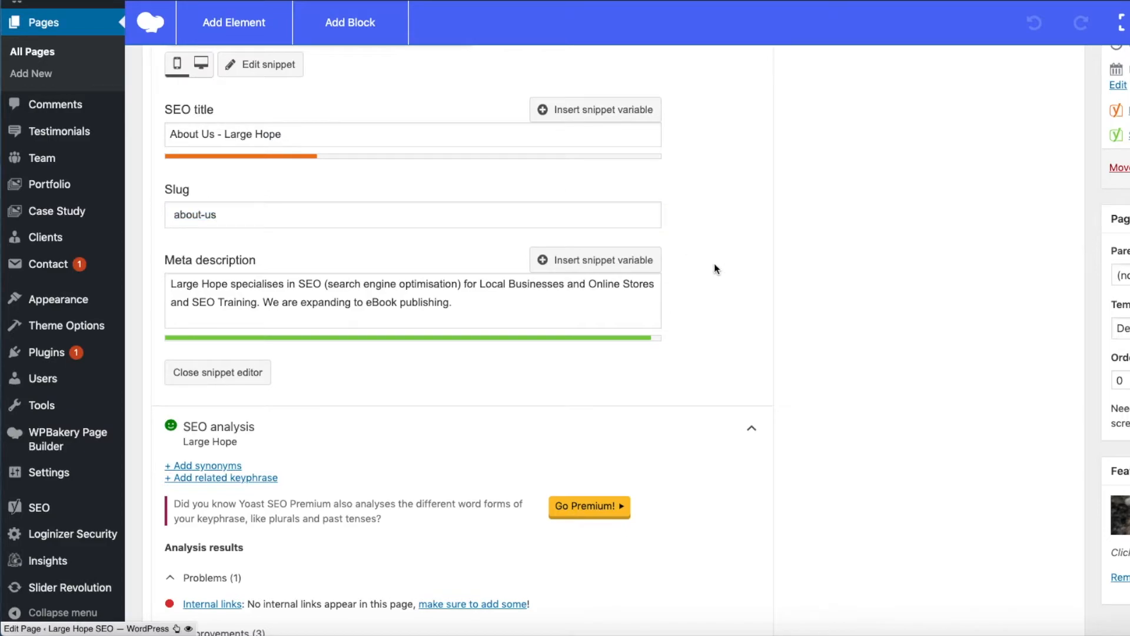
# - Compare the snippet fields with the SEO analysis and highlight the three suggestions under Improvements
pyautogui.scroll(-5, 714, 266)
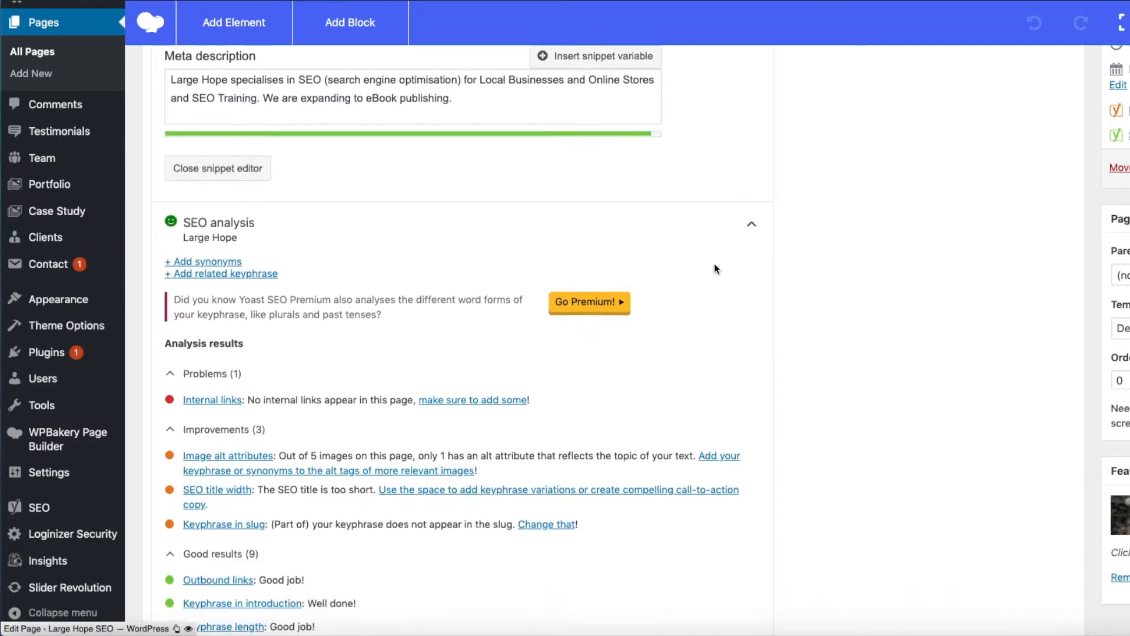
pyautogui.scroll(1, 715, 268)
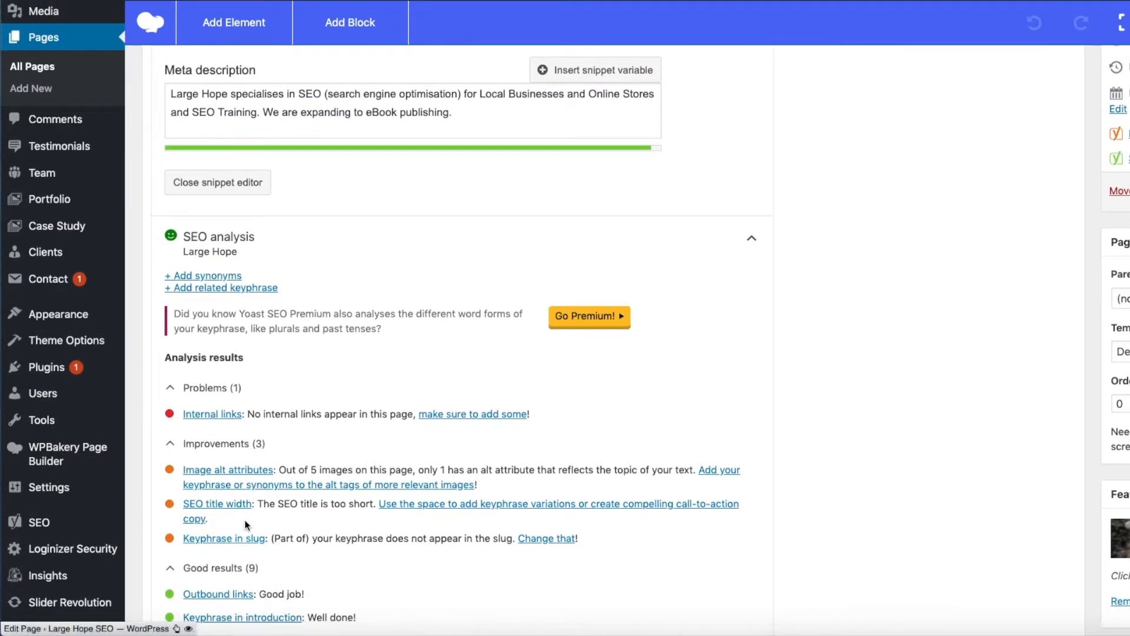
pyautogui.scroll(2, 462, 449)
pyautogui.scroll(5, 462, 449)
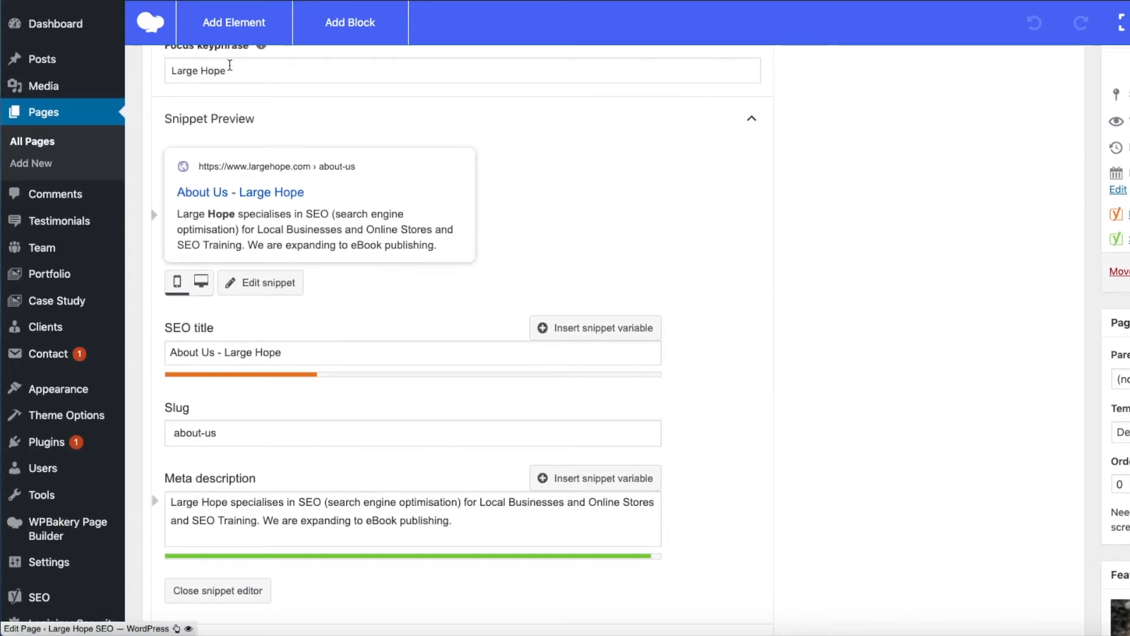
pyautogui.scroll(-8, 734, 406)
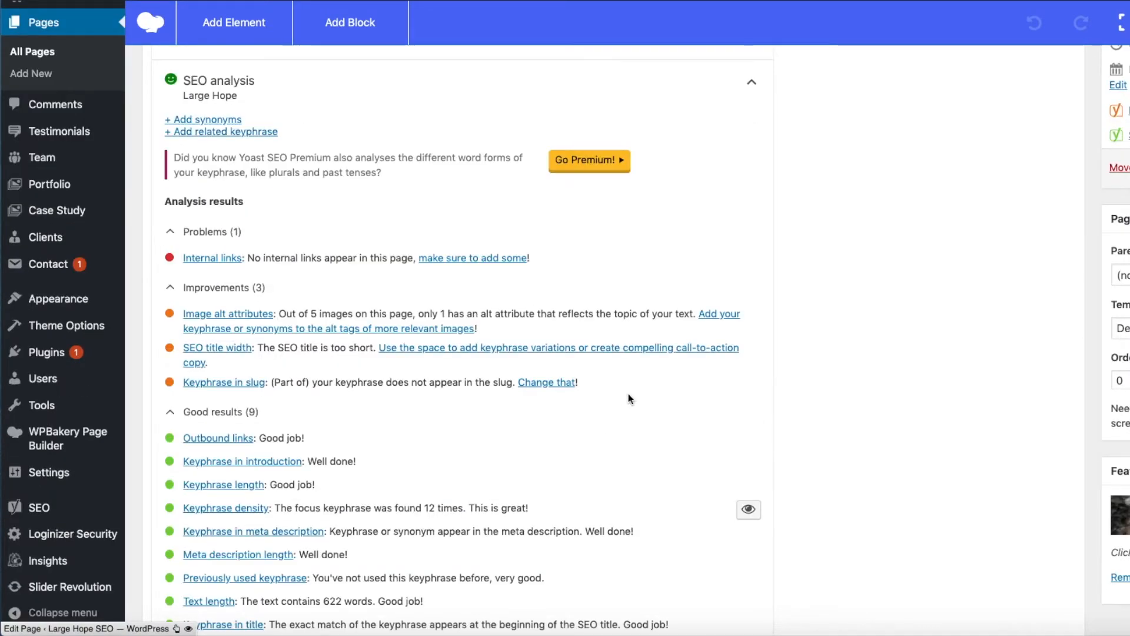
pyautogui.click(611, 391)
pyautogui.moveTo(610, 391); pyautogui.dragTo(180, 317)
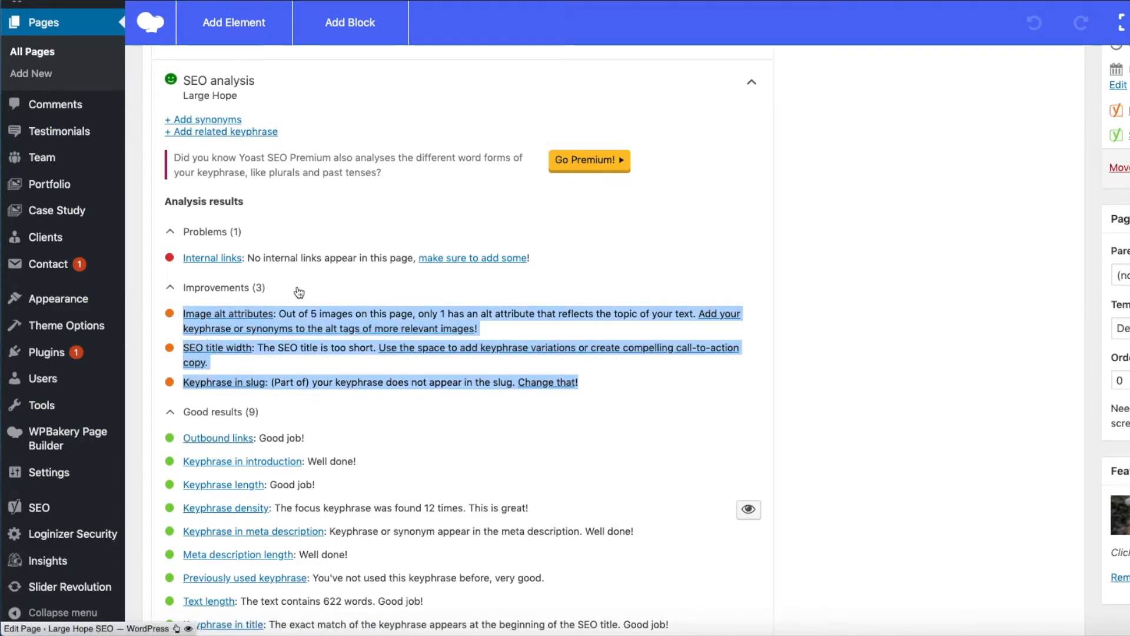
pyautogui.click(863, 345)
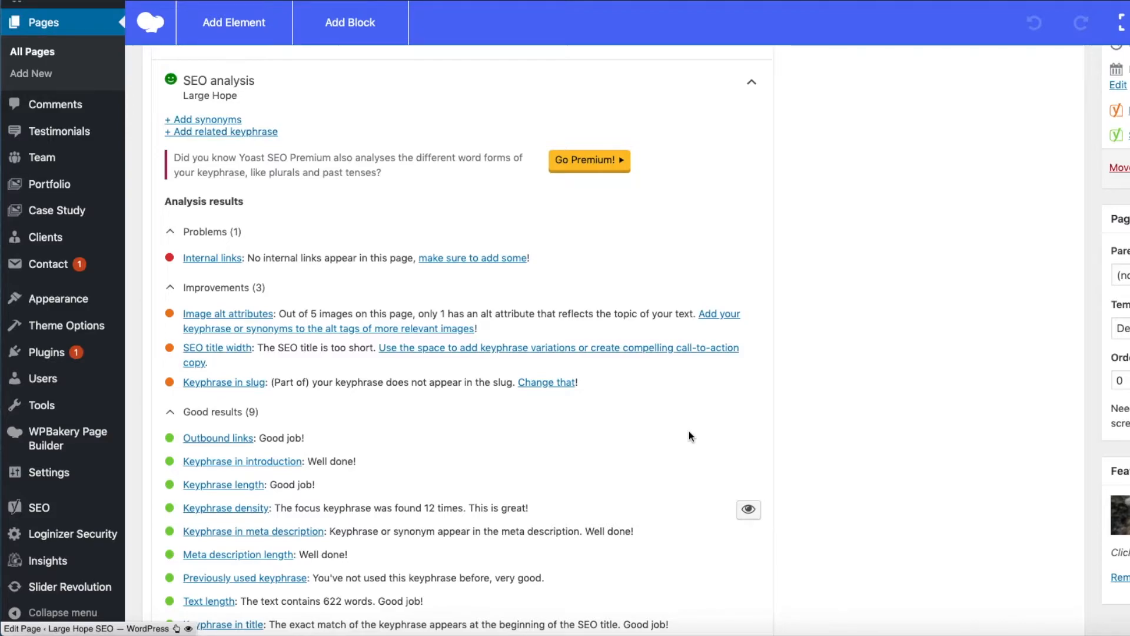
# - Highlight the full SEO title in the snippet editor and the SEO title width item in the analysis results
pyautogui.scroll(1, 641, 430)
pyautogui.scroll(8, 645, 435)
pyautogui.moveTo(286, 236); pyautogui.dragTo(157, 228)
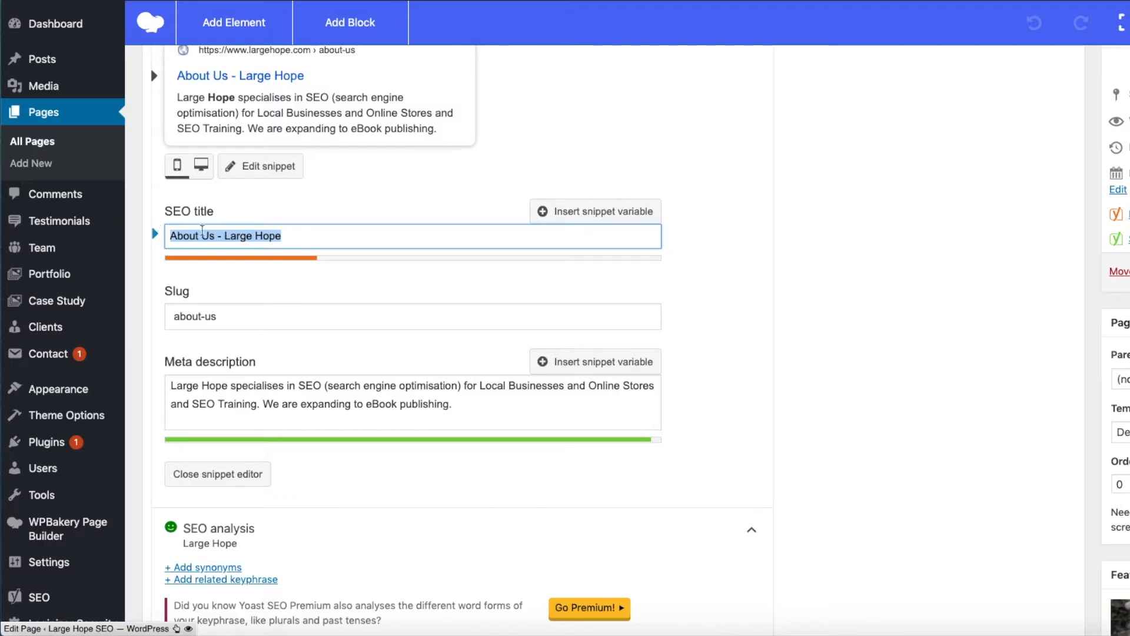
pyautogui.scroll(-5, 784, 333)
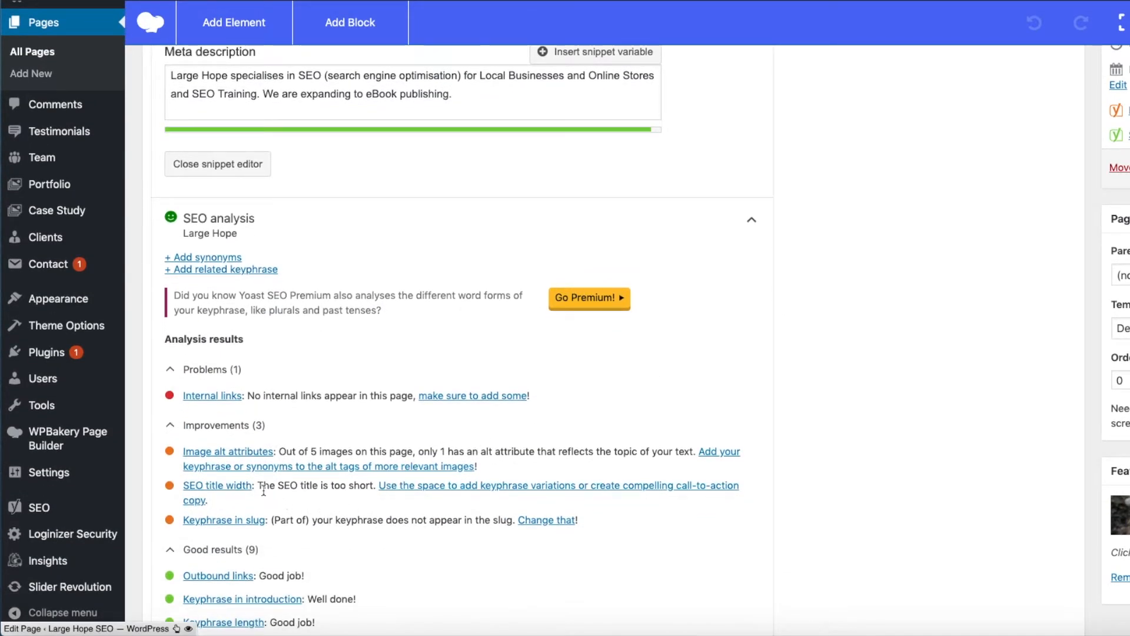
pyautogui.moveTo(257, 485); pyautogui.dragTo(205, 486)
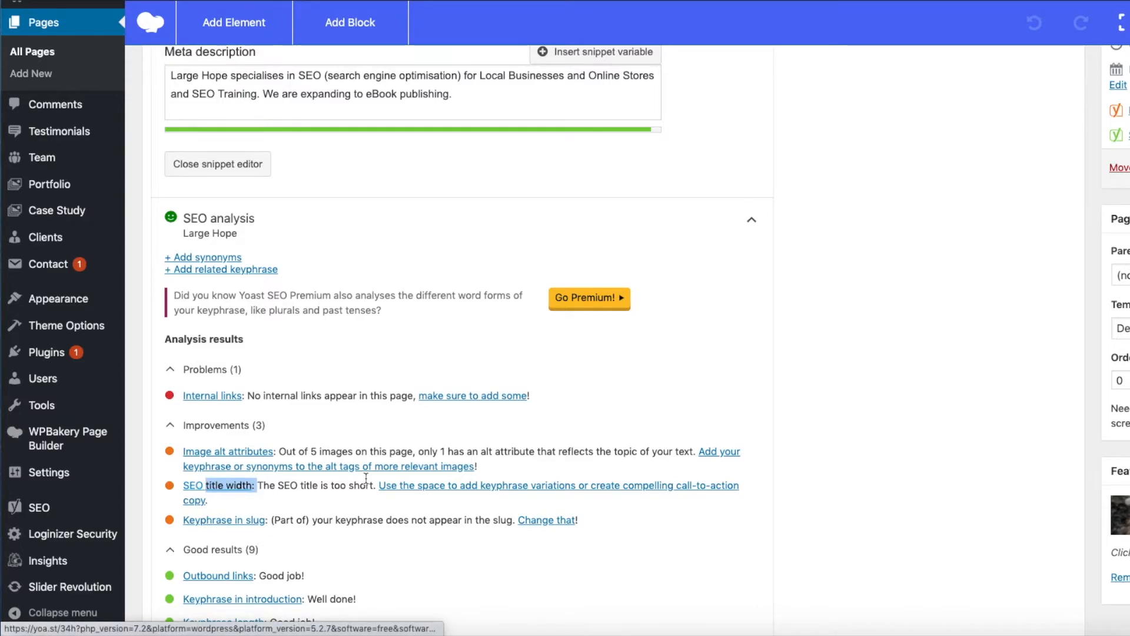
# - Highlight the "The SEO title is too short." feedback and the full SEO title, leaving the title deselected
pyautogui.moveTo(377, 485); pyautogui.dragTo(257, 484)
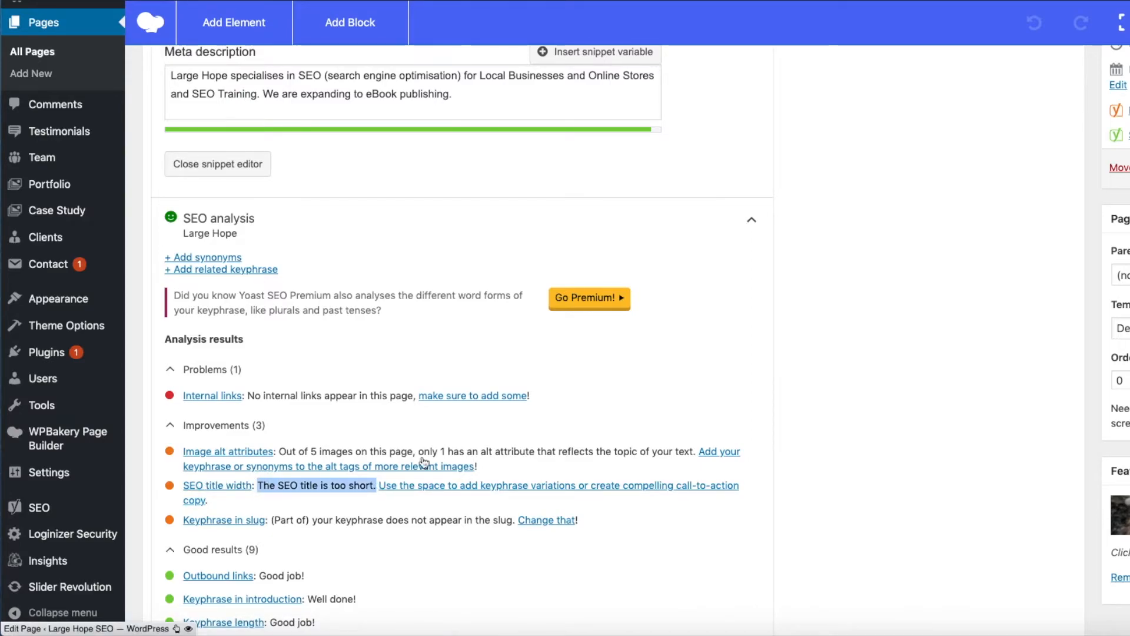
pyautogui.scroll(6, 848, 416)
pyautogui.click(287, 302)
pyautogui.moveTo(287, 302); pyautogui.dragTo(169, 304)
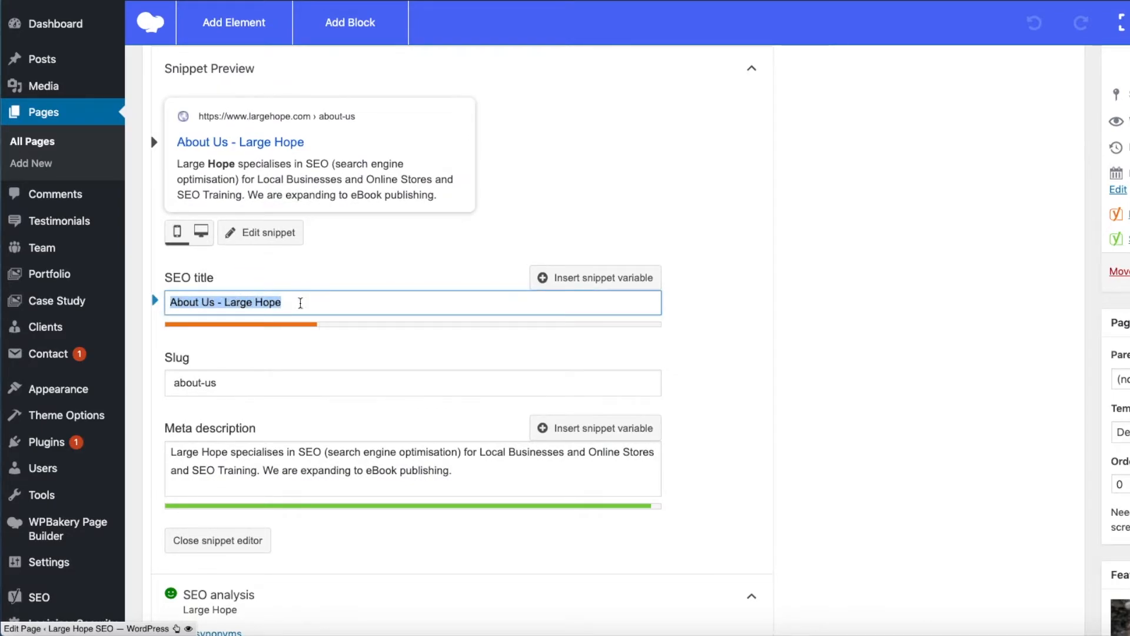
pyautogui.click(300, 303)
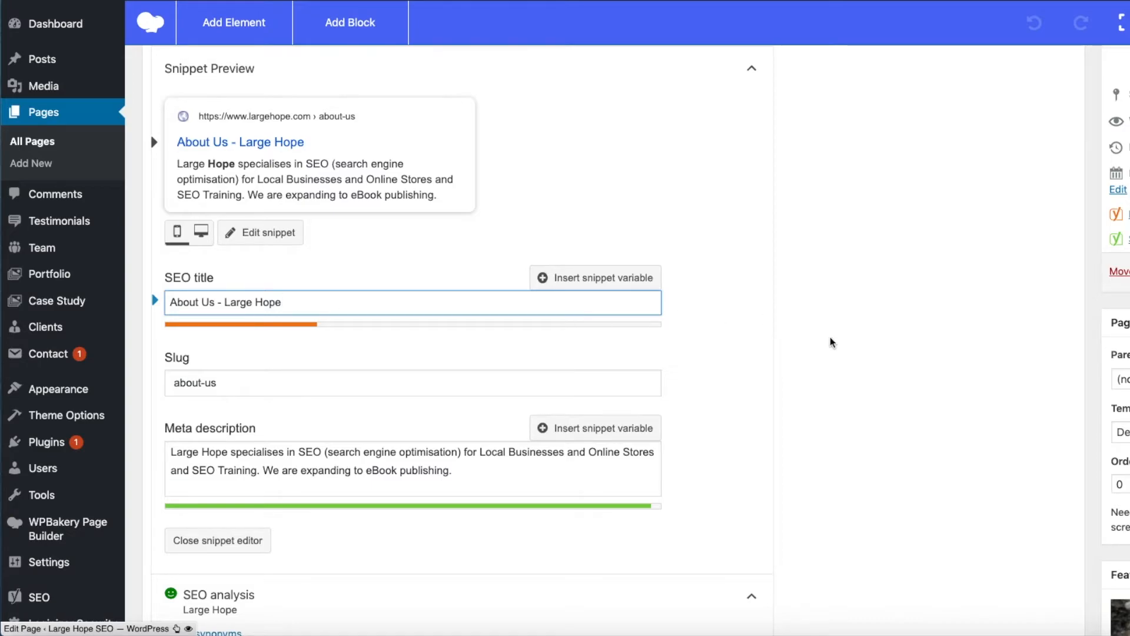
# - Review the SEO analysis results and highlight the whole SEO title in the snippet editor again
pyautogui.scroll(-4, 823, 343)
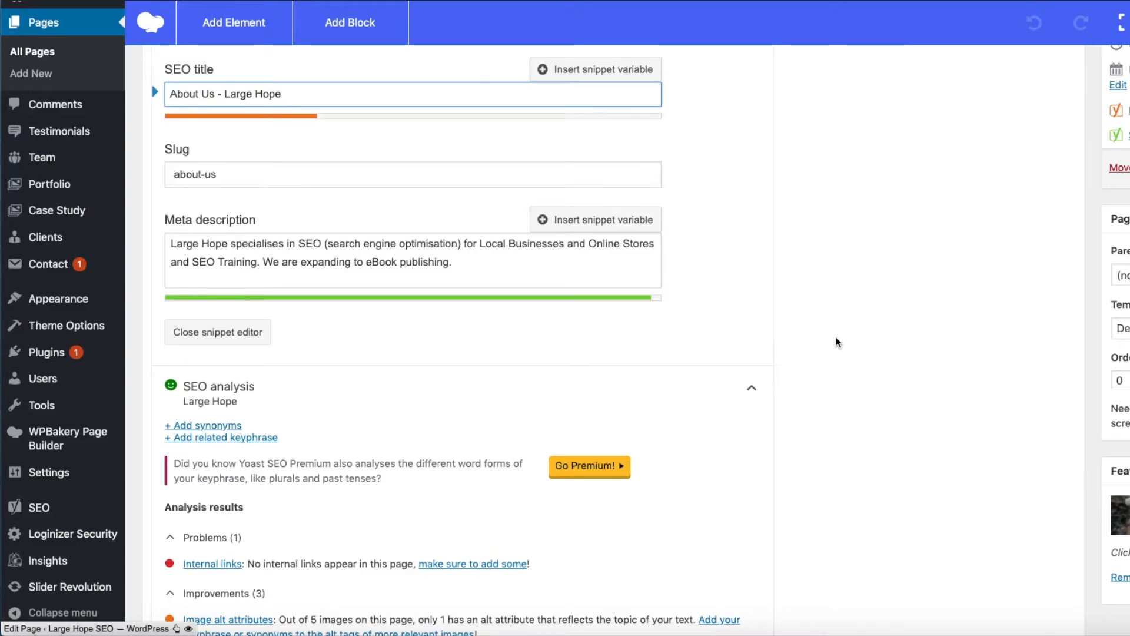
pyautogui.scroll(-4, 836, 338)
pyautogui.scroll(-2, 837, 343)
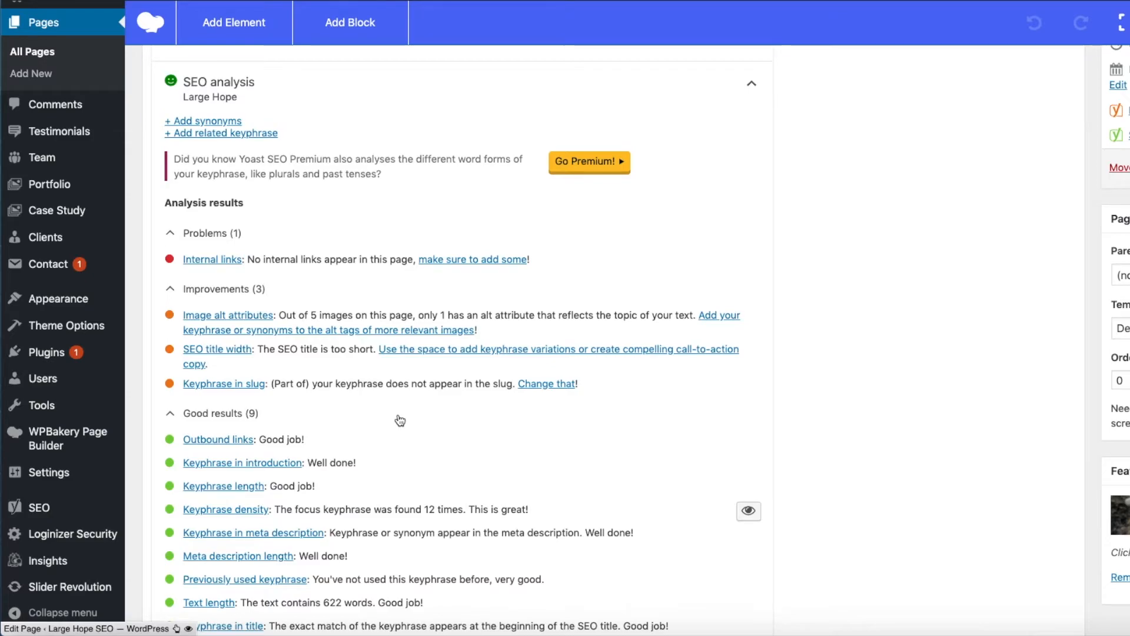
pyautogui.scroll(6, 400, 420)
pyautogui.scroll(4, 399, 421)
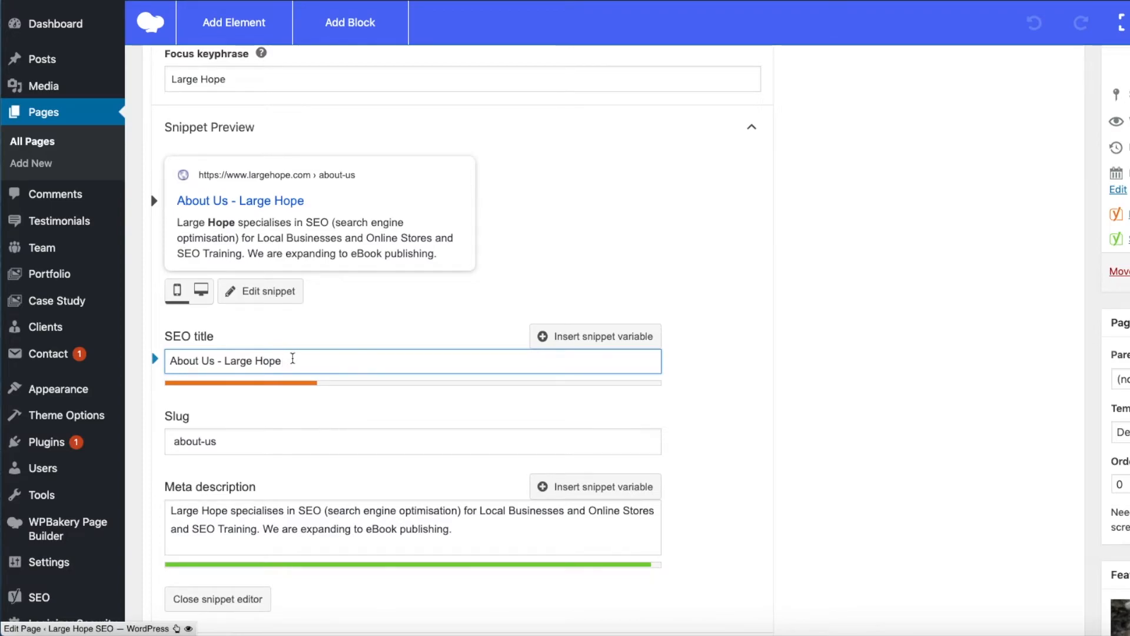
pyautogui.moveTo(293, 359); pyautogui.dragTo(168, 359)
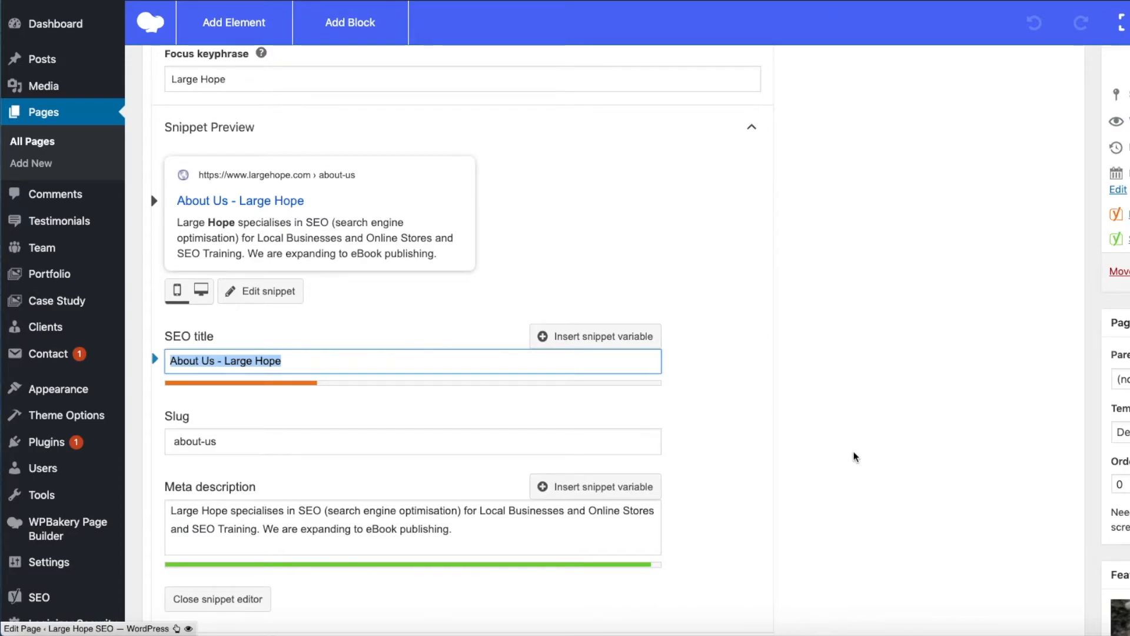
# - Switch the snippet preview between the desktop and mobile views, ending on the desktop view
pyautogui.scroll(2, 854, 456)
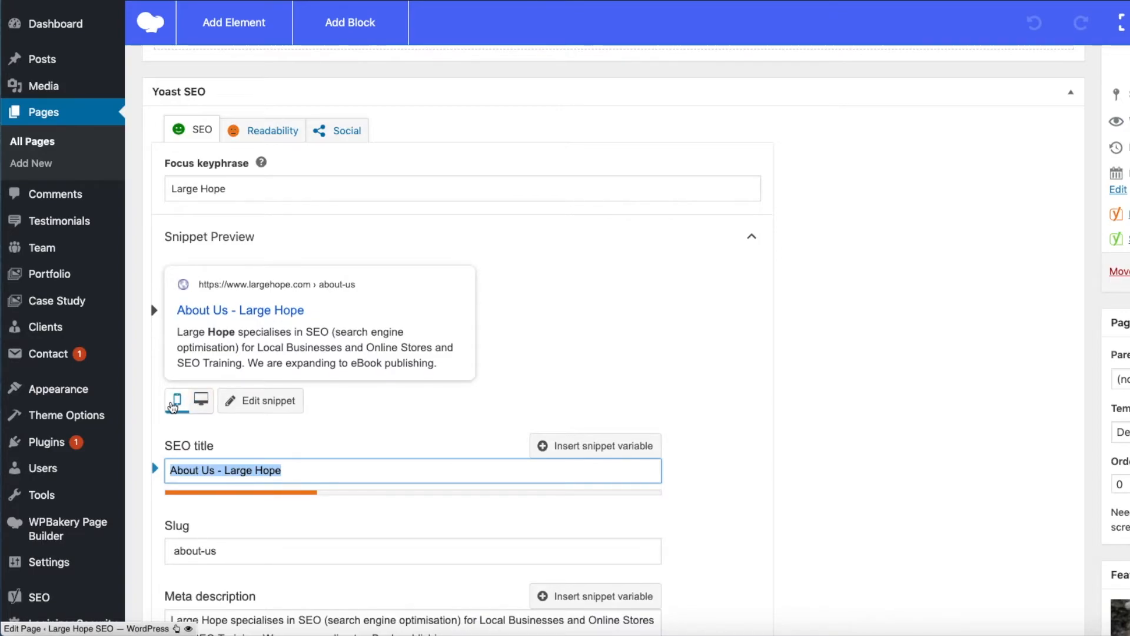
pyautogui.click(201, 404)
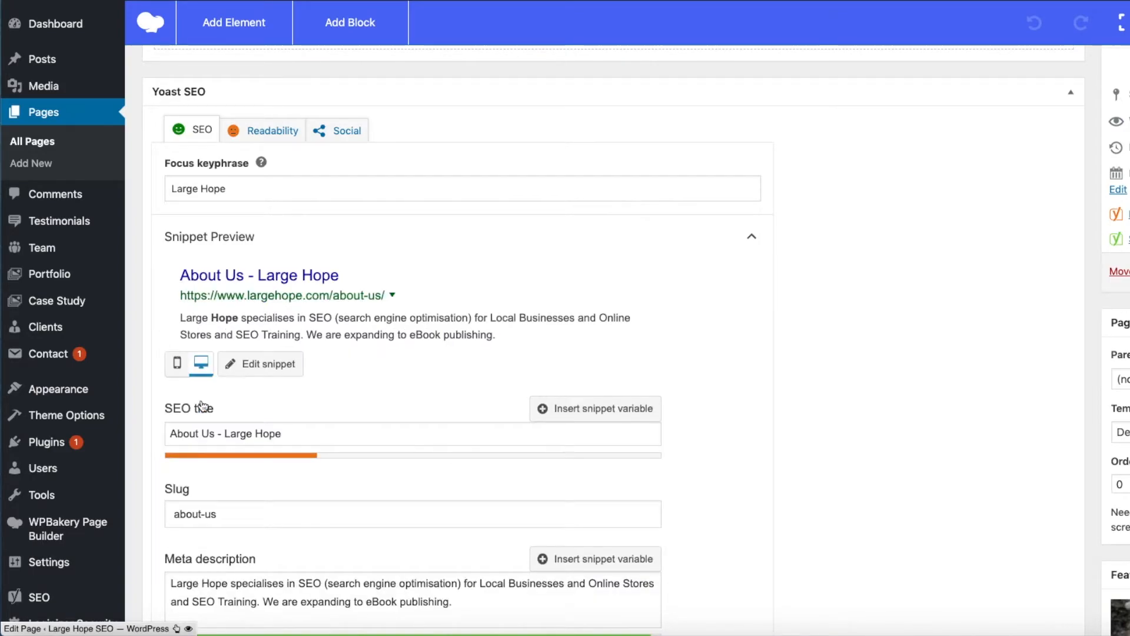
pyautogui.click(176, 363)
pyautogui.click(200, 401)
# - Collapse the SEO analysis and look into the Add related keyphrase section, leaving it closed
pyautogui.scroll(-10, 448, 252)
pyautogui.scroll(-6, 447, 257)
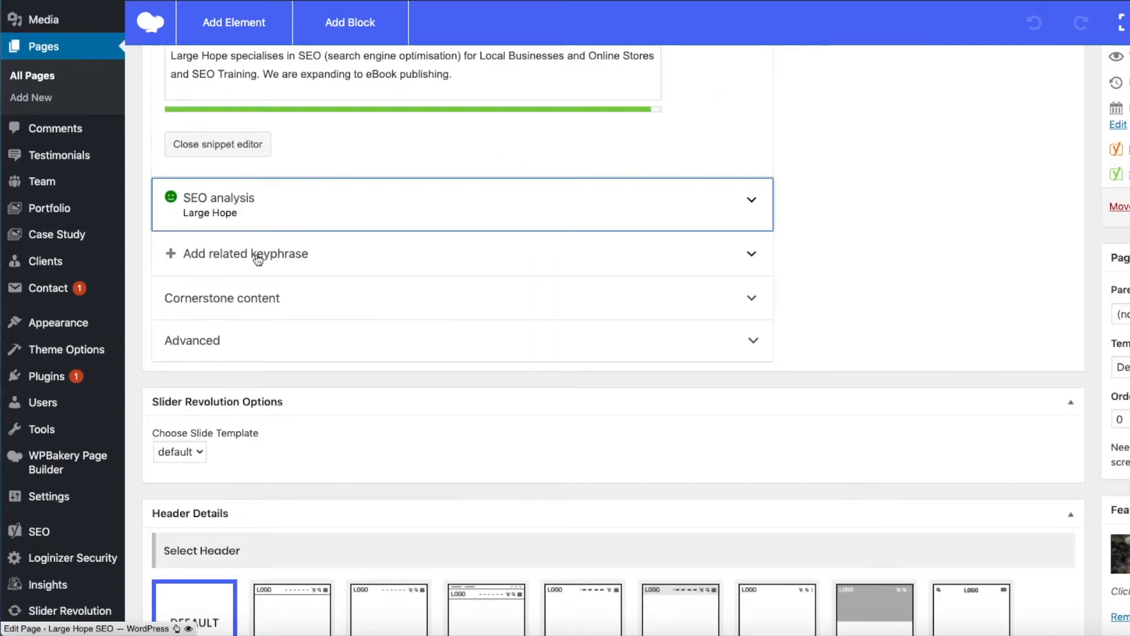
pyautogui.click(257, 254)
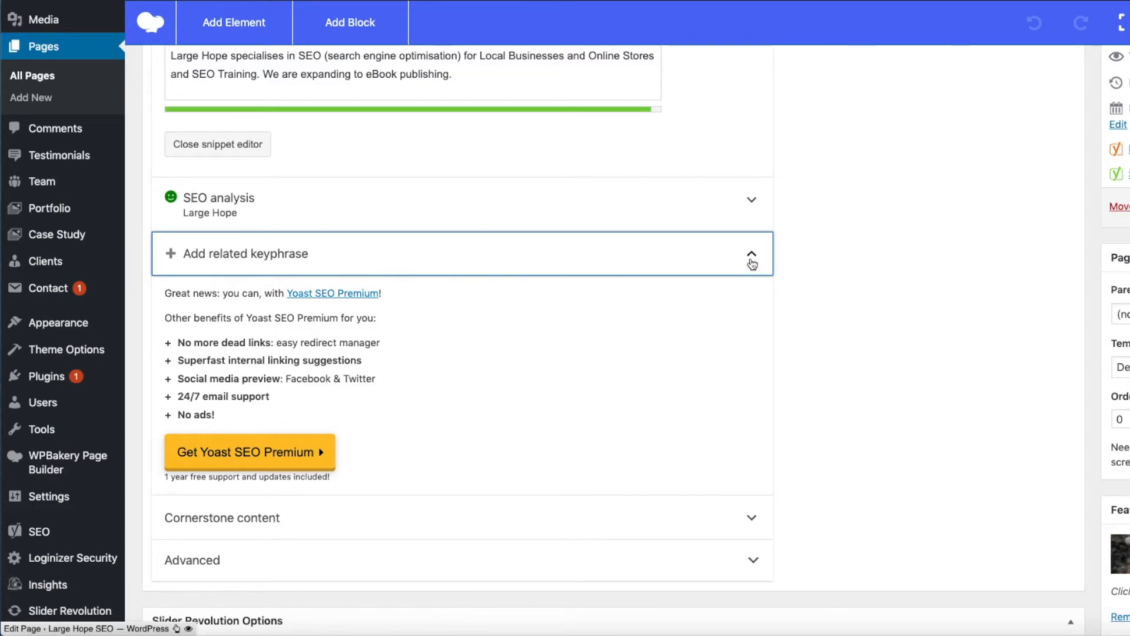
pyautogui.click(752, 259)
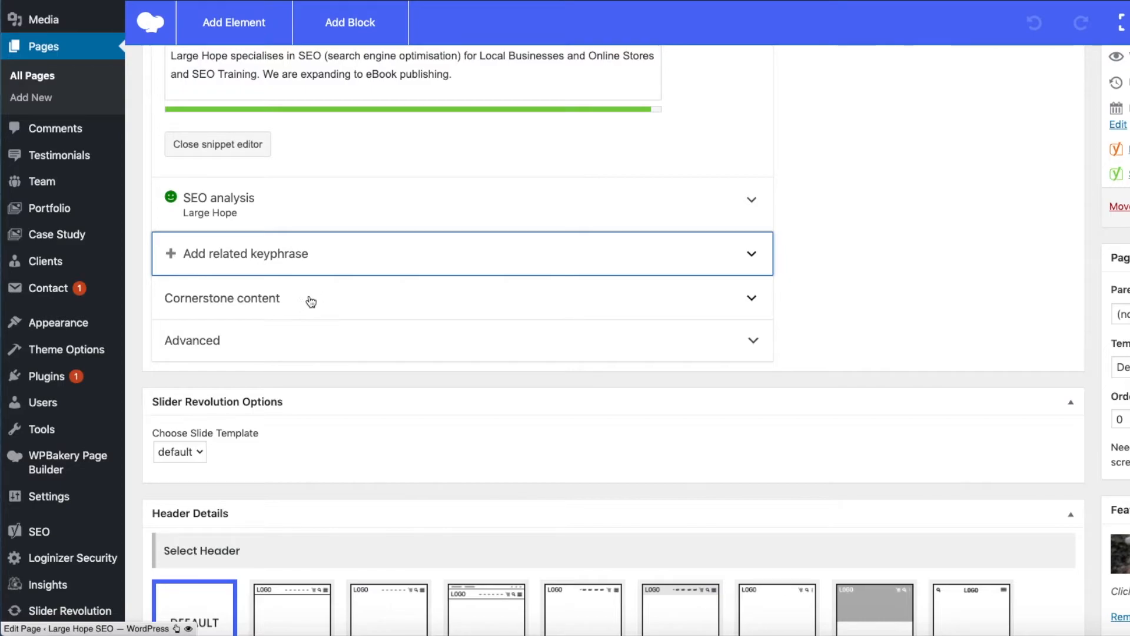
# - View the Cornerstone content section with its Mark as cornerstone content switch, leaving the section collapsed
pyautogui.click(753, 299)
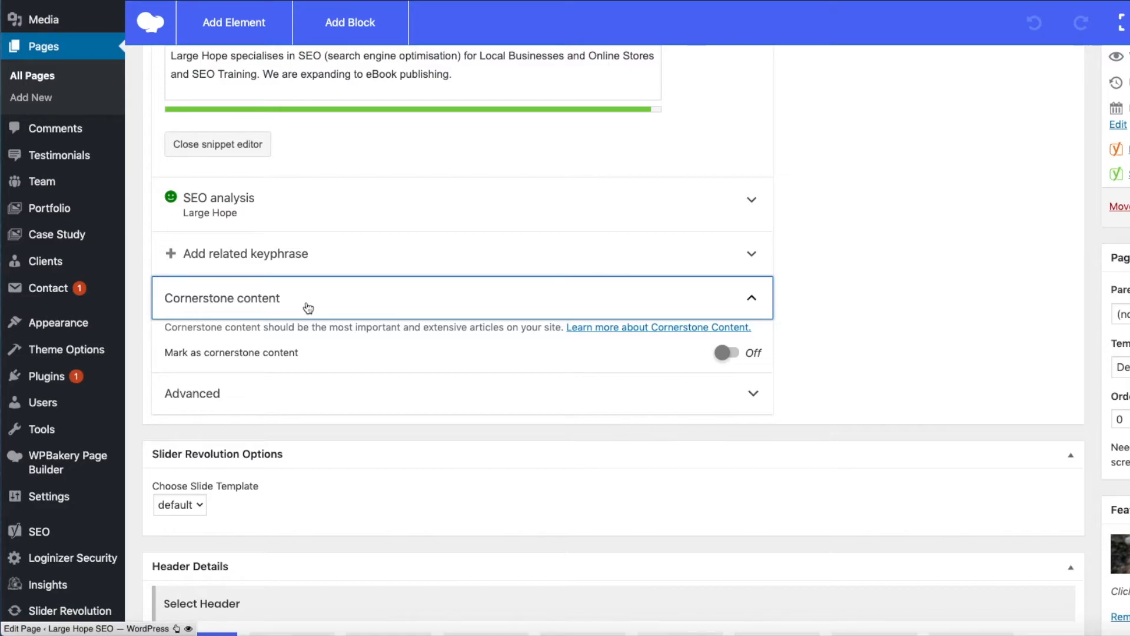
pyautogui.click(751, 298)
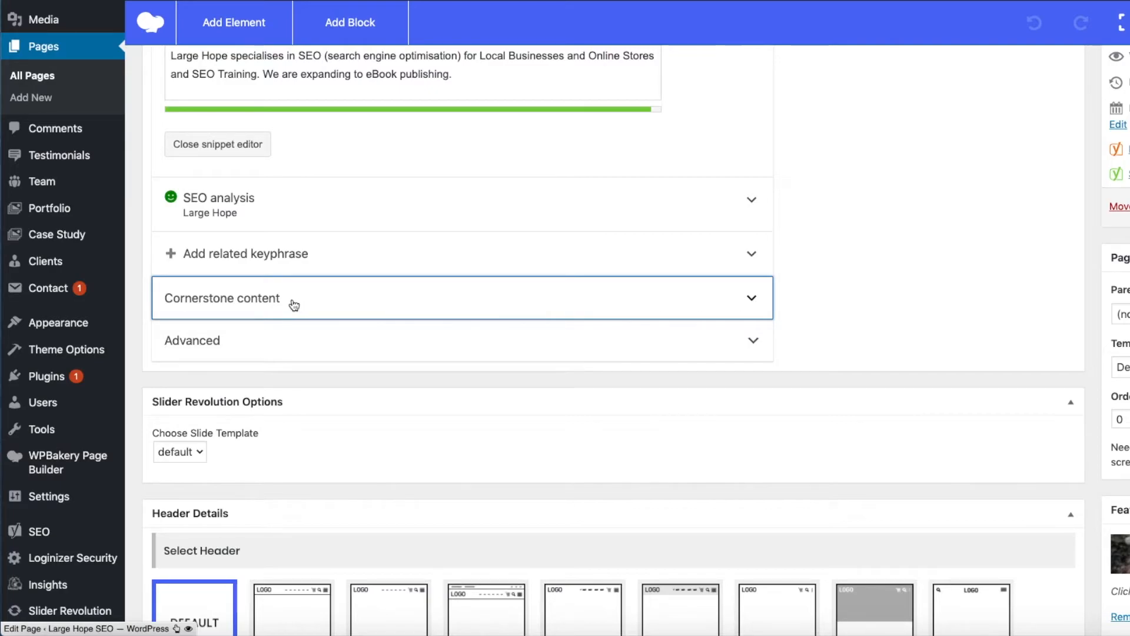
pyautogui.click(189, 297)
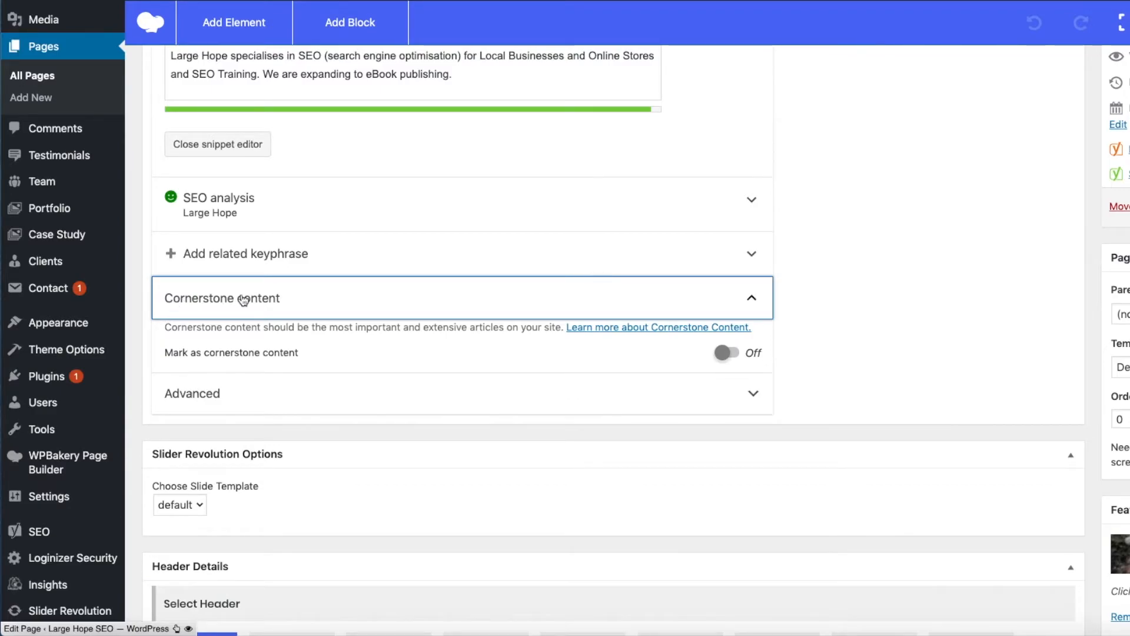
pyautogui.click(752, 297)
# - Expand the Advanced section and view the choices for allowing search engines to show this page, keeping the default
pyautogui.click(378, 347)
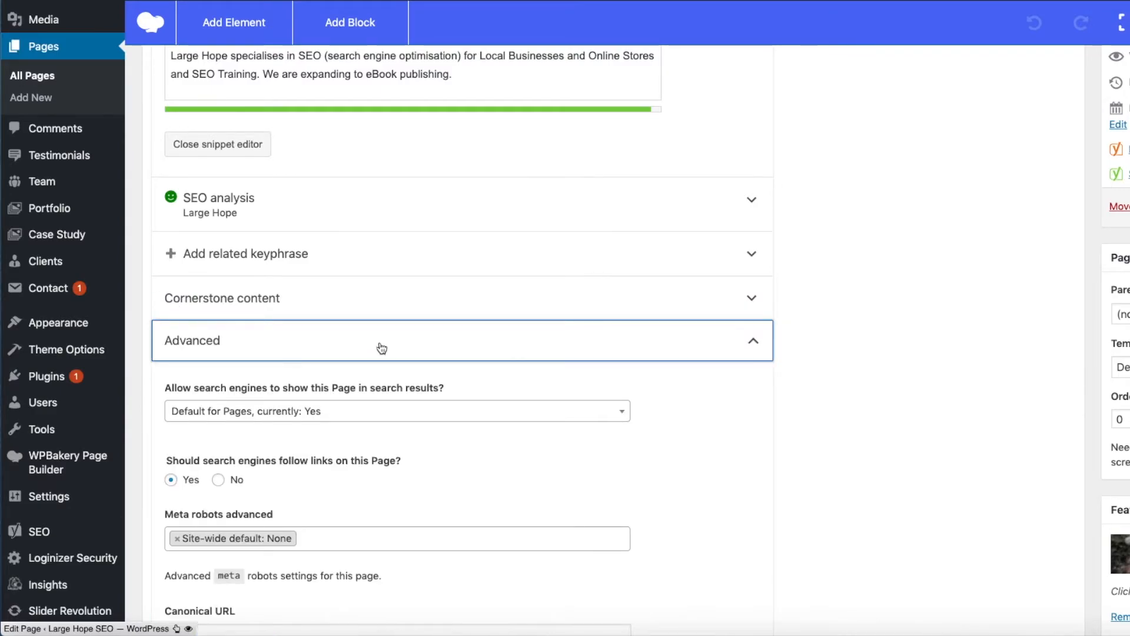
pyautogui.scroll(-2, 713, 430)
pyautogui.scroll(1, 713, 433)
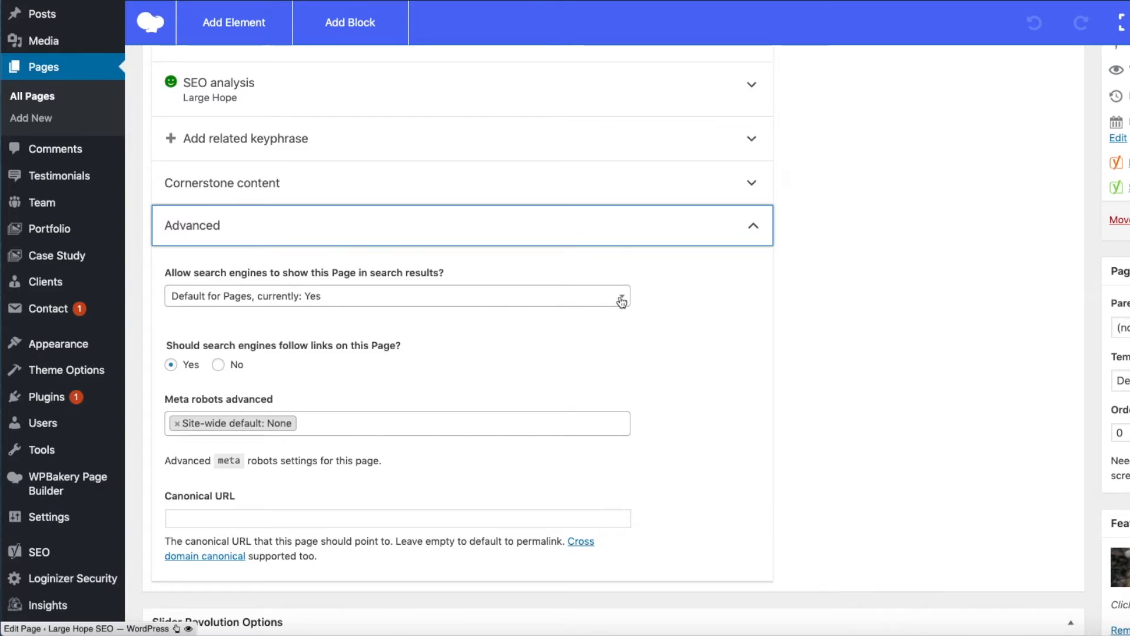
pyautogui.click(621, 300)
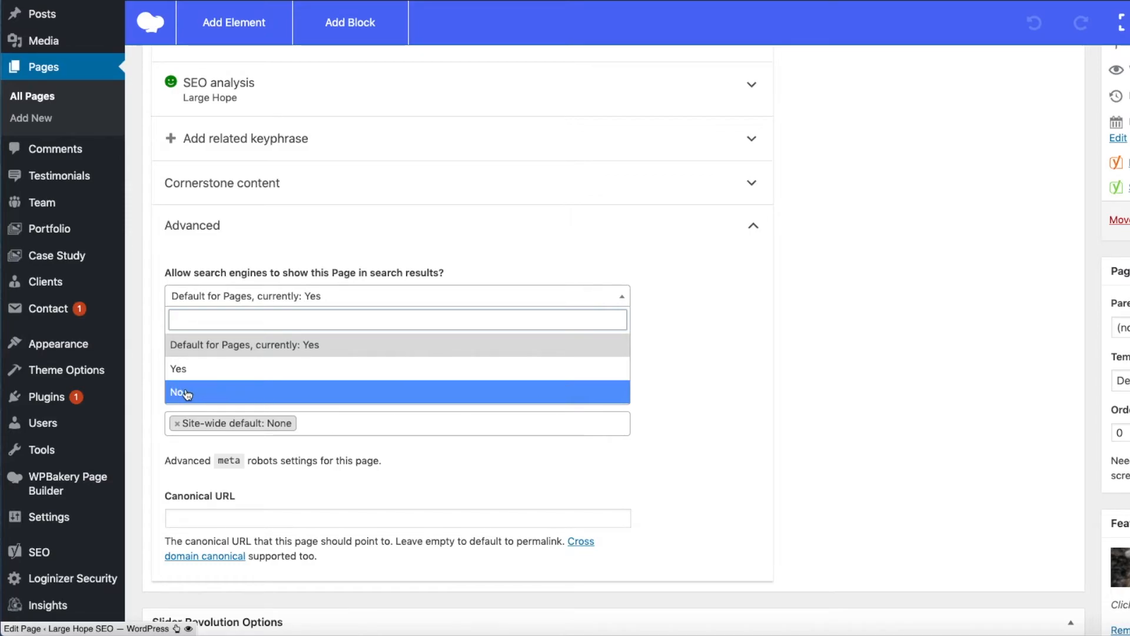
pyautogui.click(622, 295)
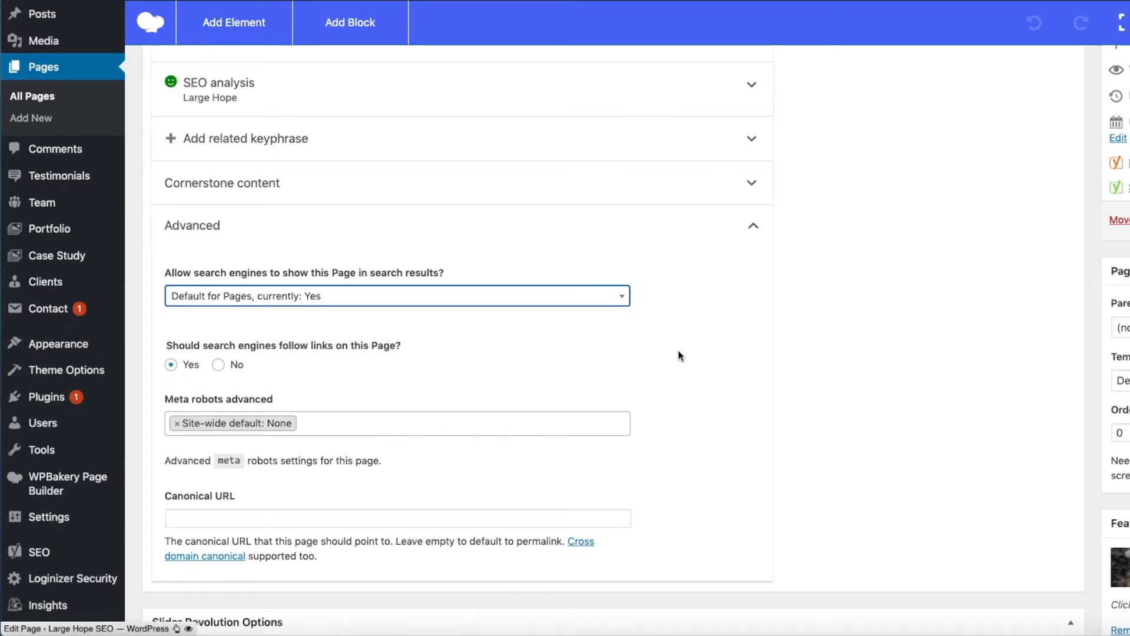
# - Look at the setting for following links on this page and show the Canonical URL field's saved suggestions
pyautogui.scroll(-1, 678, 351)
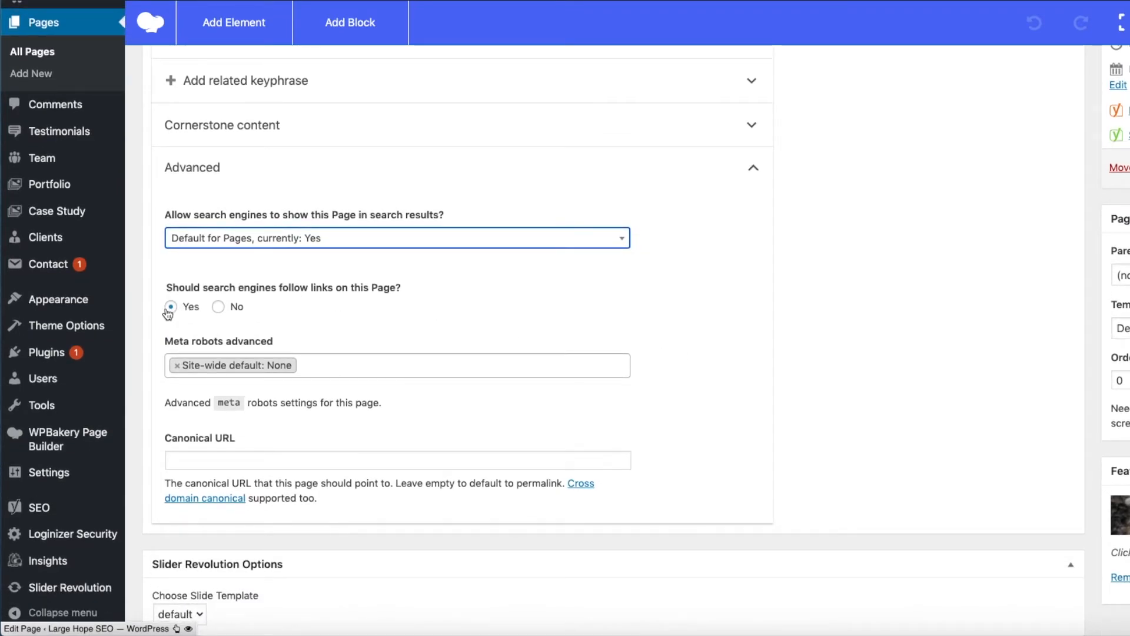
pyautogui.click(682, 469)
pyautogui.click(196, 458)
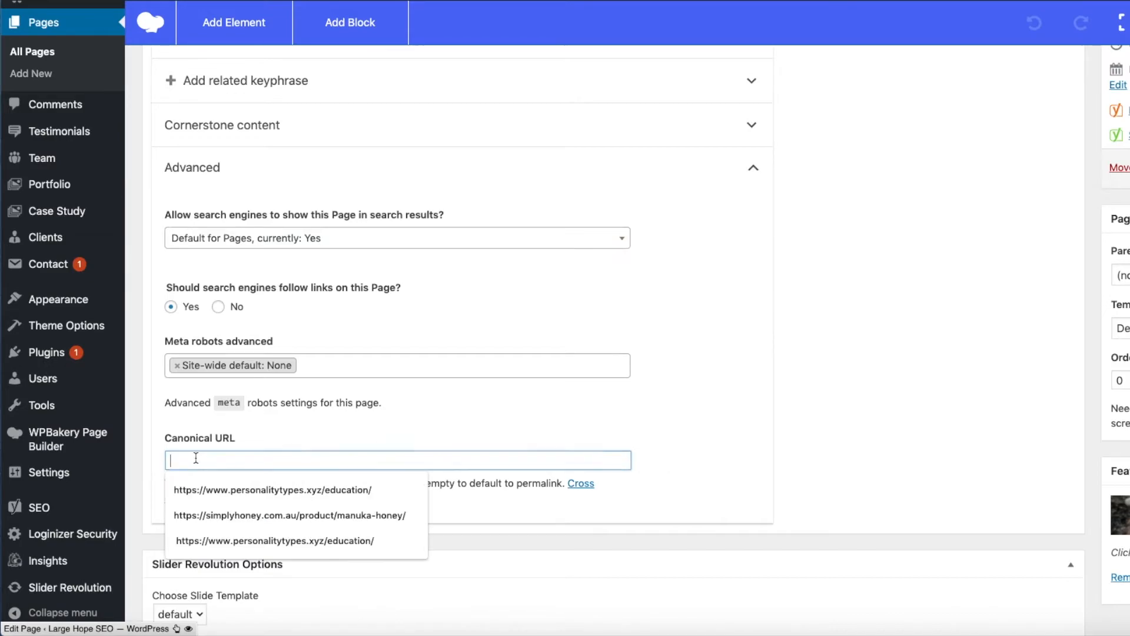
# - Compare the snippet editor's title, slug and description with the Canonical URL field, leaving that field empty
pyautogui.scroll(8, 549, 426)
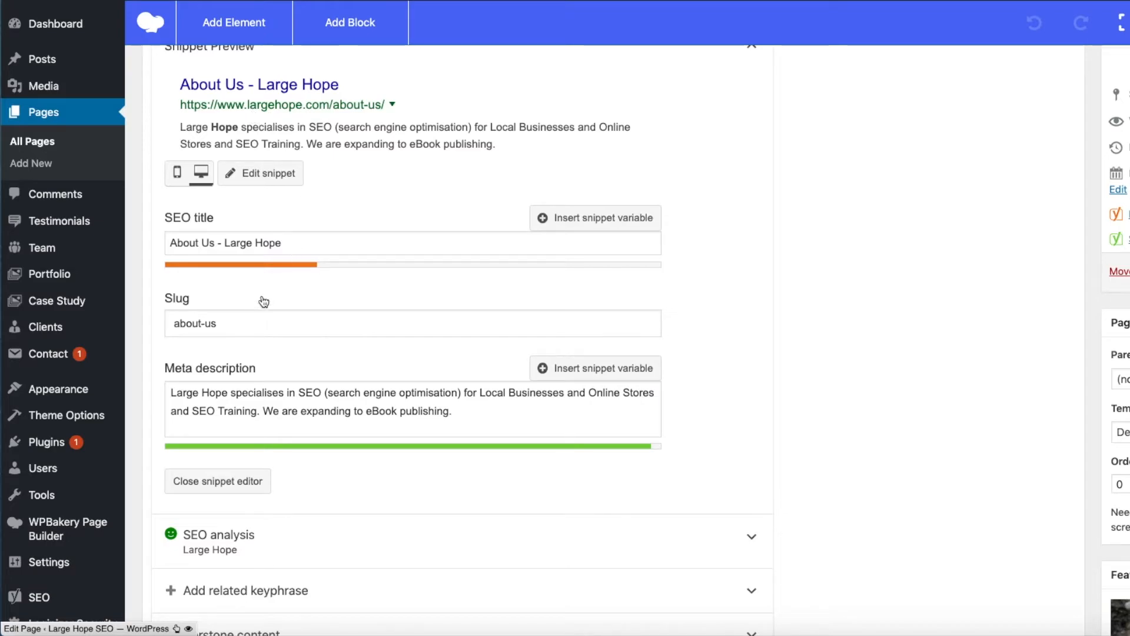
pyautogui.scroll(-10, 359, 348)
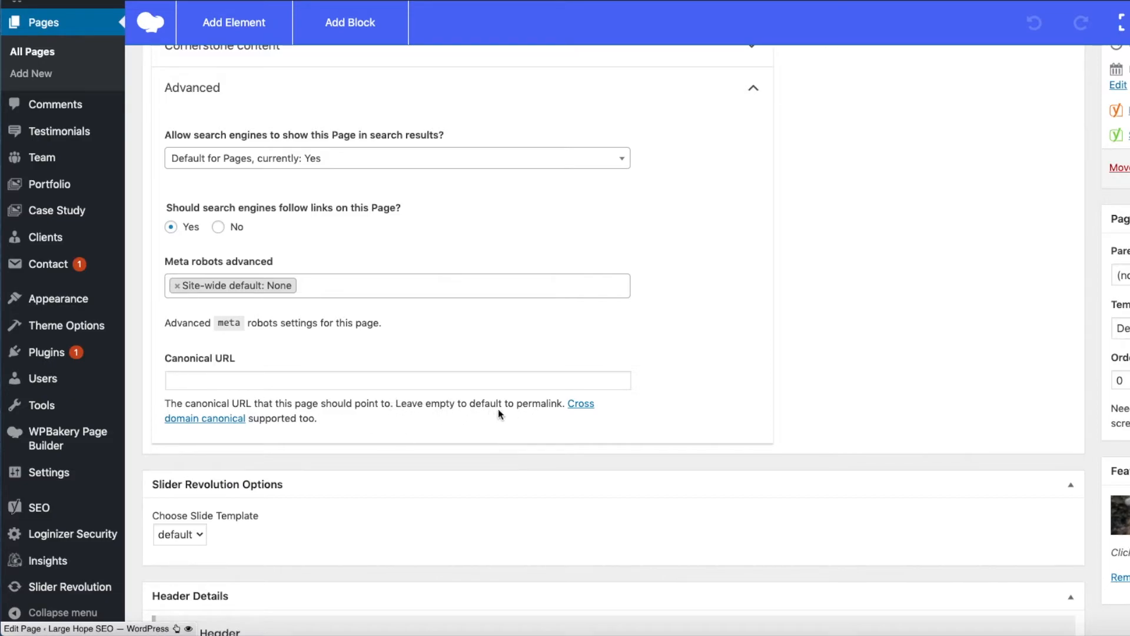
pyautogui.scroll(8, 497, 417)
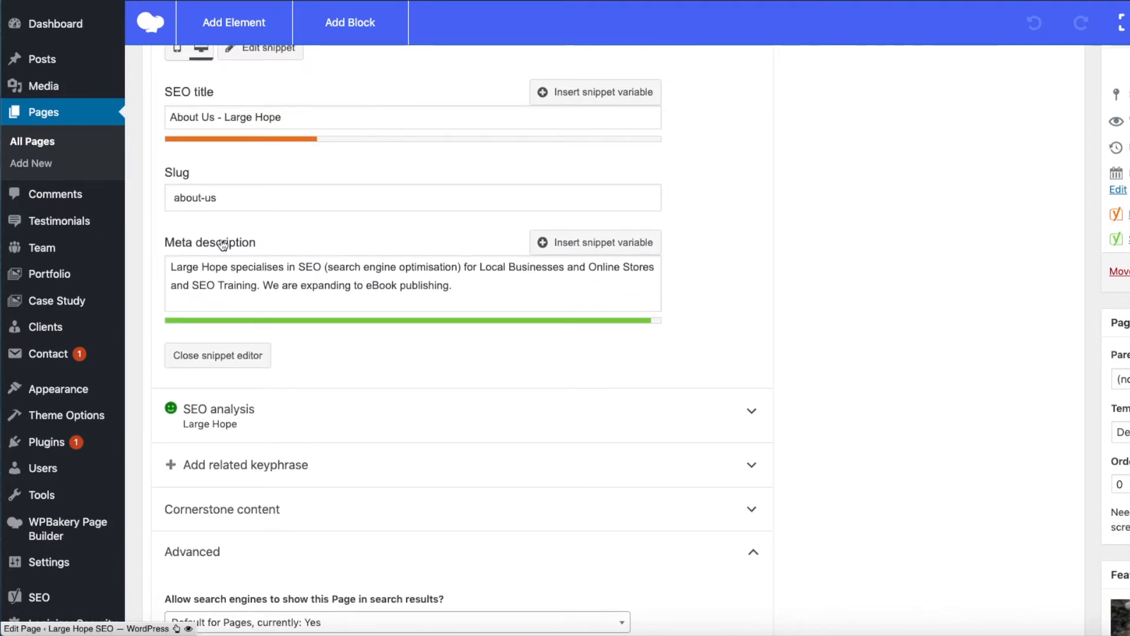
pyautogui.scroll(-8, 537, 439)
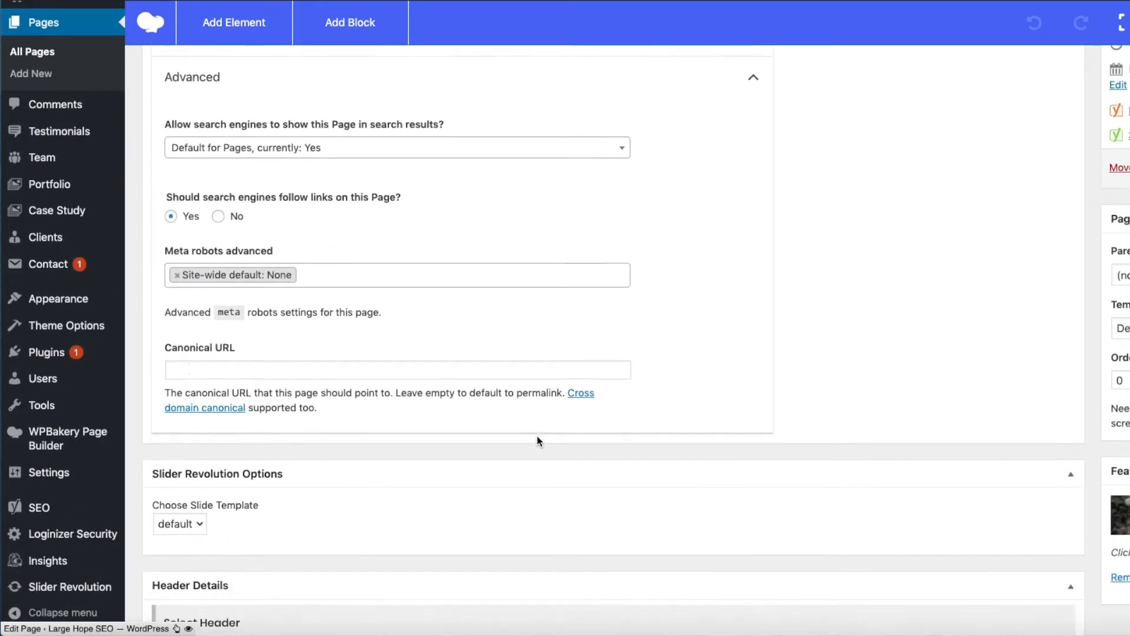
pyautogui.click(187, 364)
pyautogui.click(758, 385)
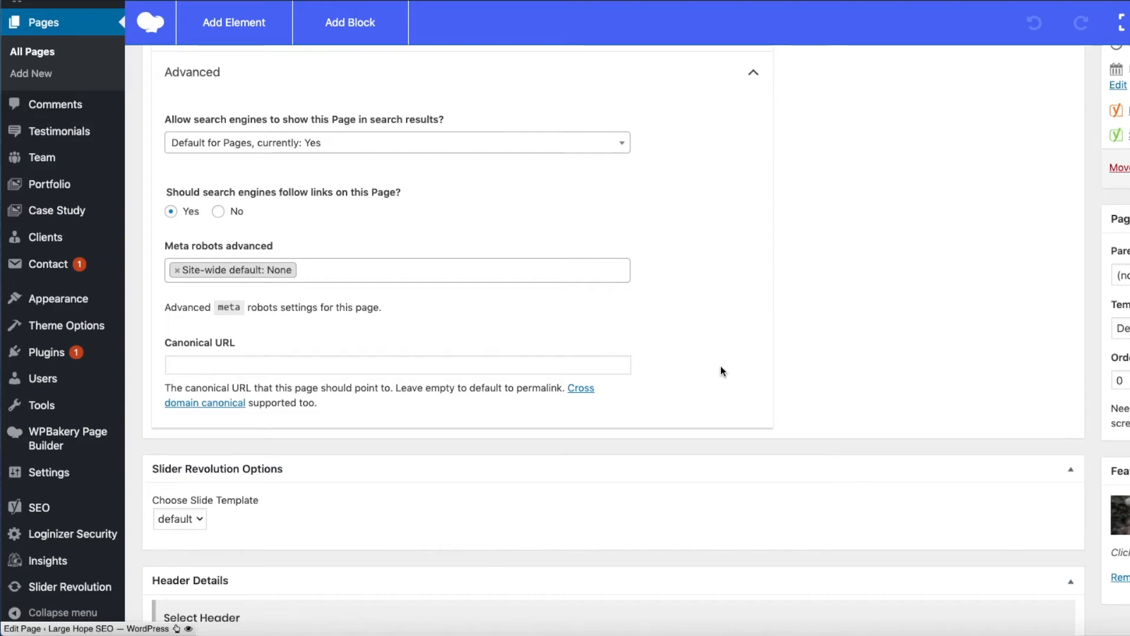
# - Point out the empty Canonical URL field and highlight the "about-us" slug in the snippet editor
pyautogui.scroll(2, 721, 371)
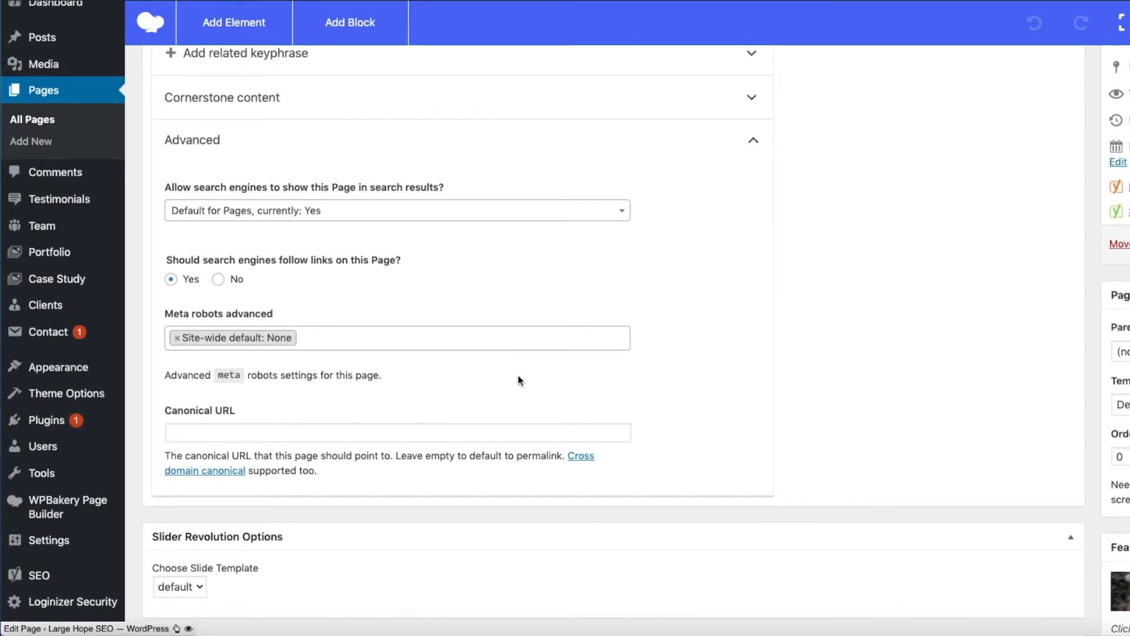
pyautogui.click(179, 432)
pyautogui.click(728, 376)
pyautogui.scroll(5, 728, 375)
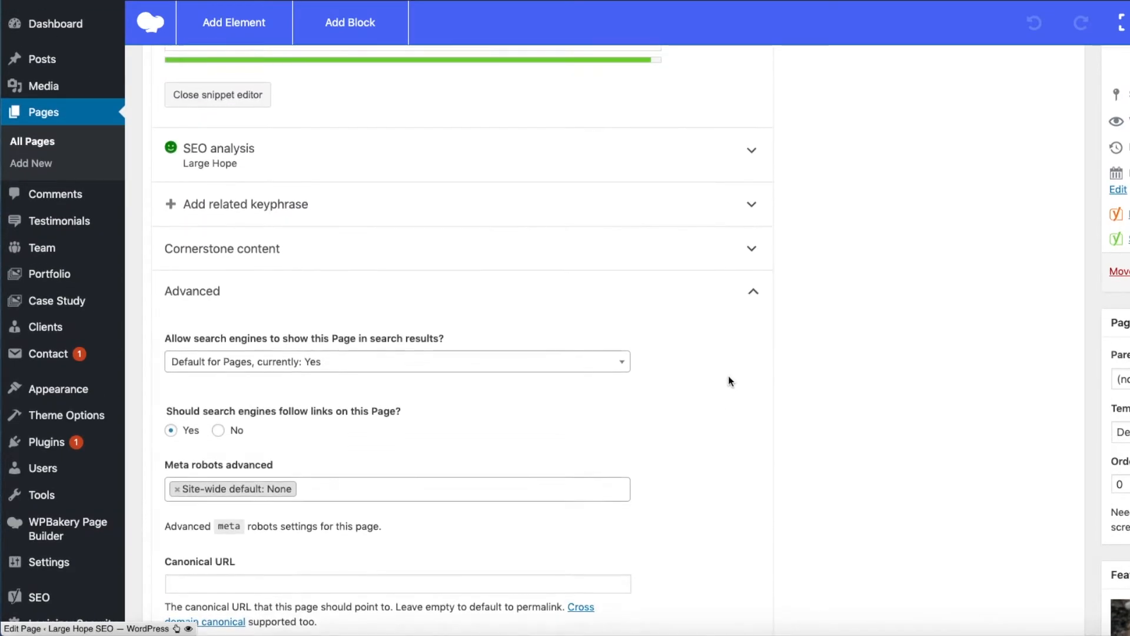
pyautogui.scroll(2, 730, 382)
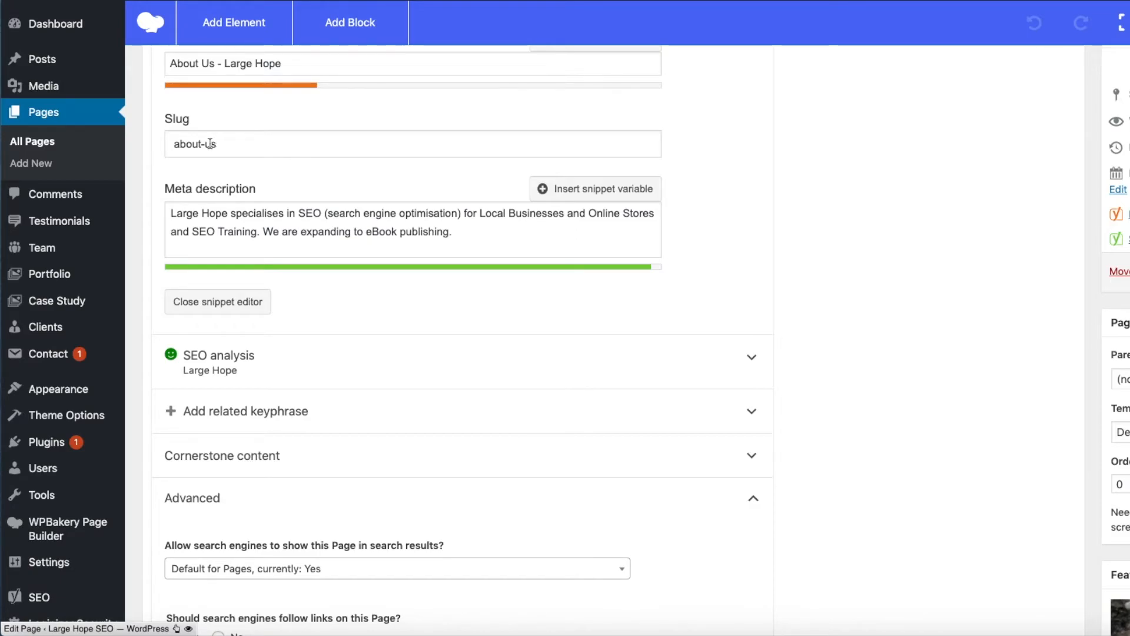
pyautogui.moveTo(216, 144); pyautogui.dragTo(172, 144)
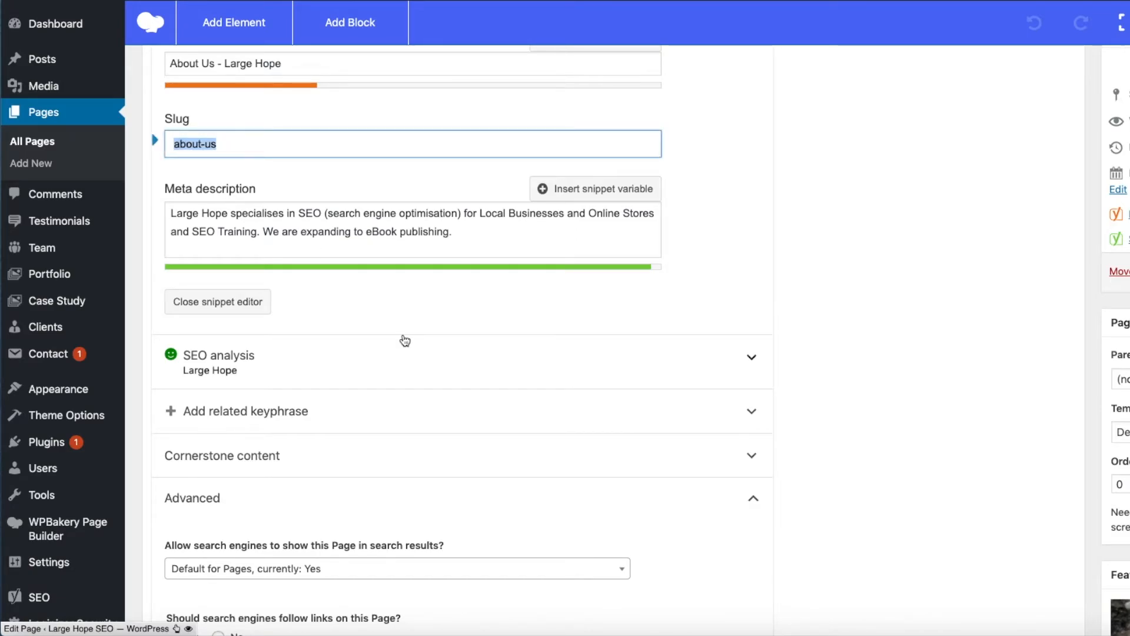
# - Return to the Advanced settings, show the Canonical URL suggestions without choosing one, and highlight the page's slug again
pyautogui.scroll(-5, 564, 410)
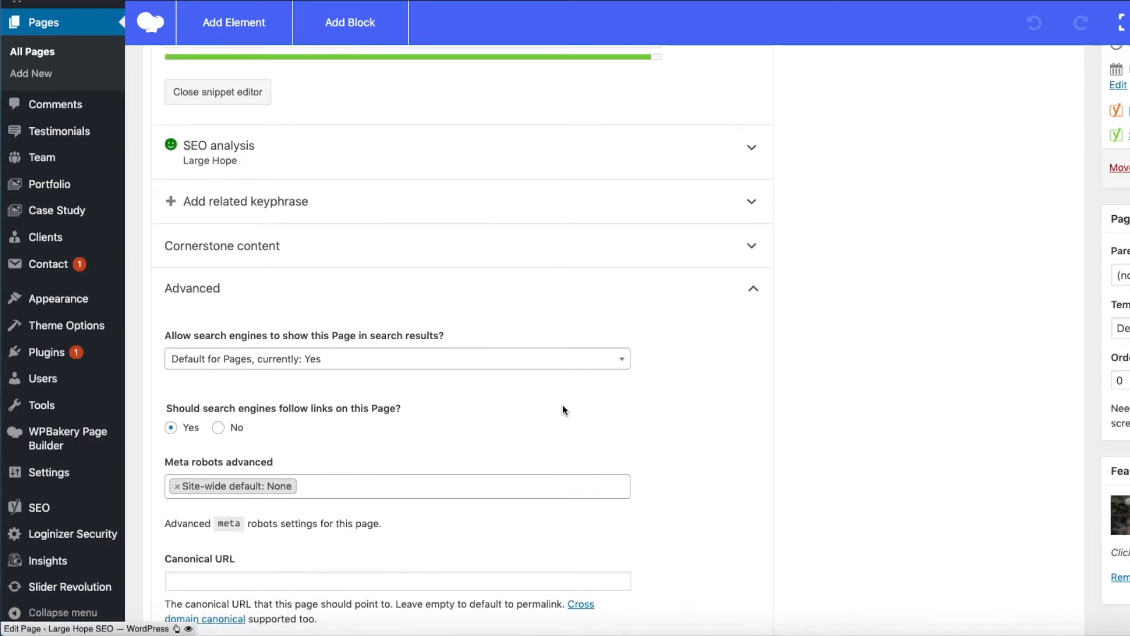
pyautogui.scroll(1, 563, 406)
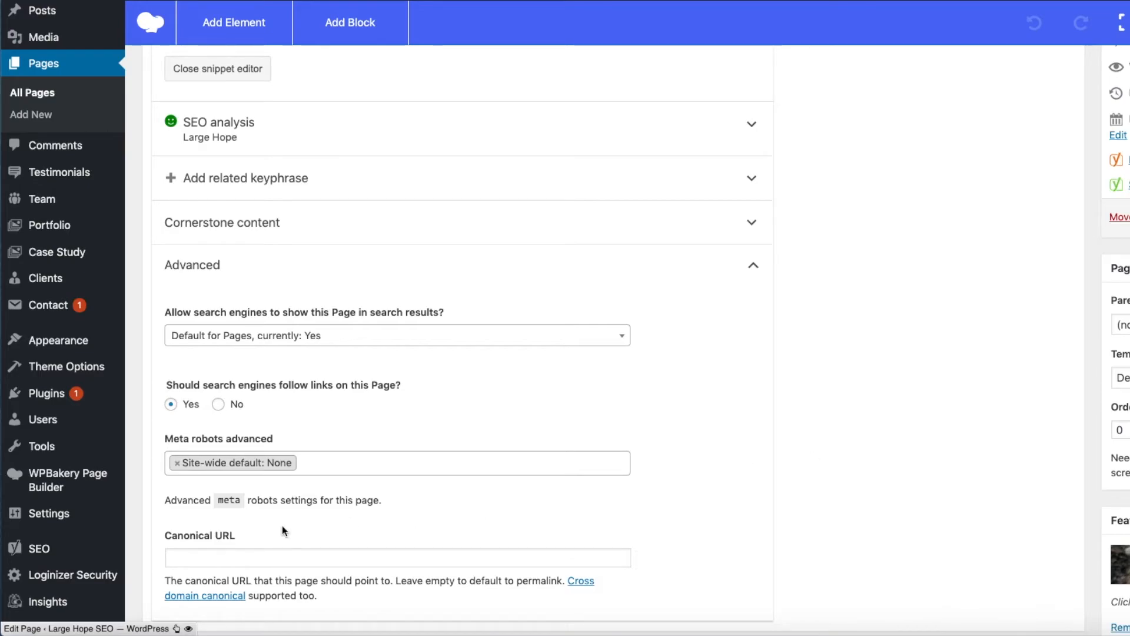
pyautogui.click(184, 556)
pyautogui.click(830, 492)
pyautogui.click(184, 558)
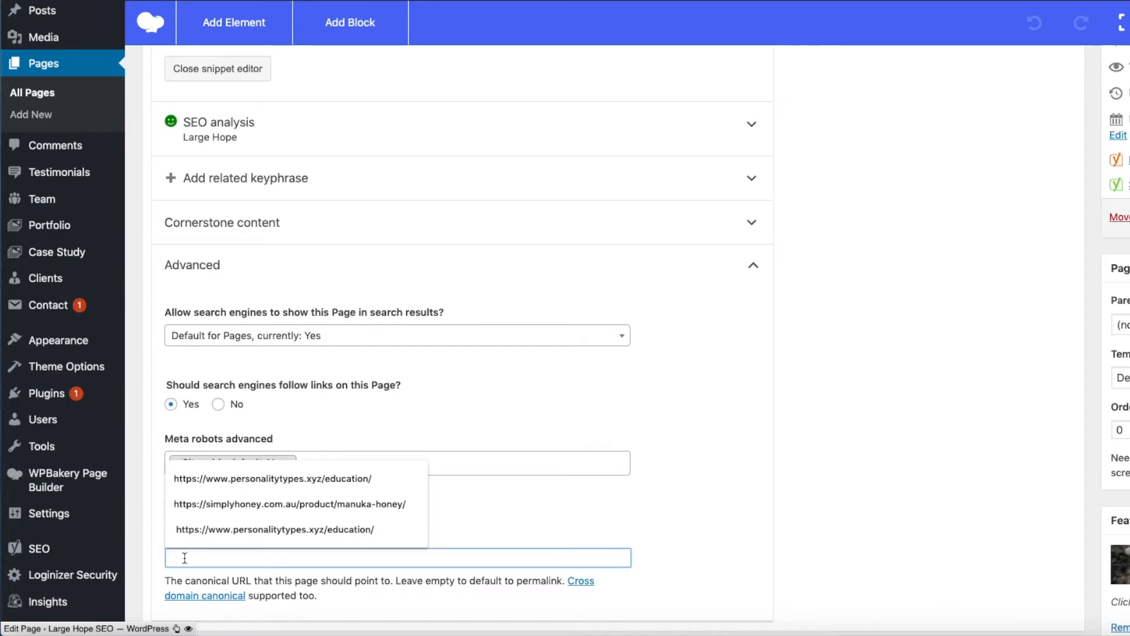
pyautogui.click(864, 500)
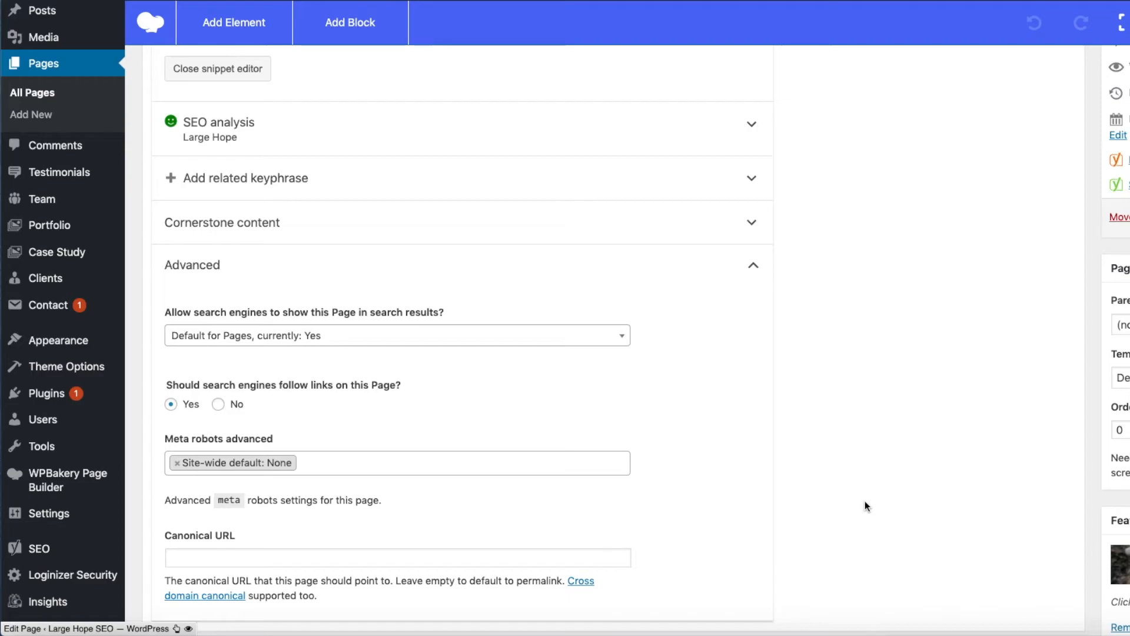
pyautogui.scroll(7, 645, 507)
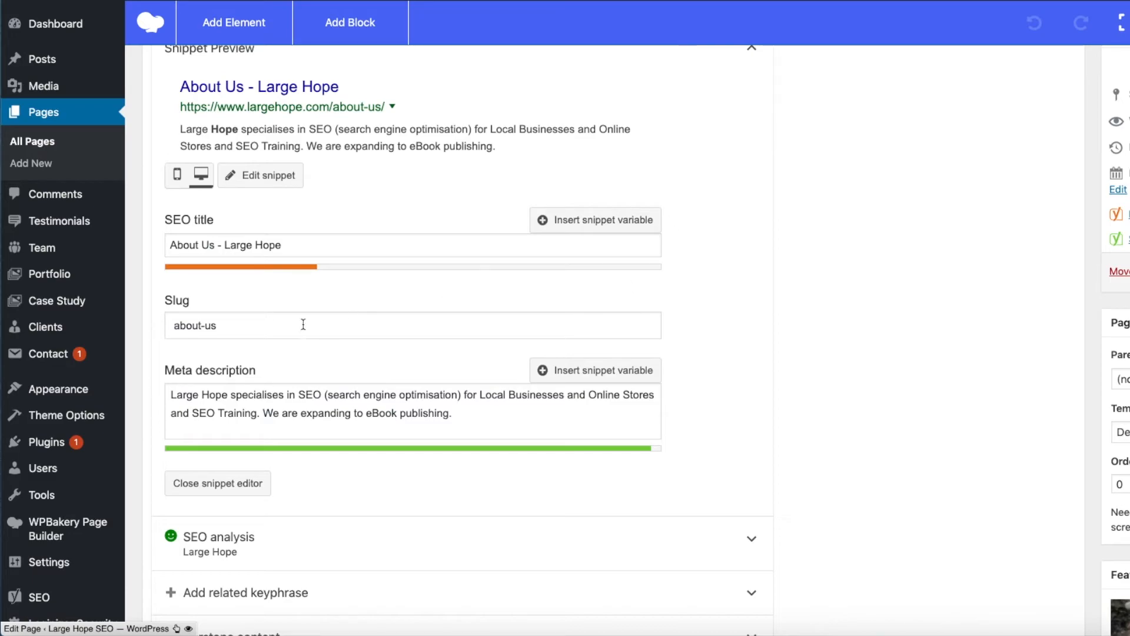
pyautogui.moveTo(236, 329); pyautogui.dragTo(171, 325)
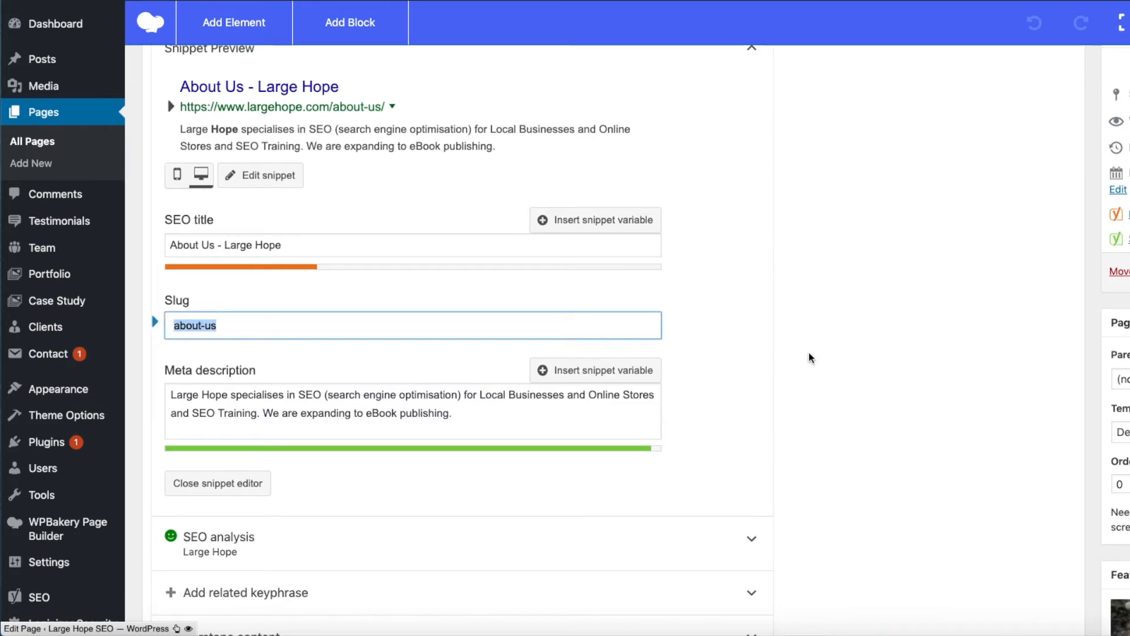
pyautogui.scroll(-1, 809, 357)
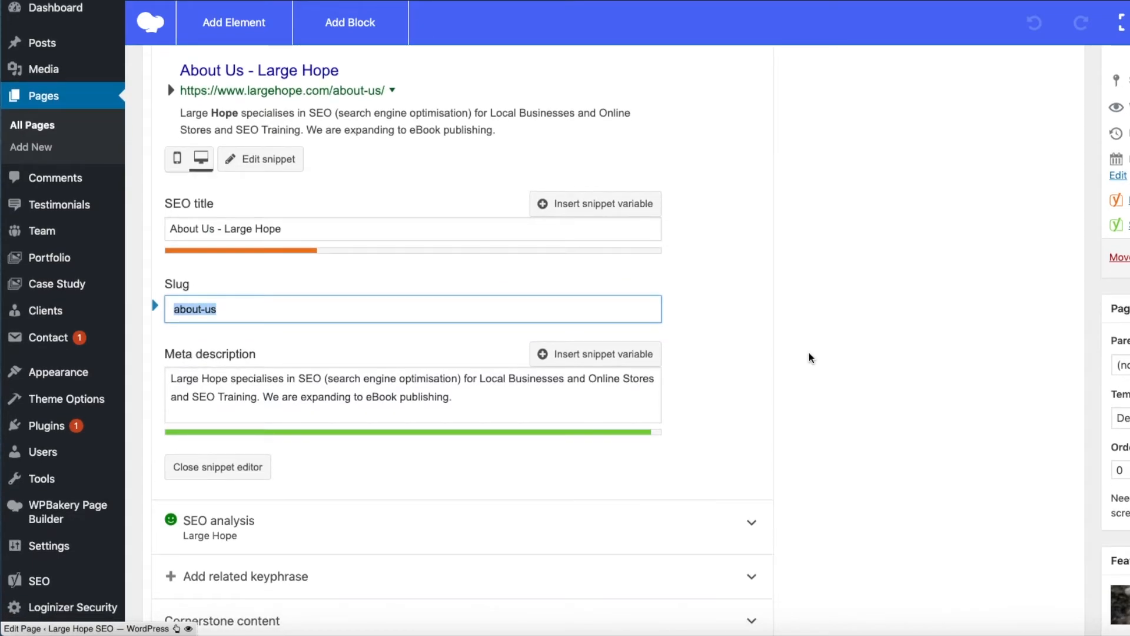
pyautogui.scroll(-4, 808, 353)
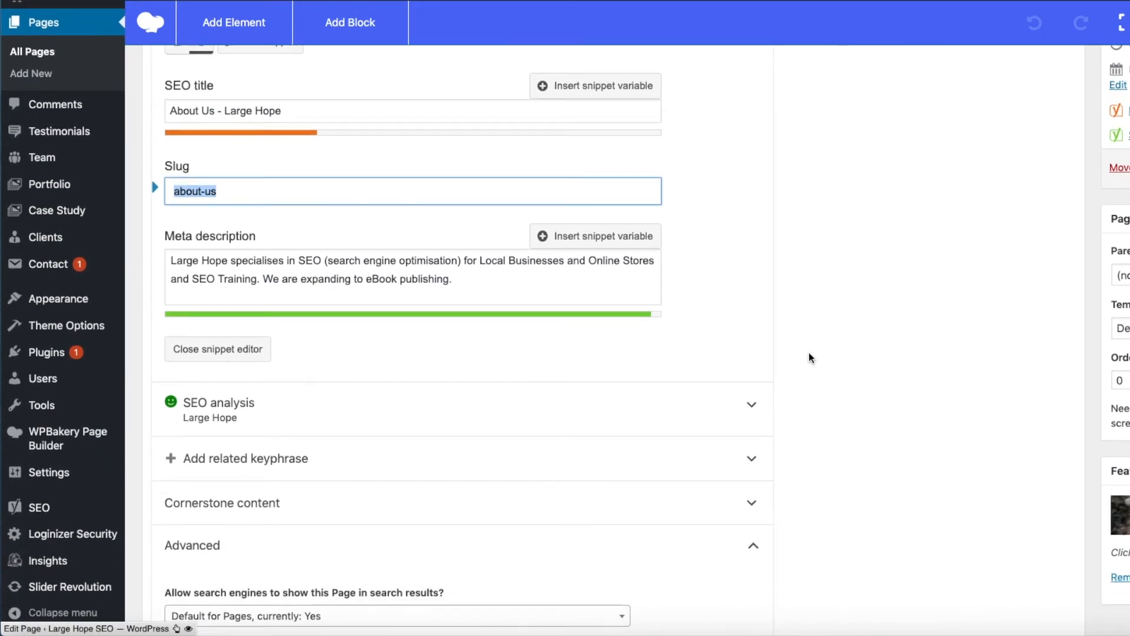
pyautogui.scroll(-6, 809, 358)
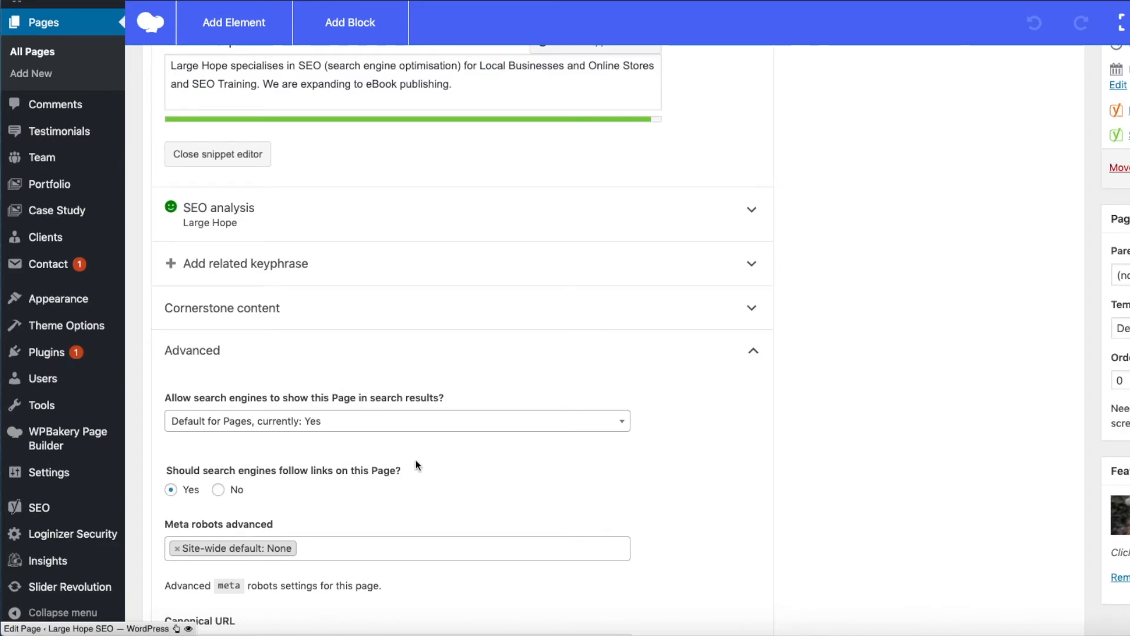
pyautogui.scroll(-7, 415, 461)
pyautogui.click(186, 402)
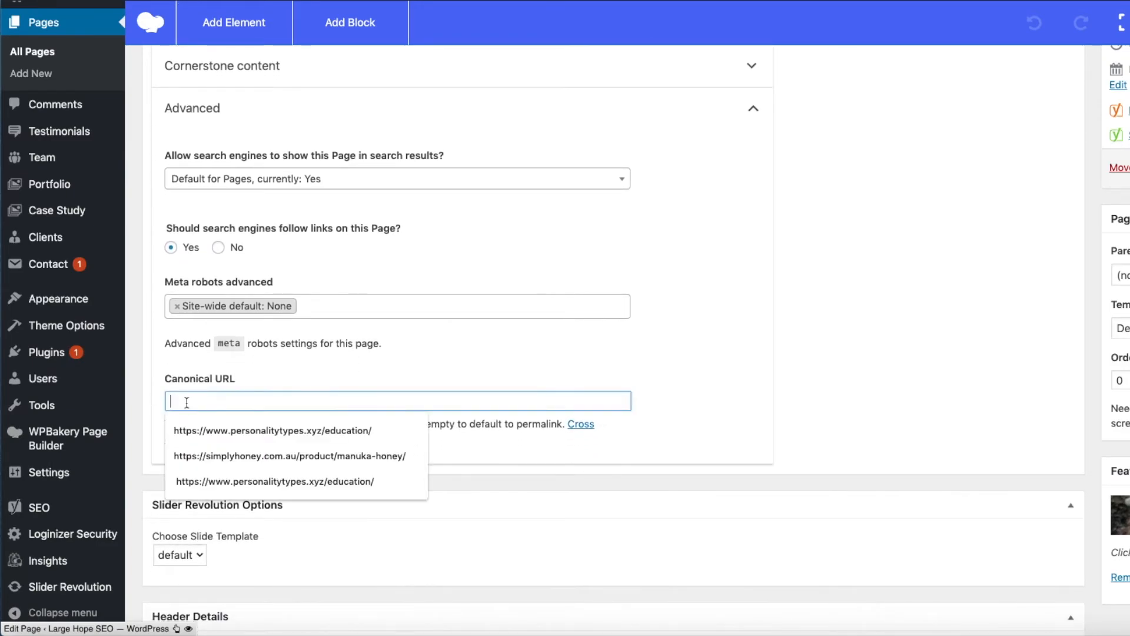
pyautogui.click(242, 430)
pyautogui.moveTo(402, 404); pyautogui.dragTo(340, 401)
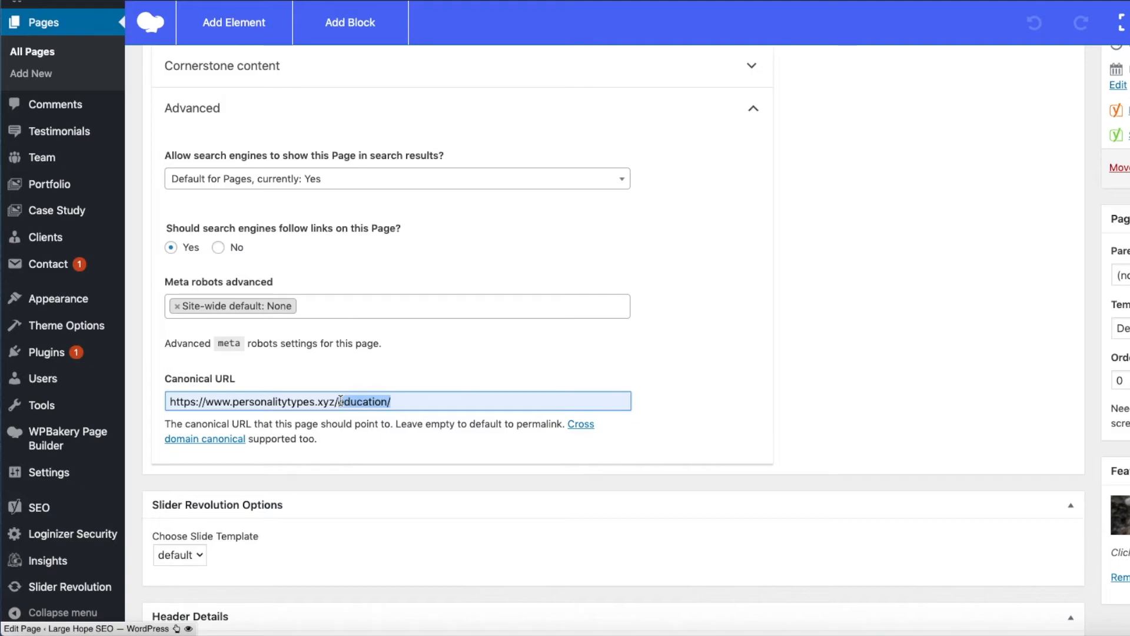
pyautogui.moveTo(408, 401); pyautogui.dragTo(161, 403)
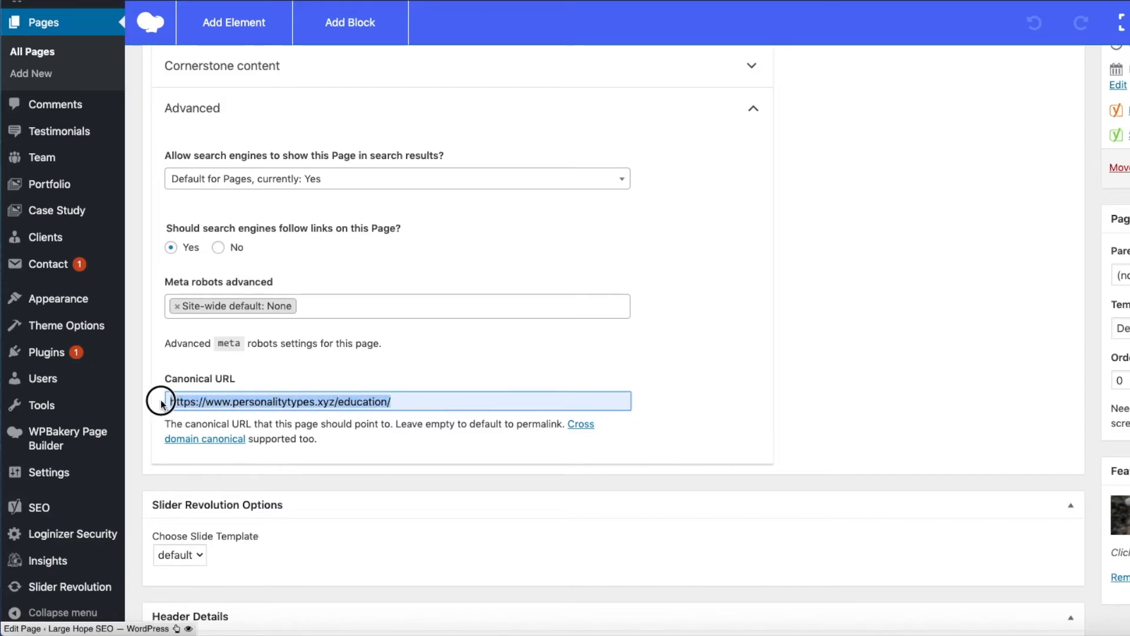
pyautogui.press('BackSpace')
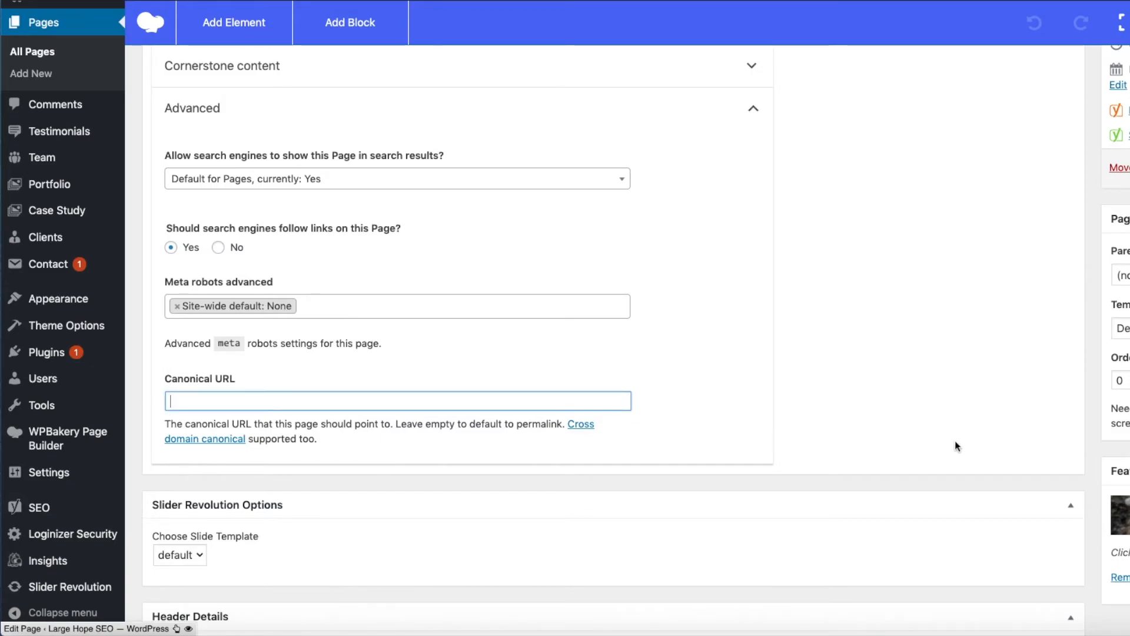
# - Review the page's readability analysis results and open the Yoast help article on using the readability analysis
pyautogui.scroll(1, 879, 422)
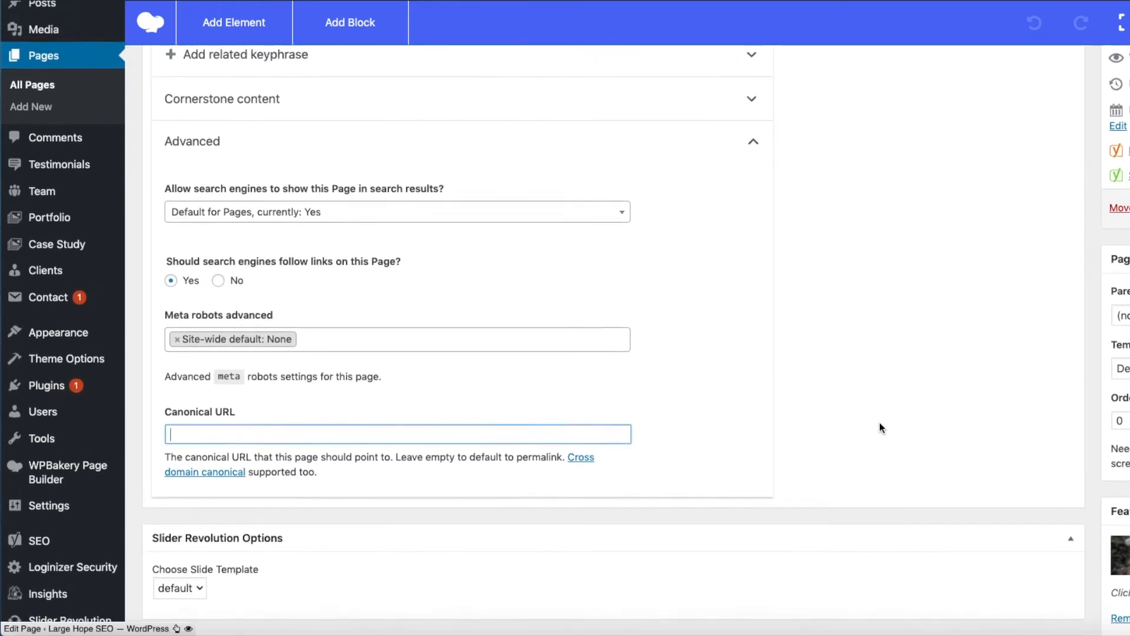
pyautogui.scroll(8, 880, 422)
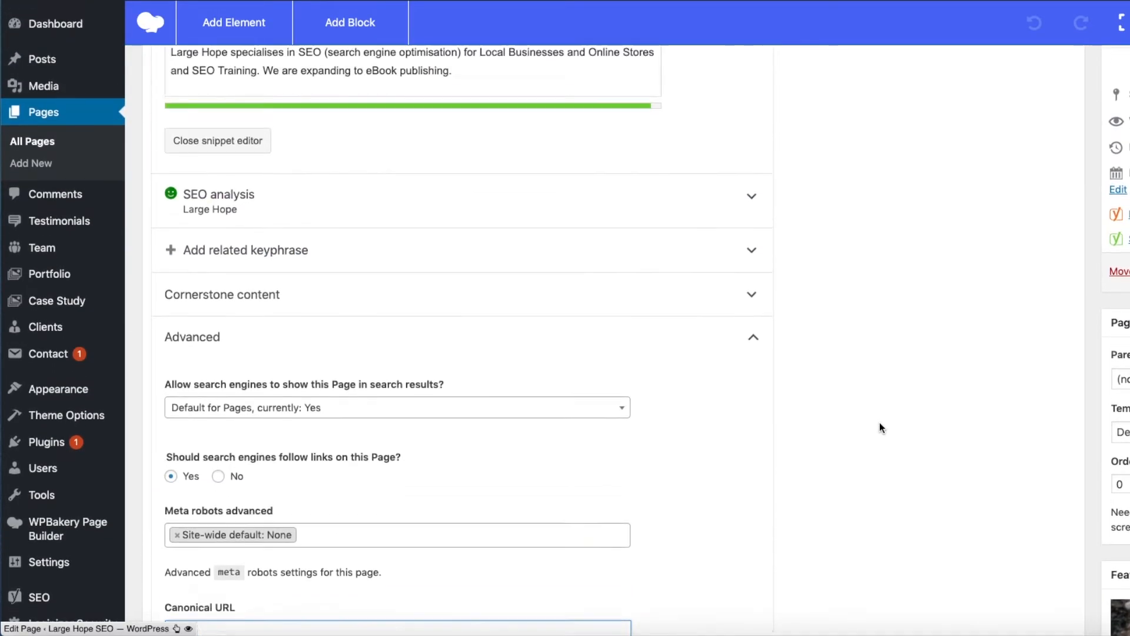
pyautogui.scroll(12, 879, 422)
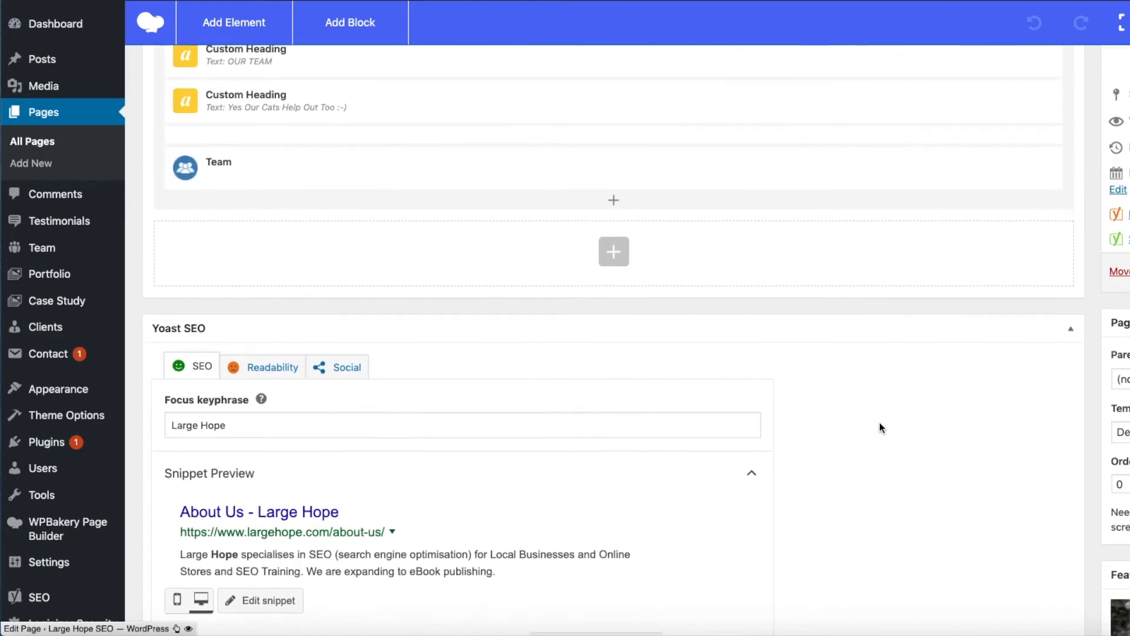
pyautogui.click(256, 380)
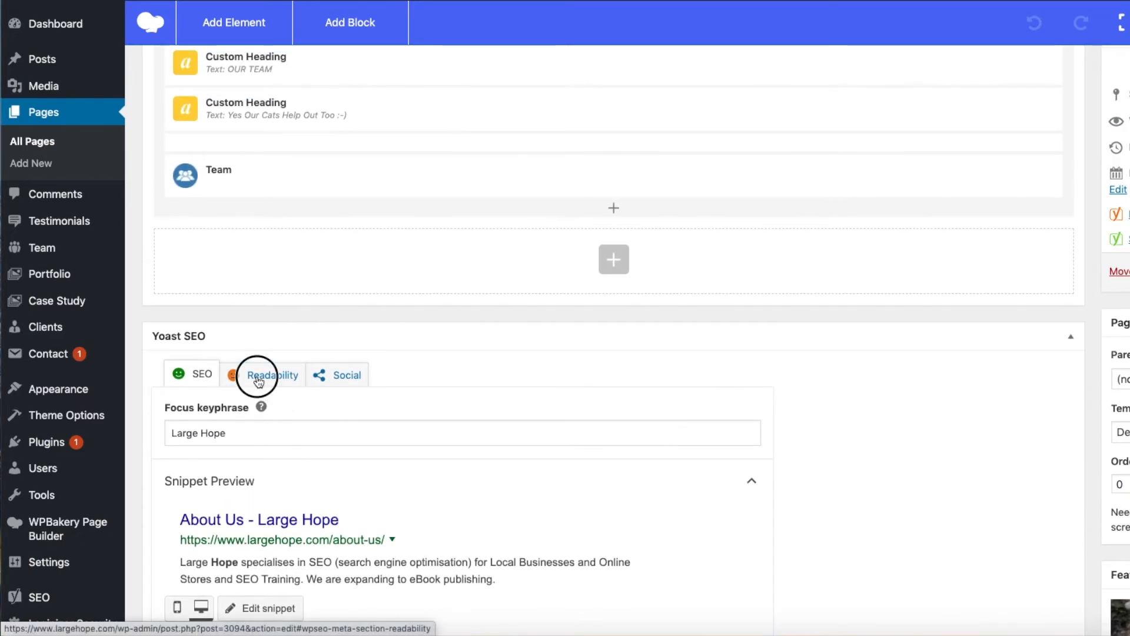
pyautogui.scroll(-3, 490, 405)
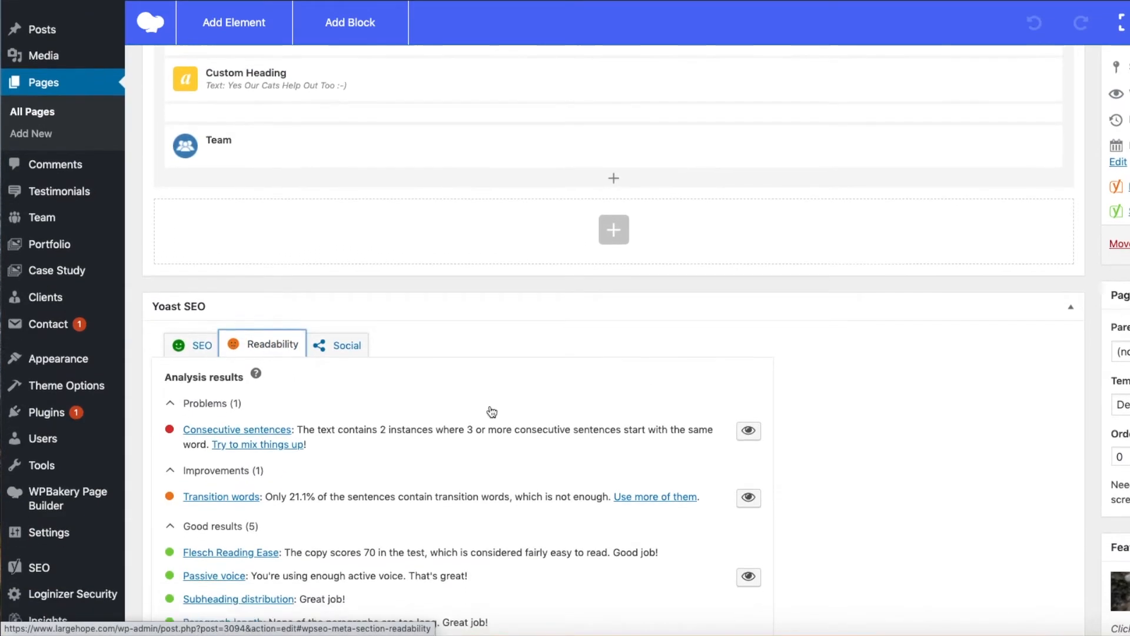
pyautogui.scroll(-3, 492, 411)
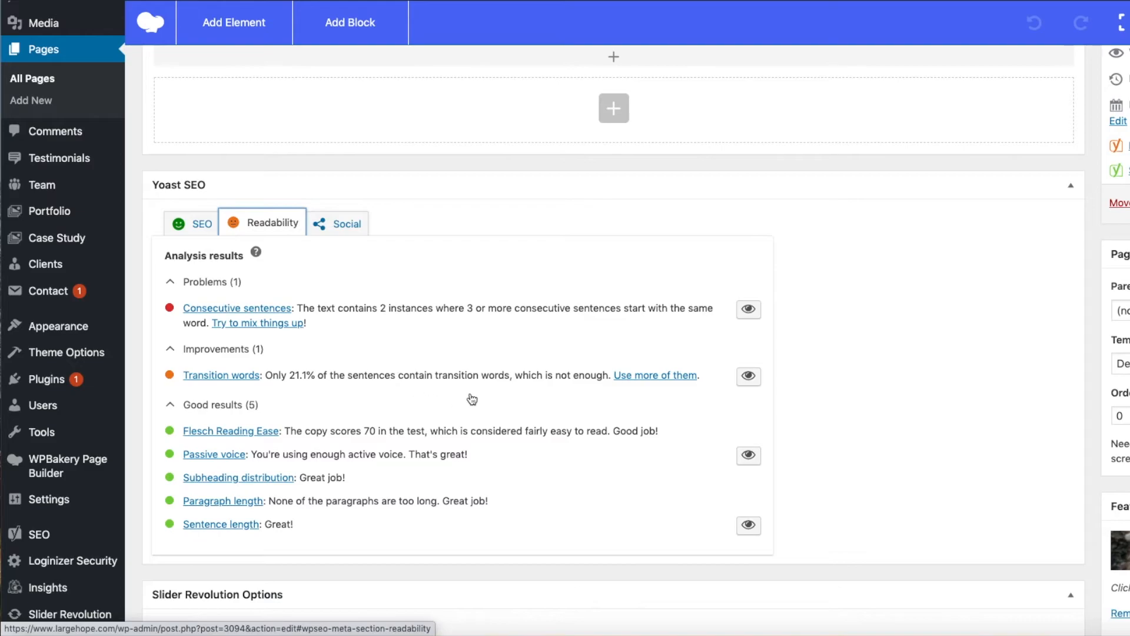
pyautogui.scroll(1, 332, 331)
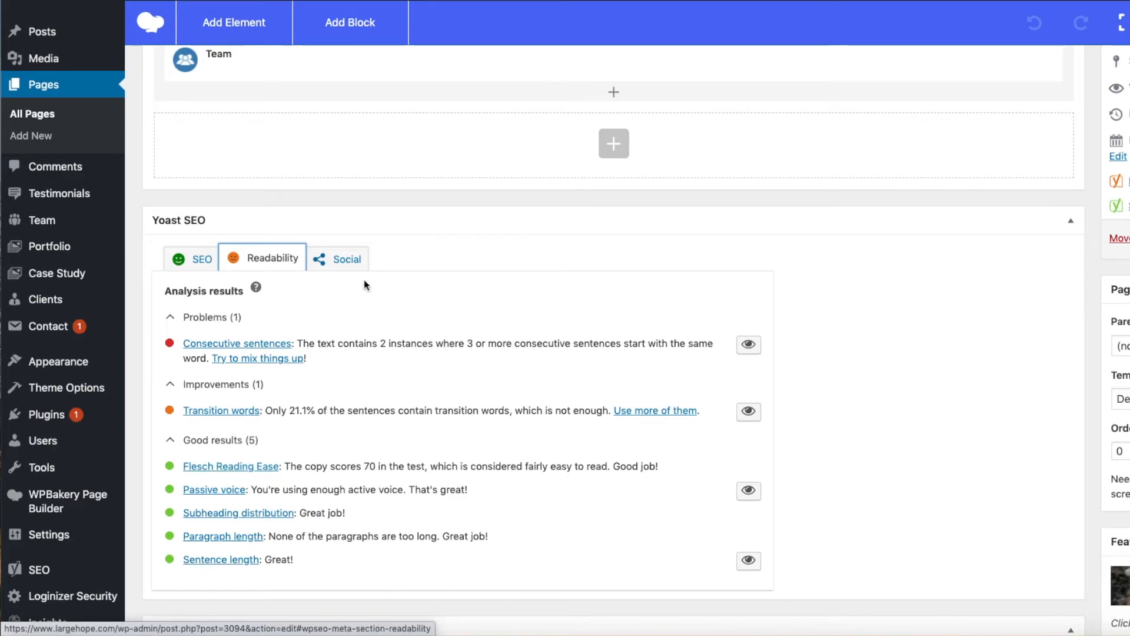
pyautogui.click(256, 289)
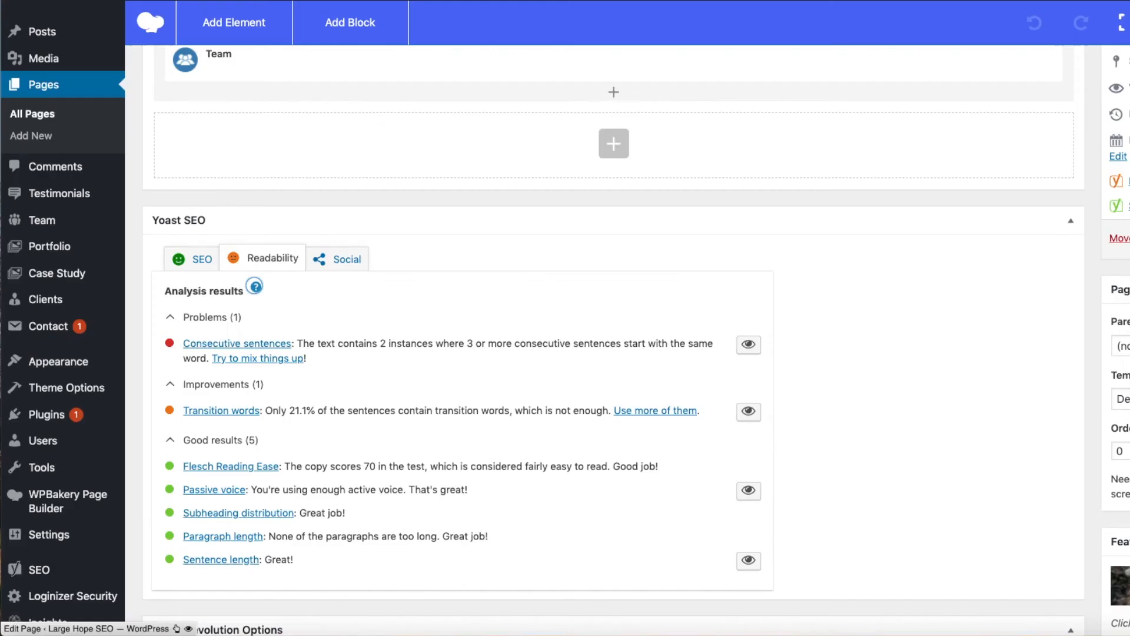
# - Return to the page editor, show the Social settings, and expand the Facebook and Twitter sections to examine their fields
pyautogui.click(336, 255)
pyautogui.scroll(-1, 360, 265)
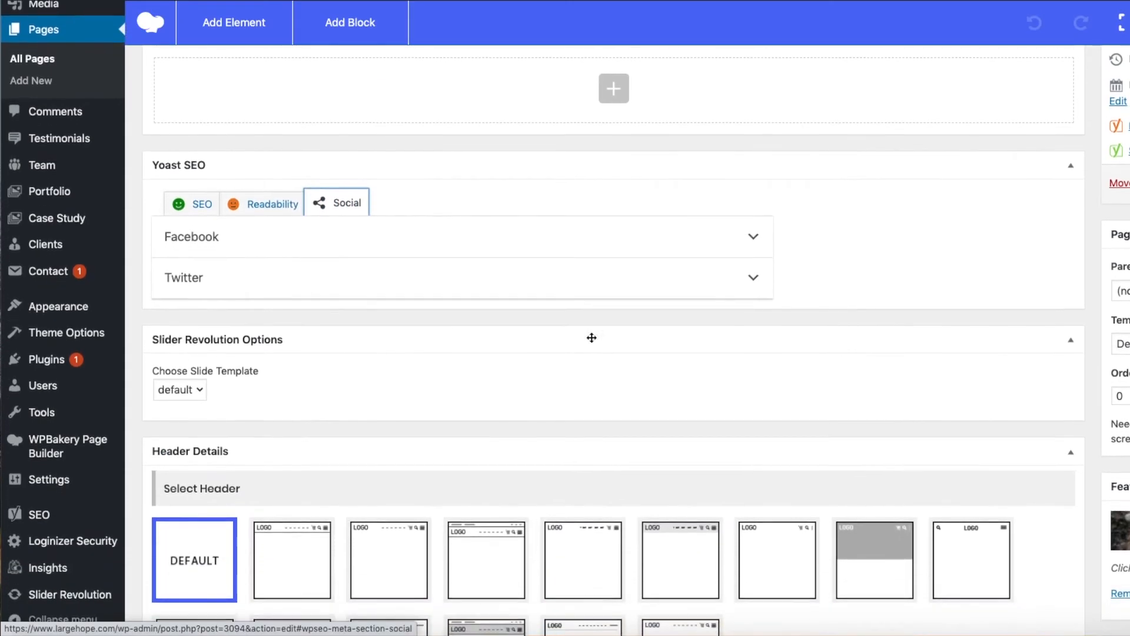
pyautogui.click(751, 236)
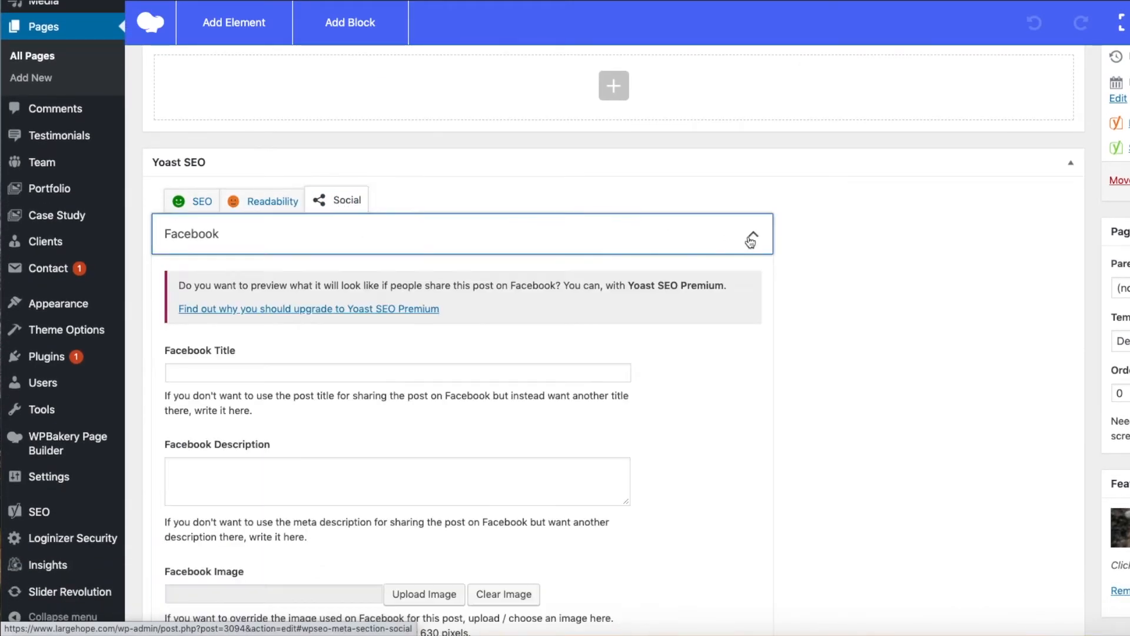
pyautogui.scroll(-5, 815, 383)
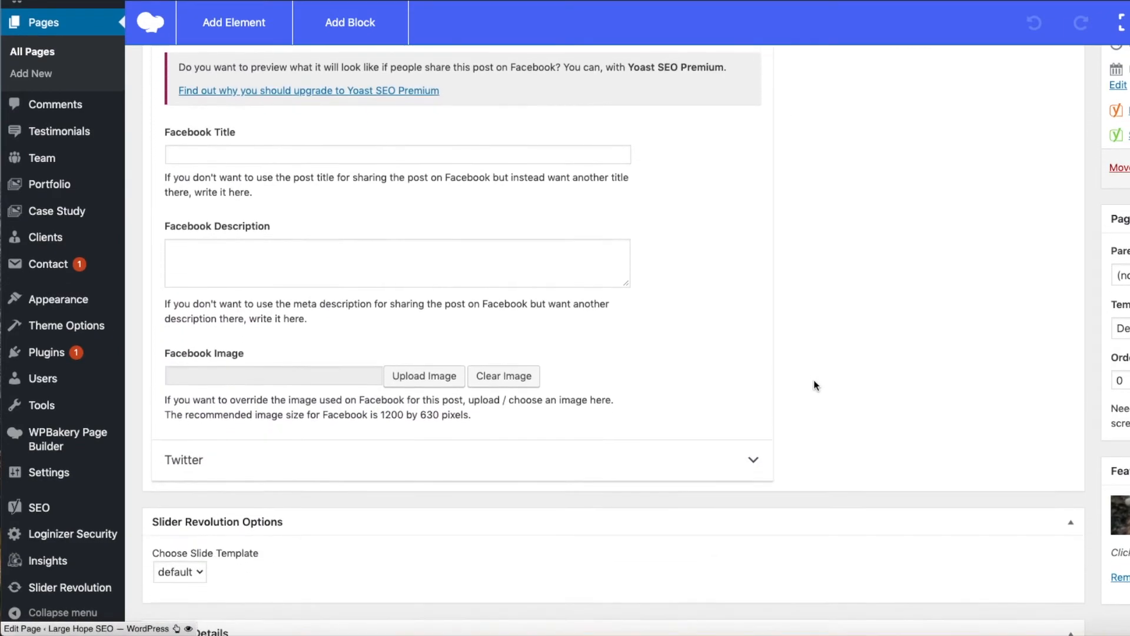
pyautogui.click(754, 418)
pyautogui.scroll(5, 856, 353)
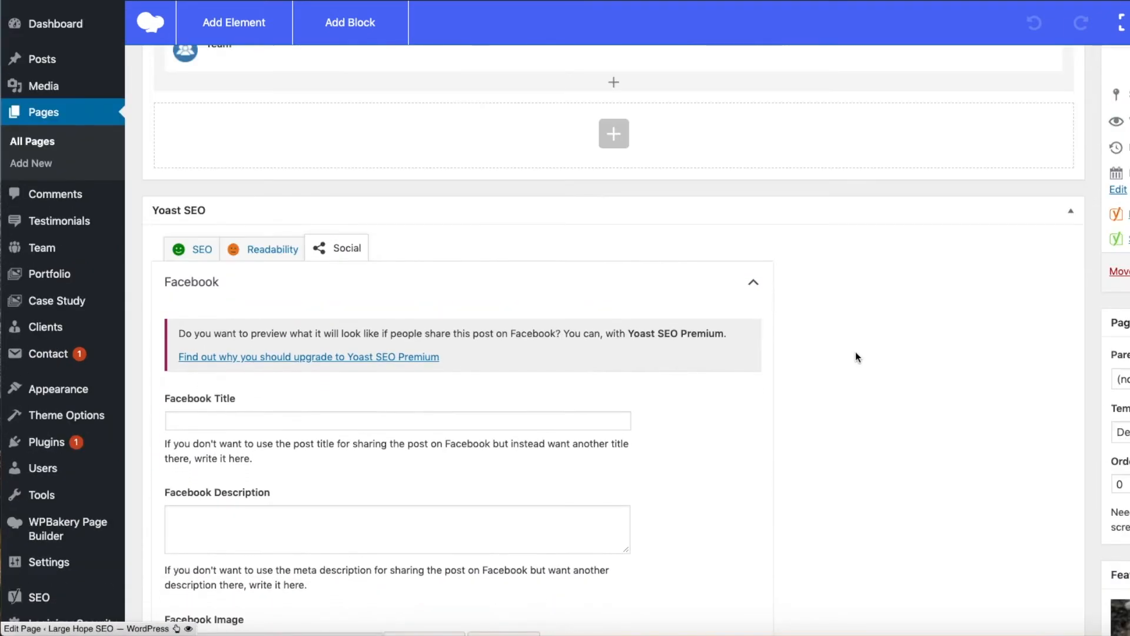
pyautogui.scroll(-3, 856, 353)
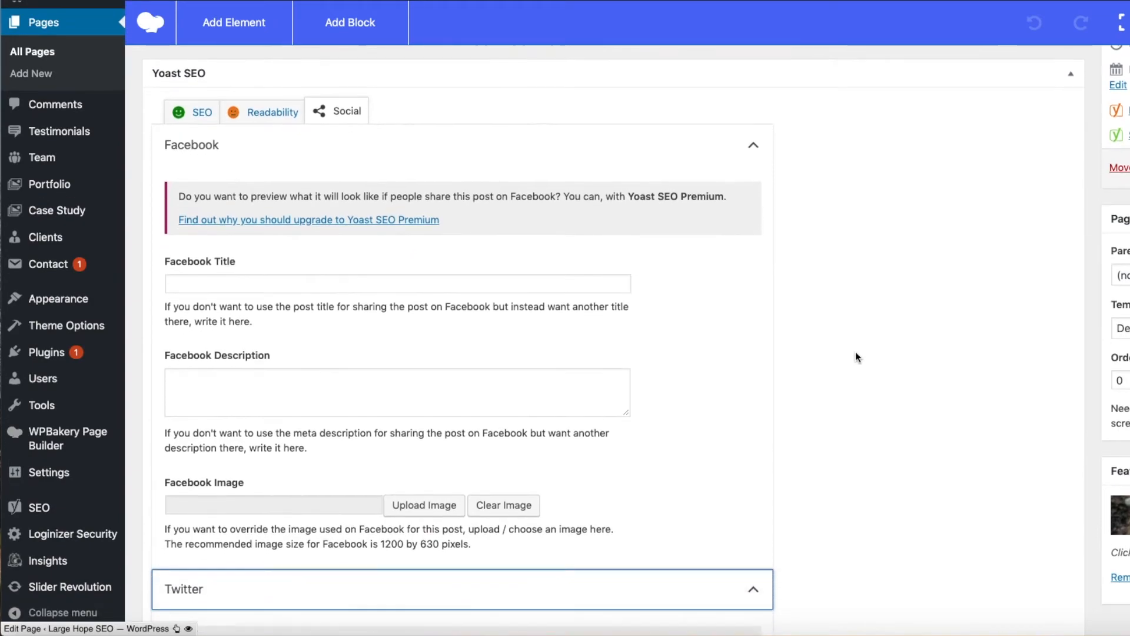
pyautogui.scroll(1, 855, 352)
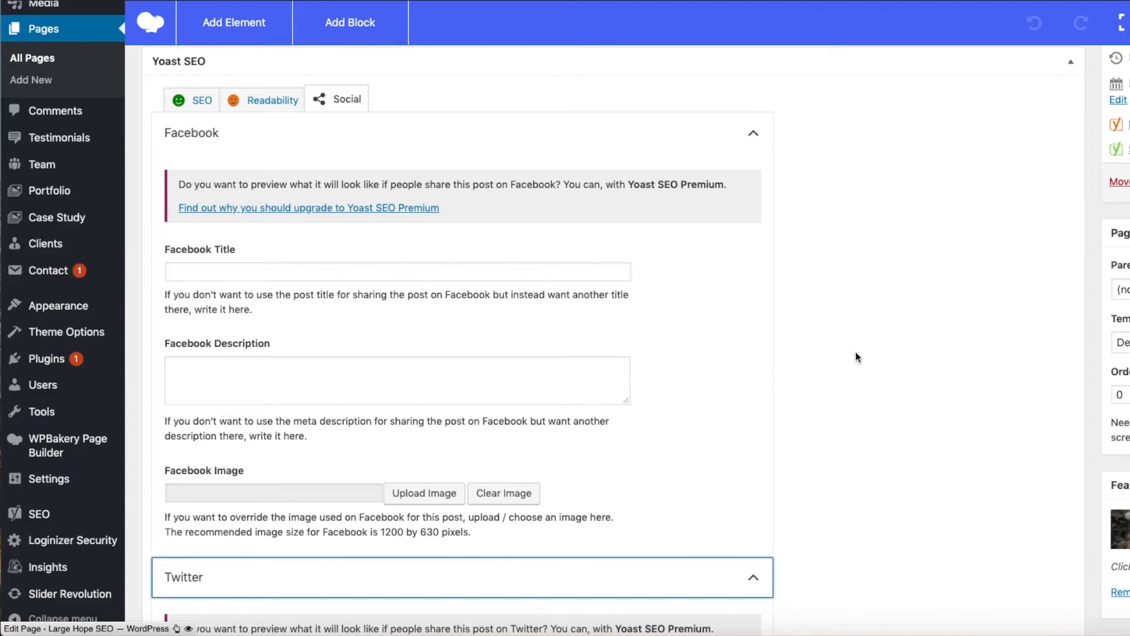
# - Go back to the SEO settings and highlight the SEO title and the meta description in the snippet editor
pyautogui.click(191, 105)
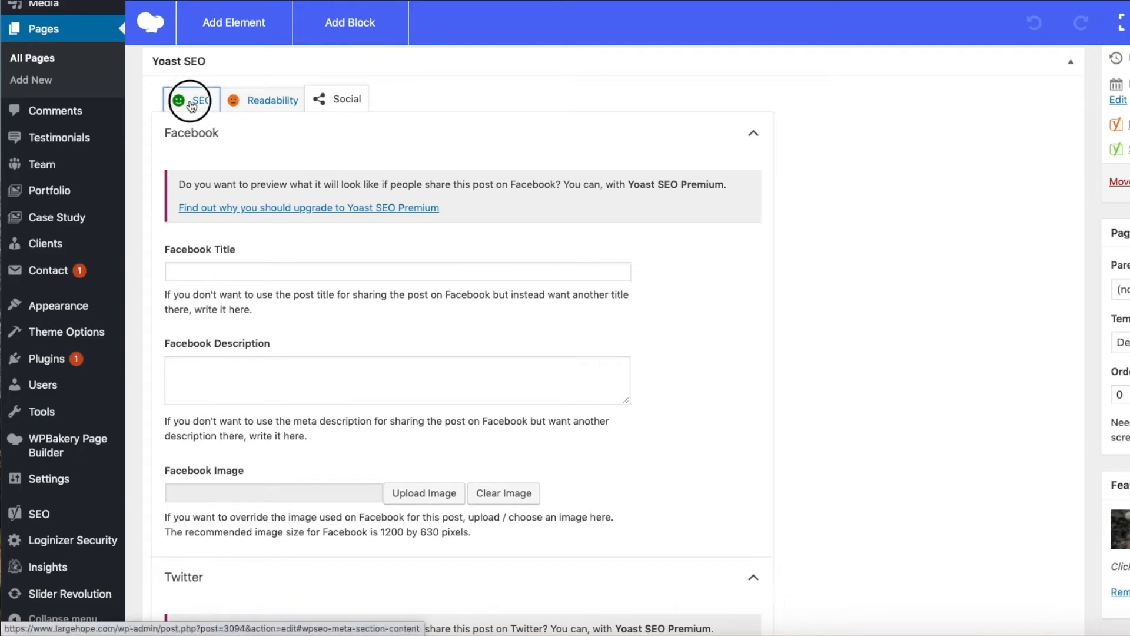
pyautogui.moveTo(293, 404); pyautogui.dragTo(167, 403)
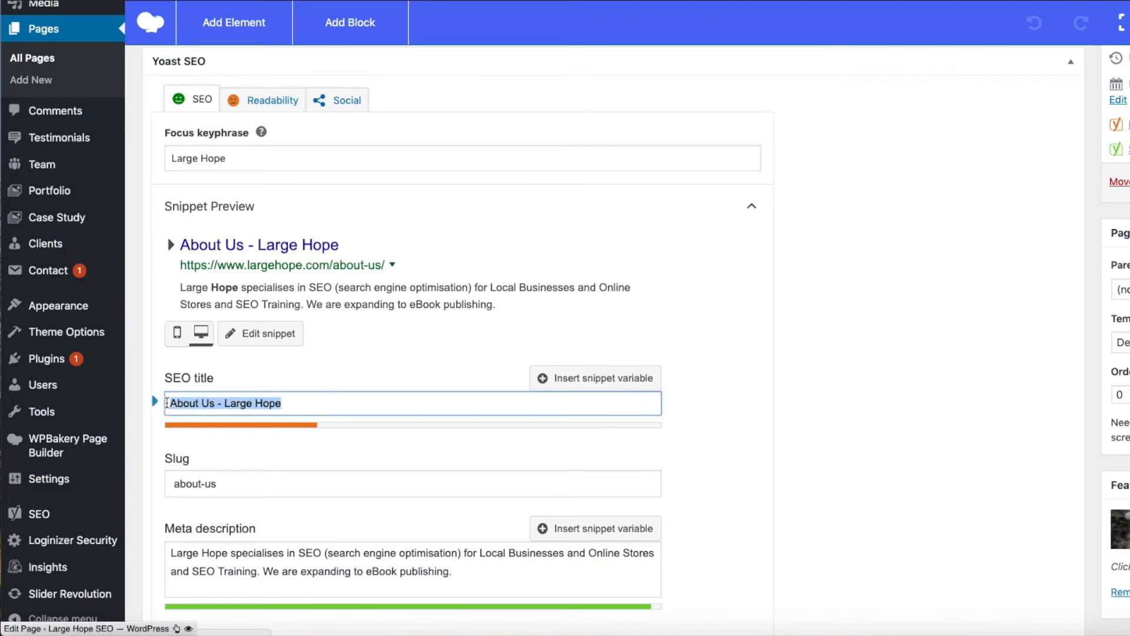
pyautogui.moveTo(455, 569); pyautogui.dragTo(165, 552)
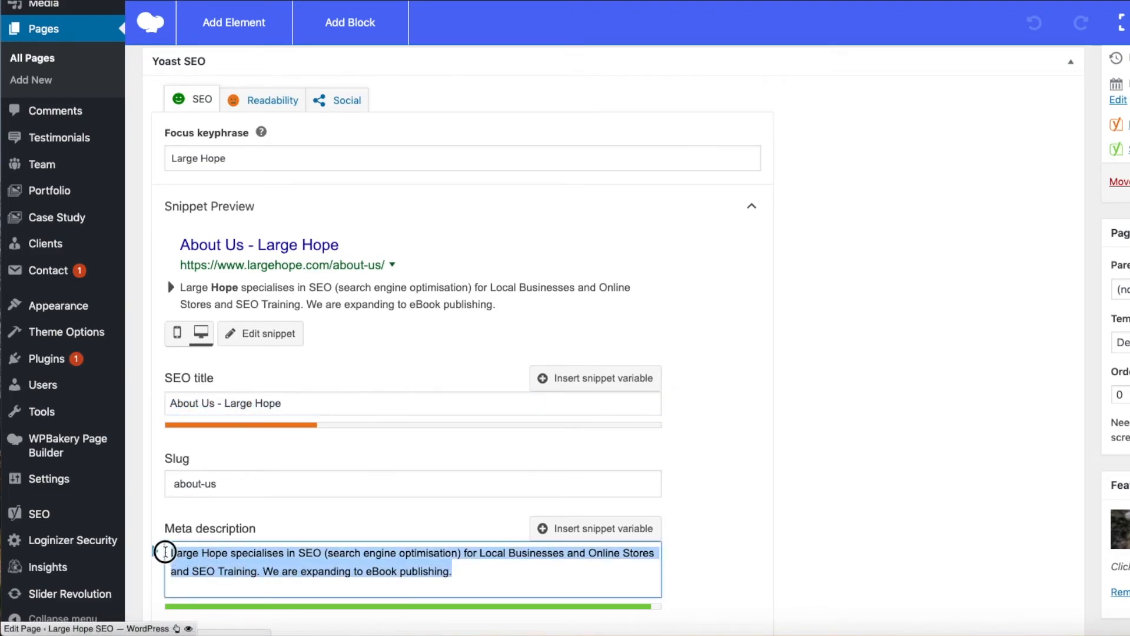
# - Point out the title and description fields in the Facebook and Twitter social settings, leaving them empty
pyautogui.click(348, 102)
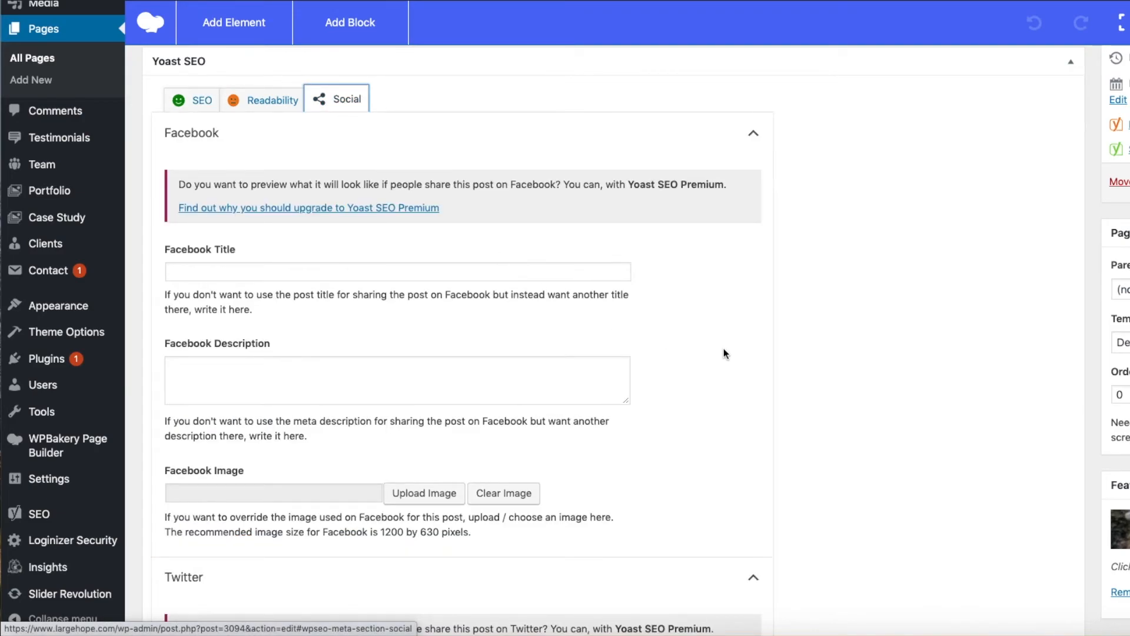
pyautogui.scroll(-1, 725, 353)
pyautogui.scroll(1, 725, 353)
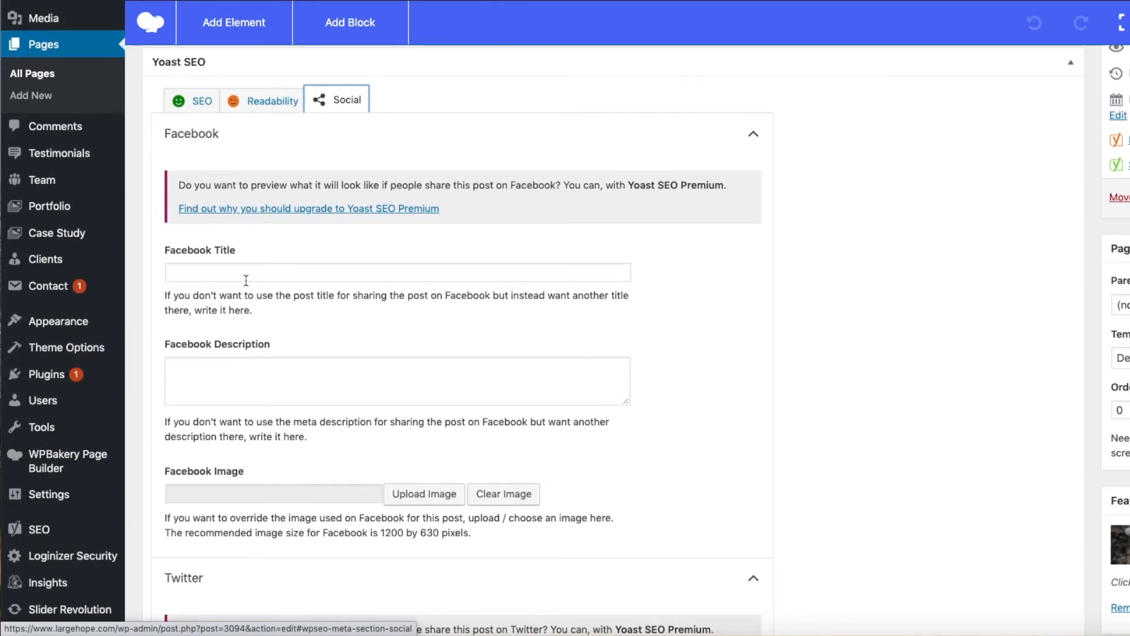
pyautogui.click(197, 272)
pyautogui.click(187, 375)
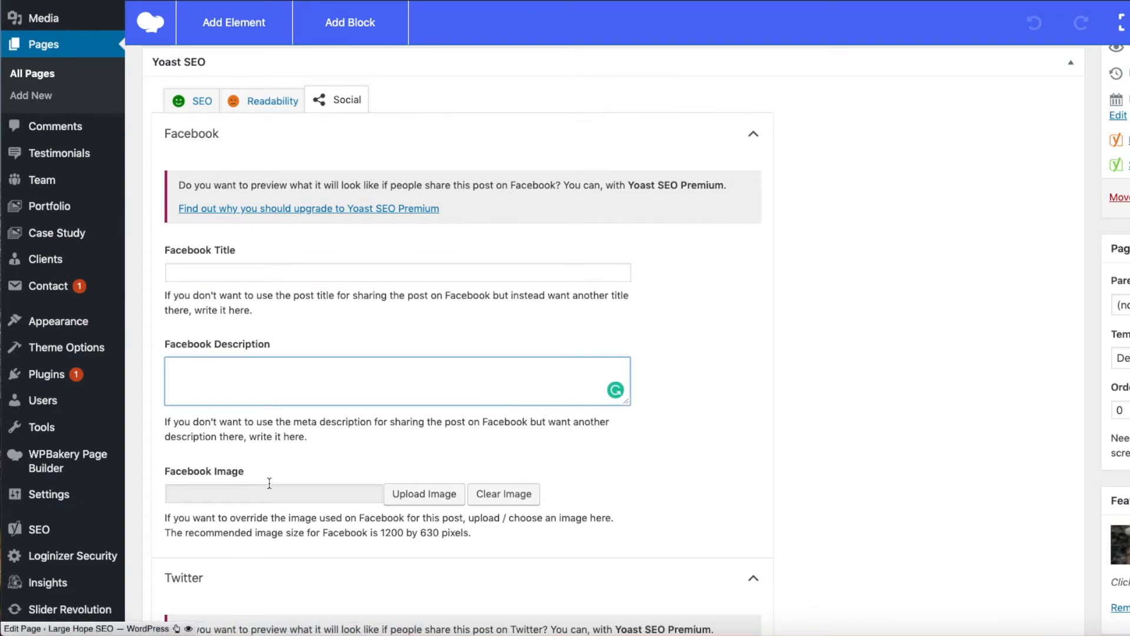
pyautogui.scroll(-1, 709, 436)
pyautogui.scroll(-10, 710, 432)
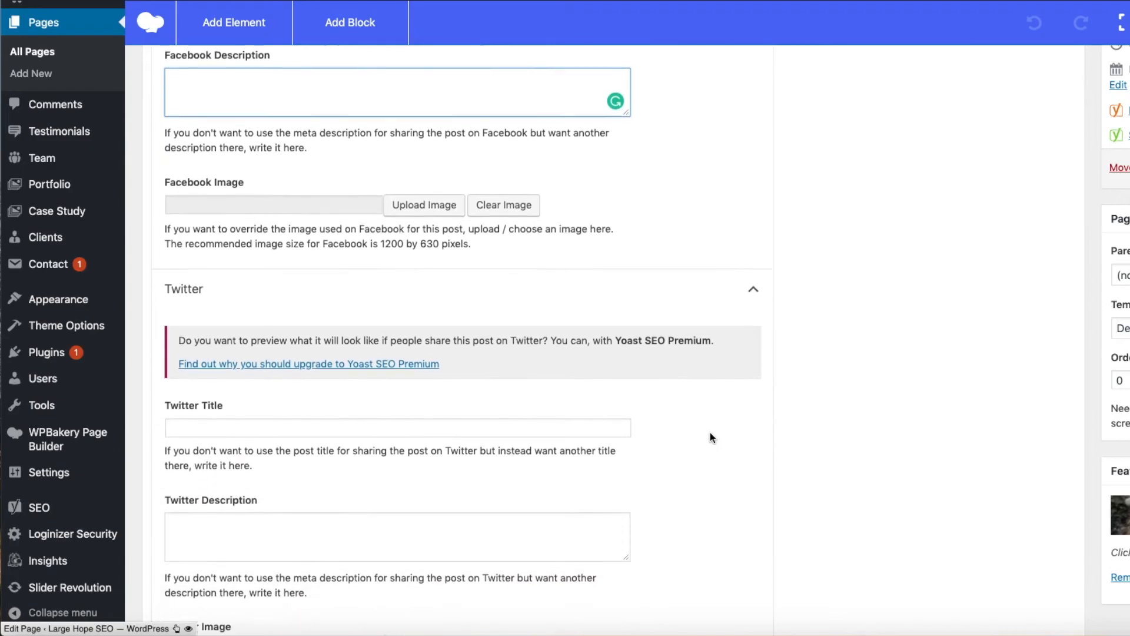
pyautogui.click(213, 258)
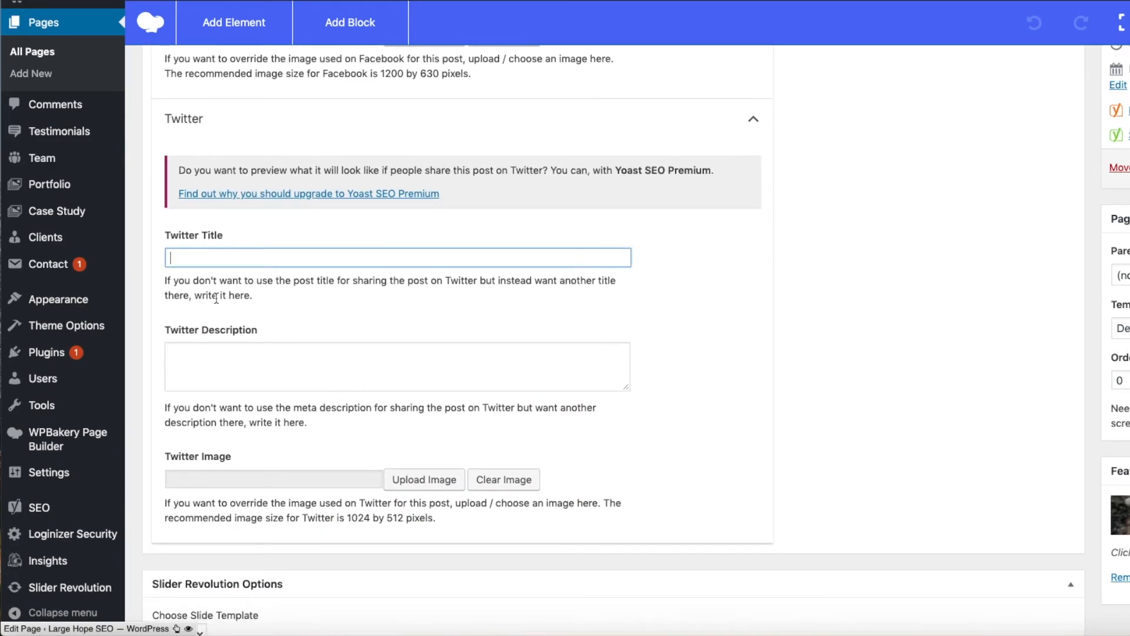
pyautogui.click(205, 347)
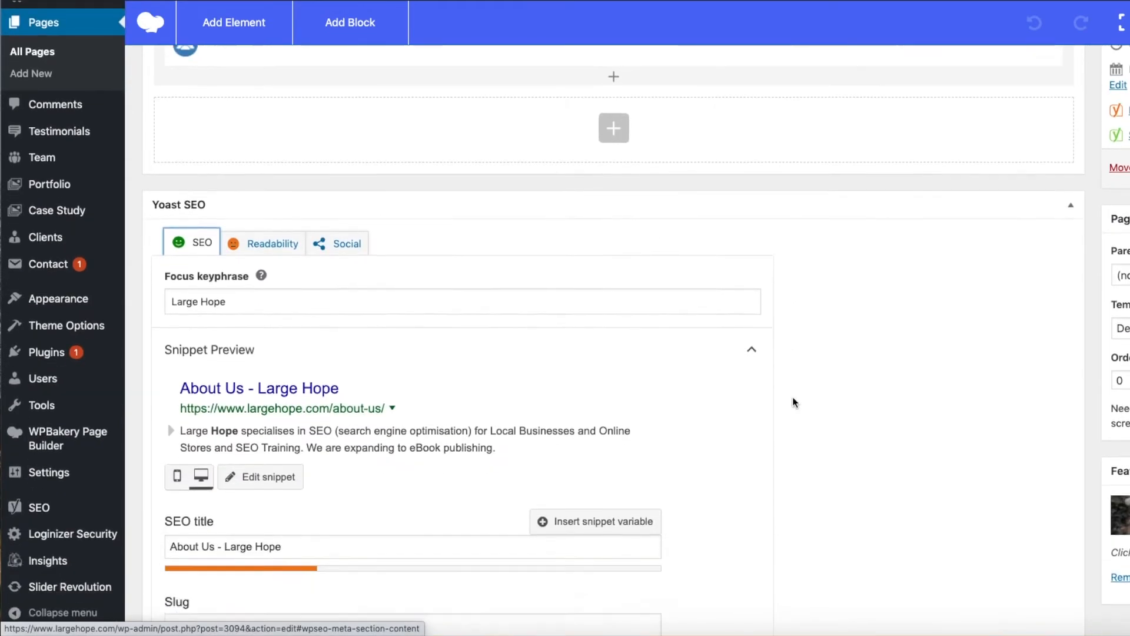
# - Return to the SEO settings, collapse the Snippet Preview and Advanced sections, and close and reopen the Yoast SEO box
pyautogui.scroll(-4, 794, 401)
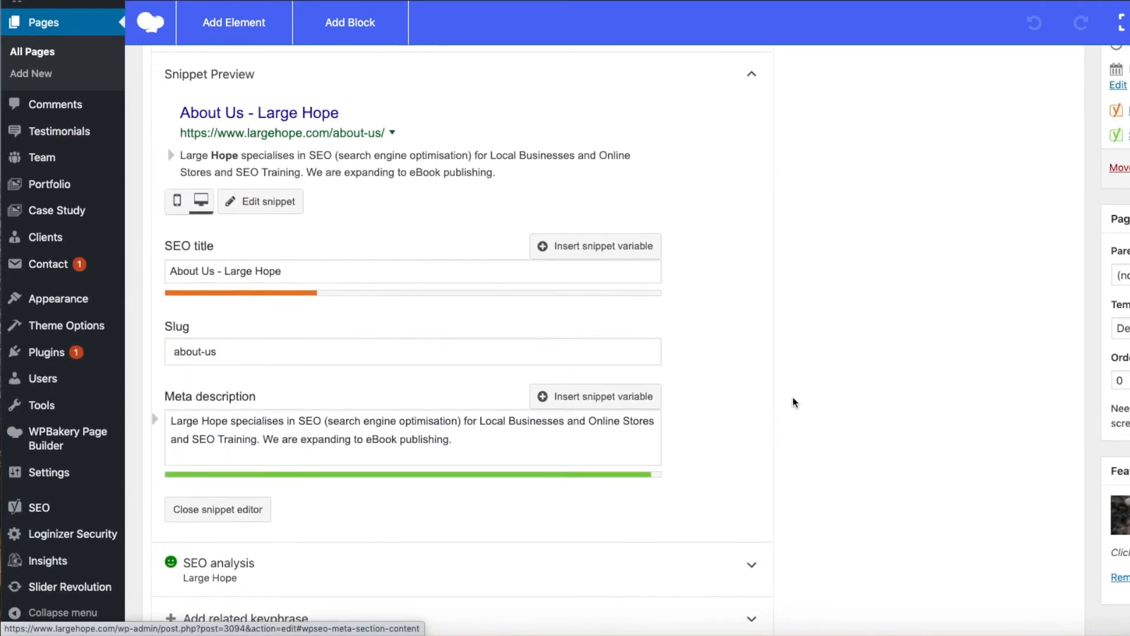
pyautogui.scroll(3, 795, 403)
pyautogui.click(752, 209)
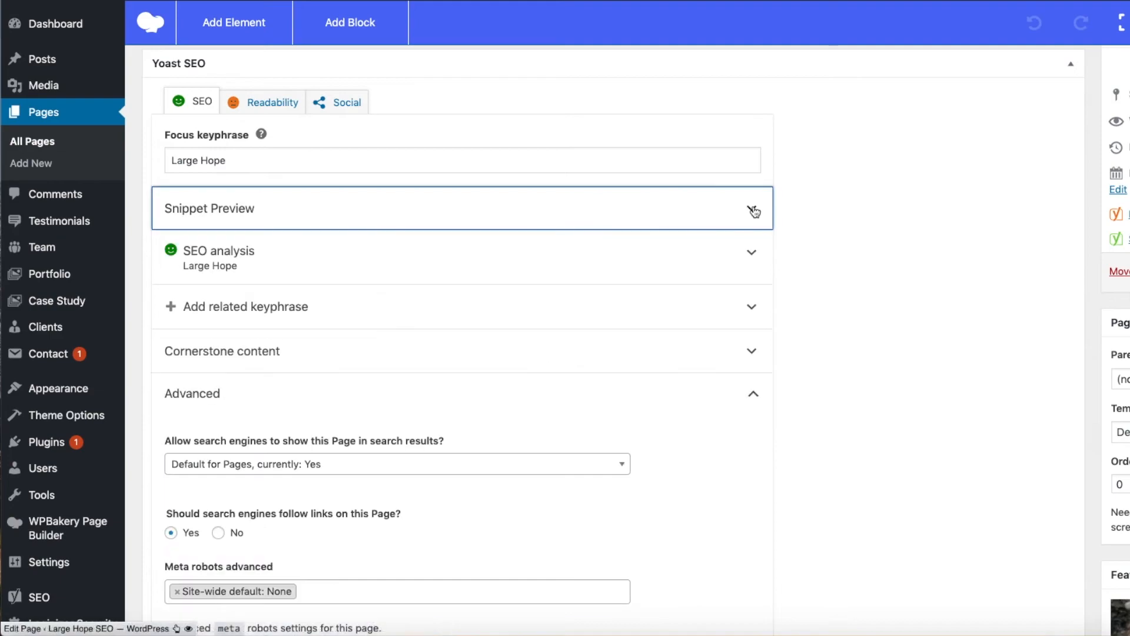
pyautogui.scroll(2, 881, 213)
pyautogui.click(1071, 121)
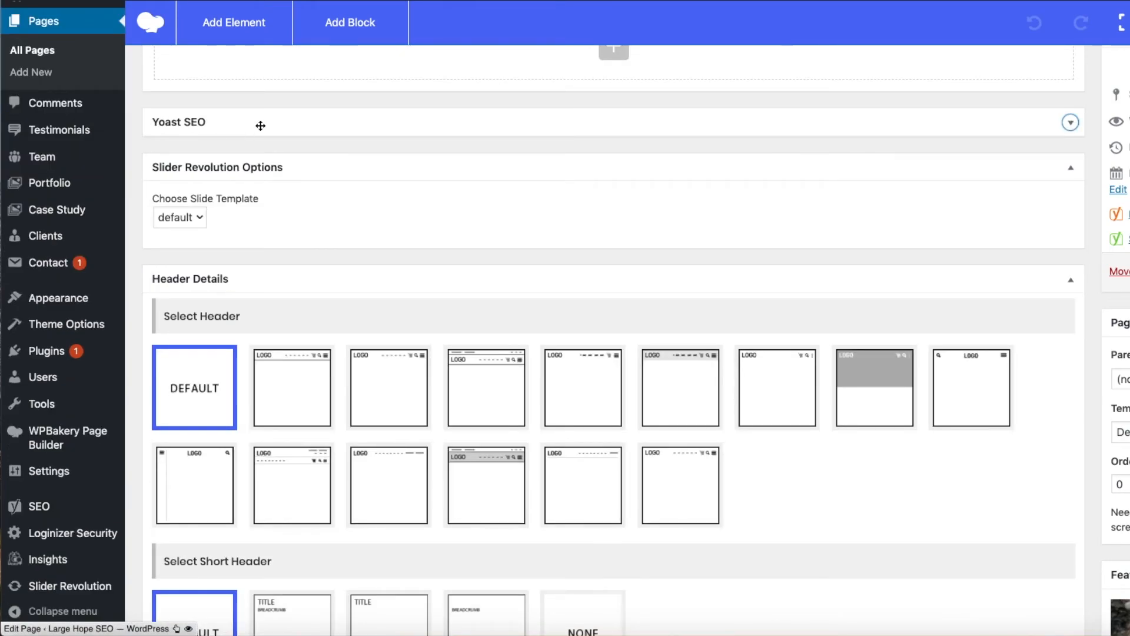
pyautogui.click(1071, 123)
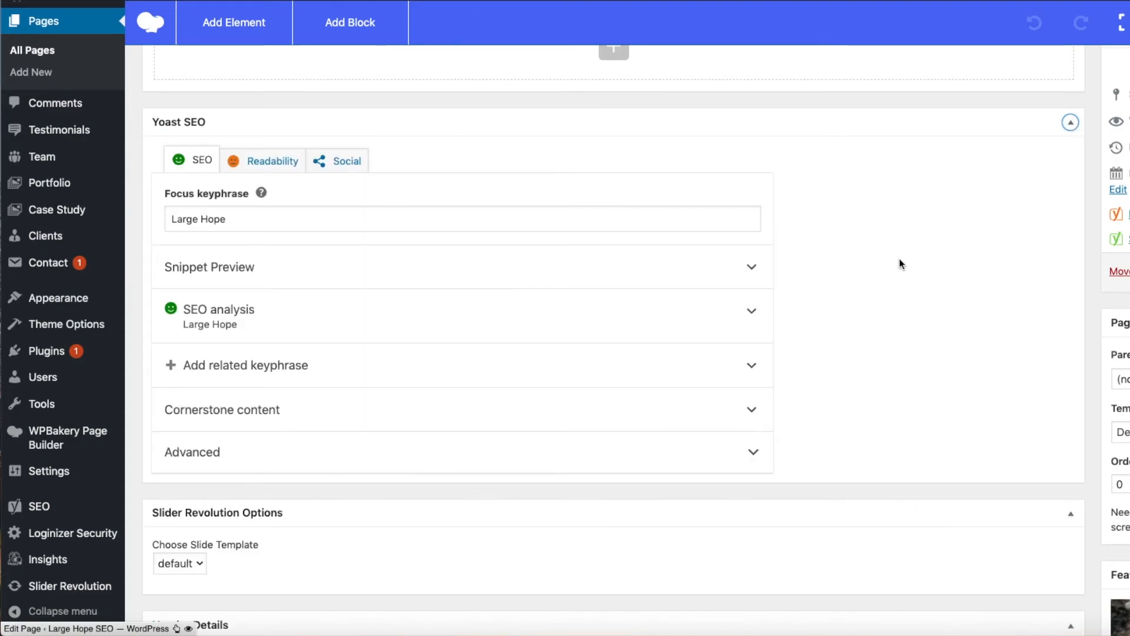
pyautogui.scroll(-1, 900, 264)
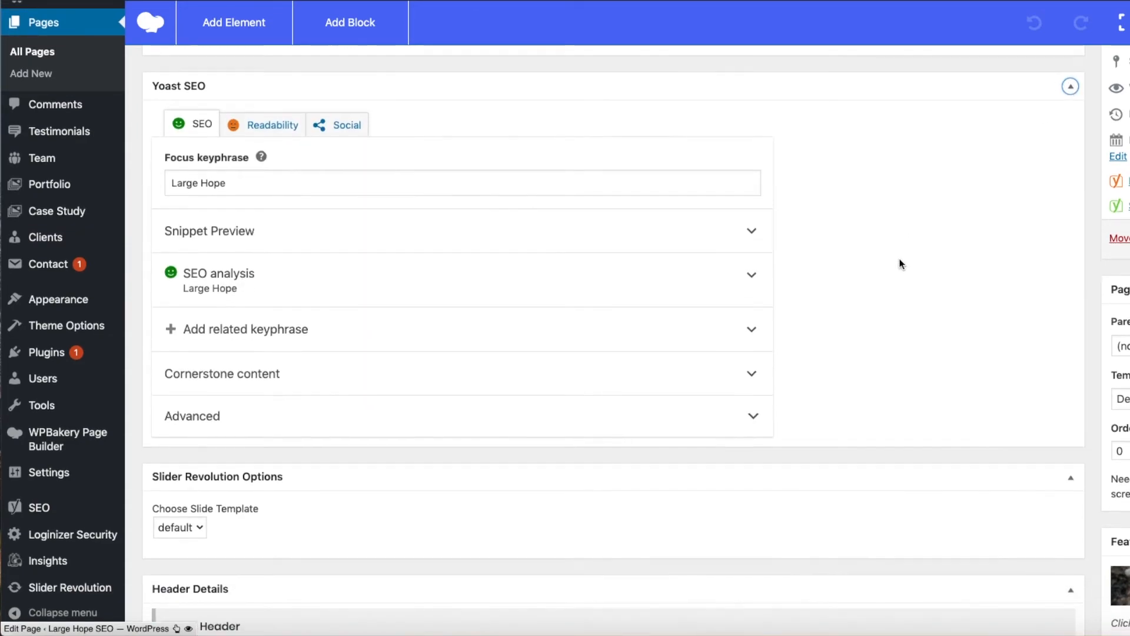
# - Expand and collapse the Snippet Preview section in the Yoast SEO box
pyautogui.click(752, 232)
pyautogui.click(752, 232)
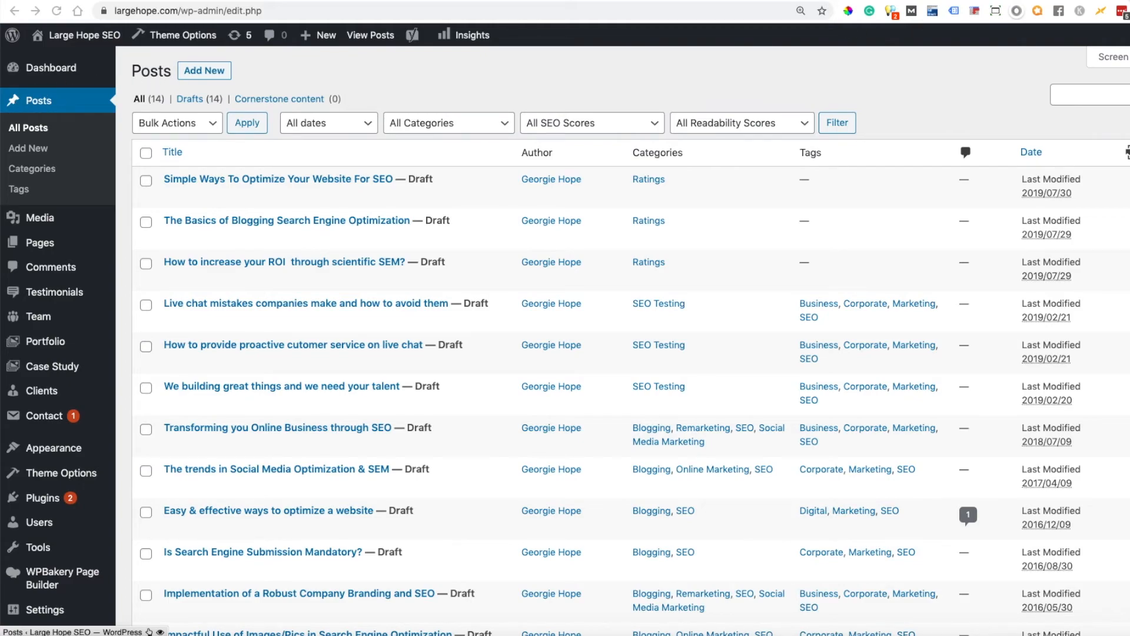
# - Open the list of all pages and sort it by received internal links in descending order
pyautogui.click(39, 243)
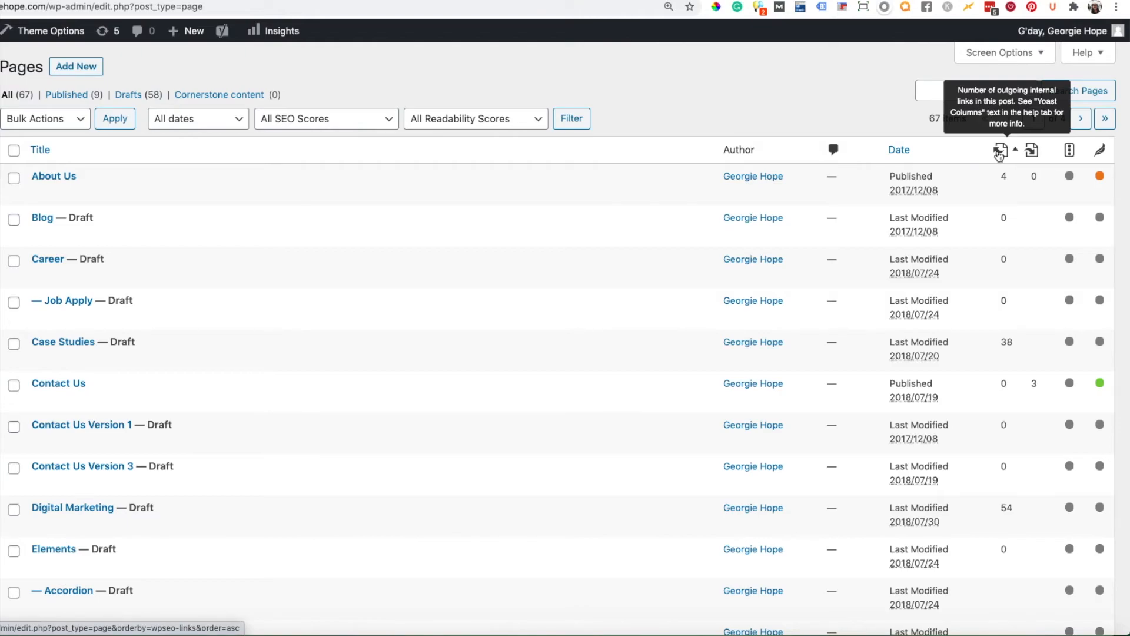
pyautogui.click(1048, 154)
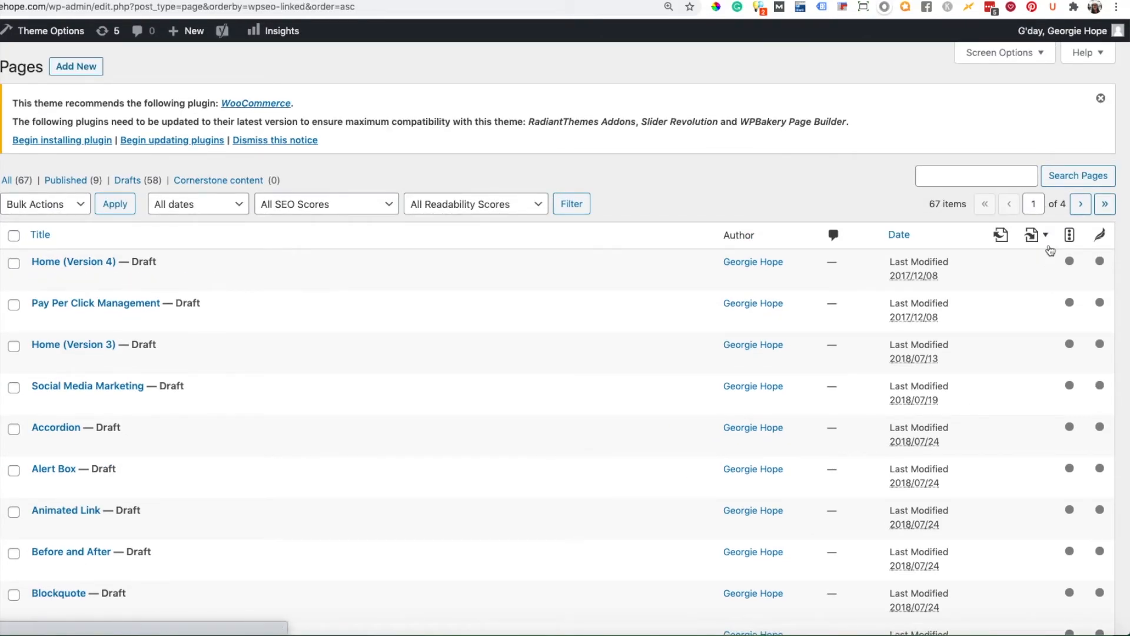
pyautogui.click(1046, 237)
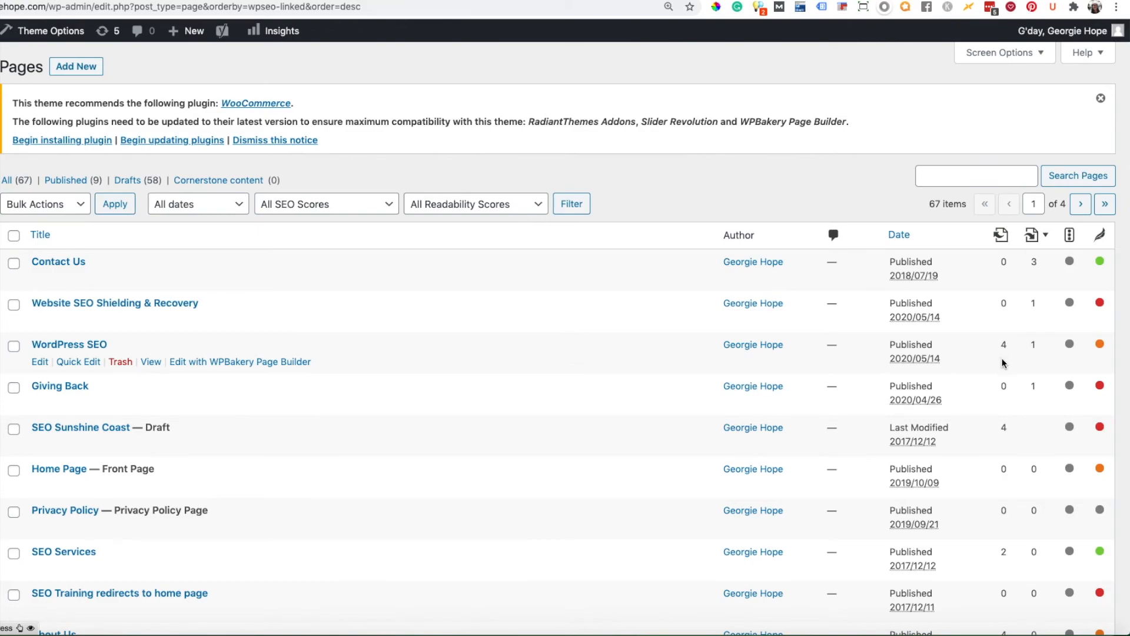
# - Sort the pages by outgoing internal links in descending order and look through the list
pyautogui.moveTo(1016, 239)
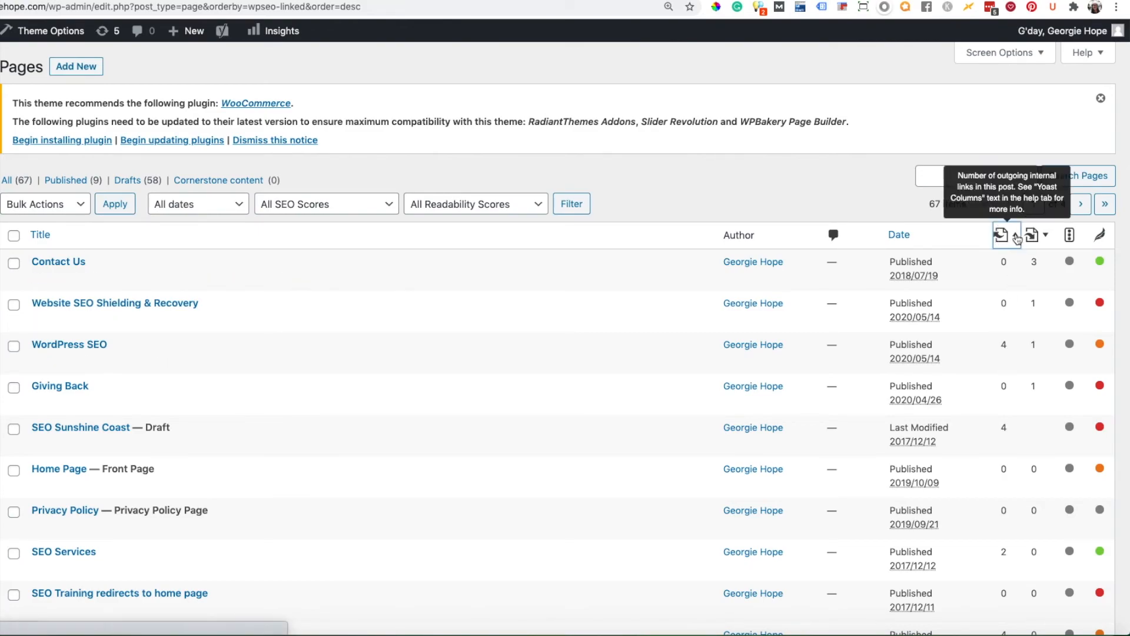
pyautogui.click(1016, 237)
pyautogui.click(1016, 237)
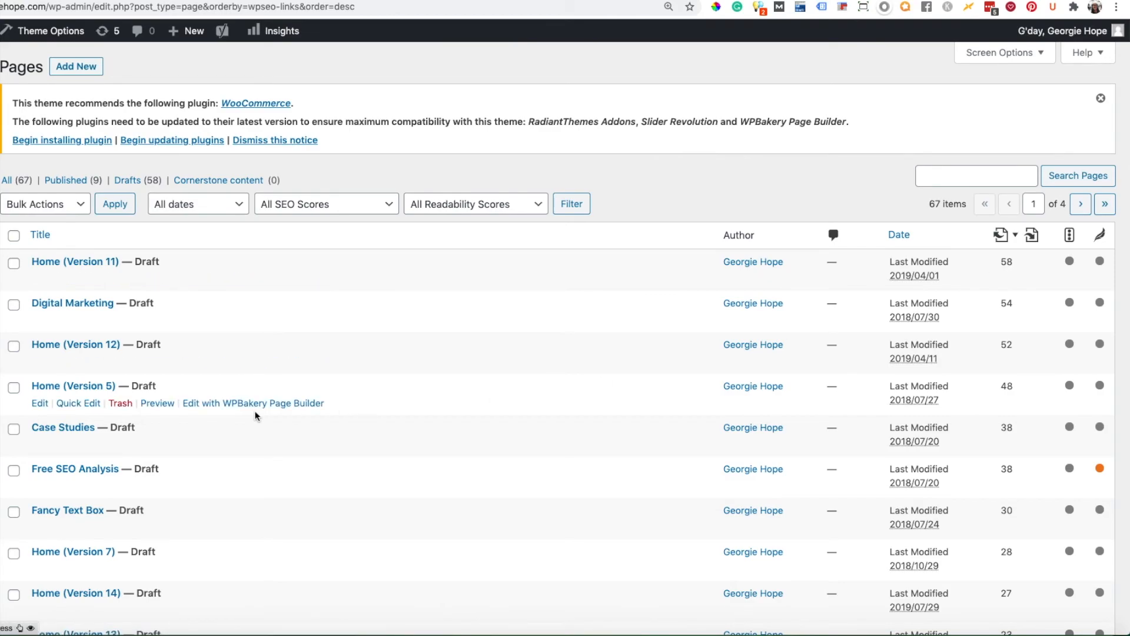
pyautogui.scroll(-5, 127, 323)
pyautogui.scroll(5, 128, 319)
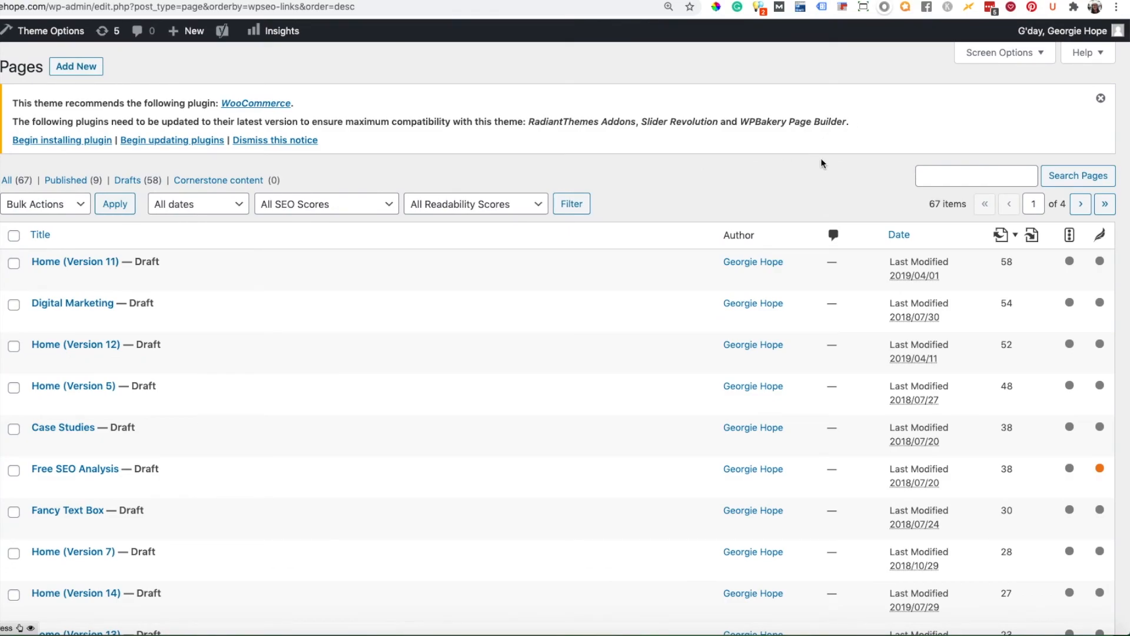
# - Dismiss the theme's plugin notice and add the SEO Title, Meta Desc. and Keyphrase columns to the pages list, applying the screen options
pyautogui.click(1100, 99)
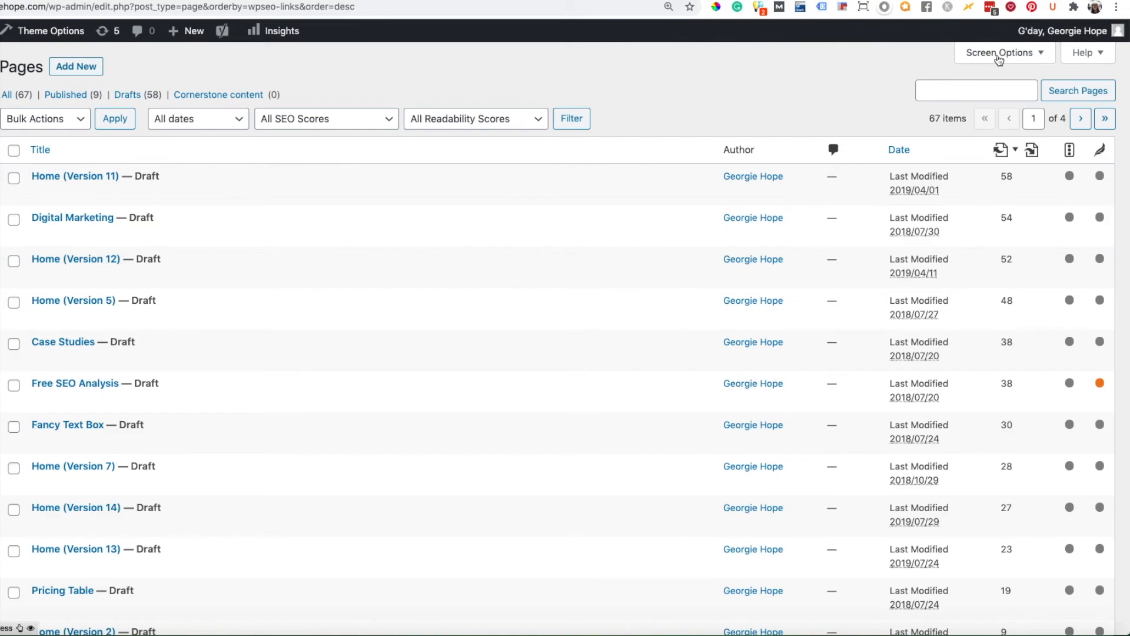
pyautogui.click(1009, 57)
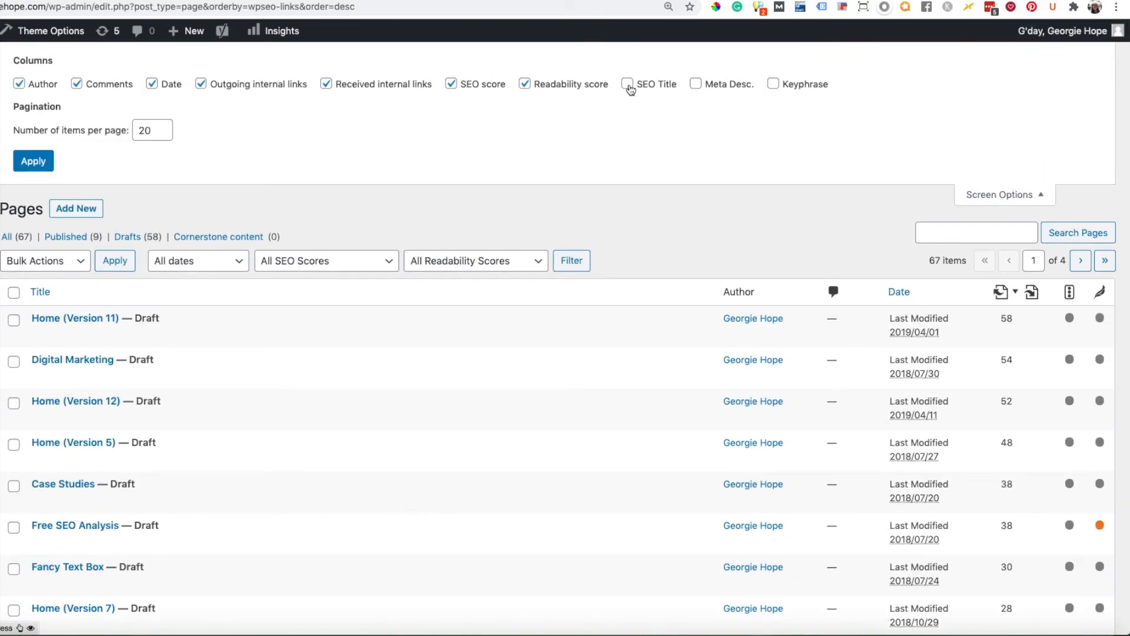
pyautogui.click(628, 85)
pyautogui.click(696, 85)
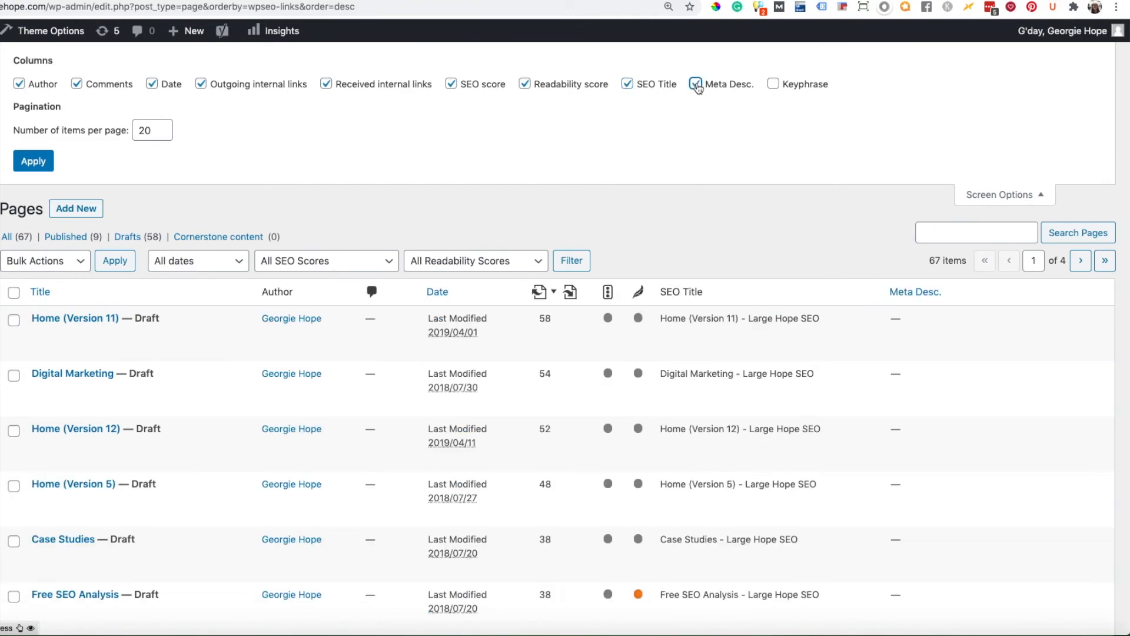
pyautogui.click(773, 84)
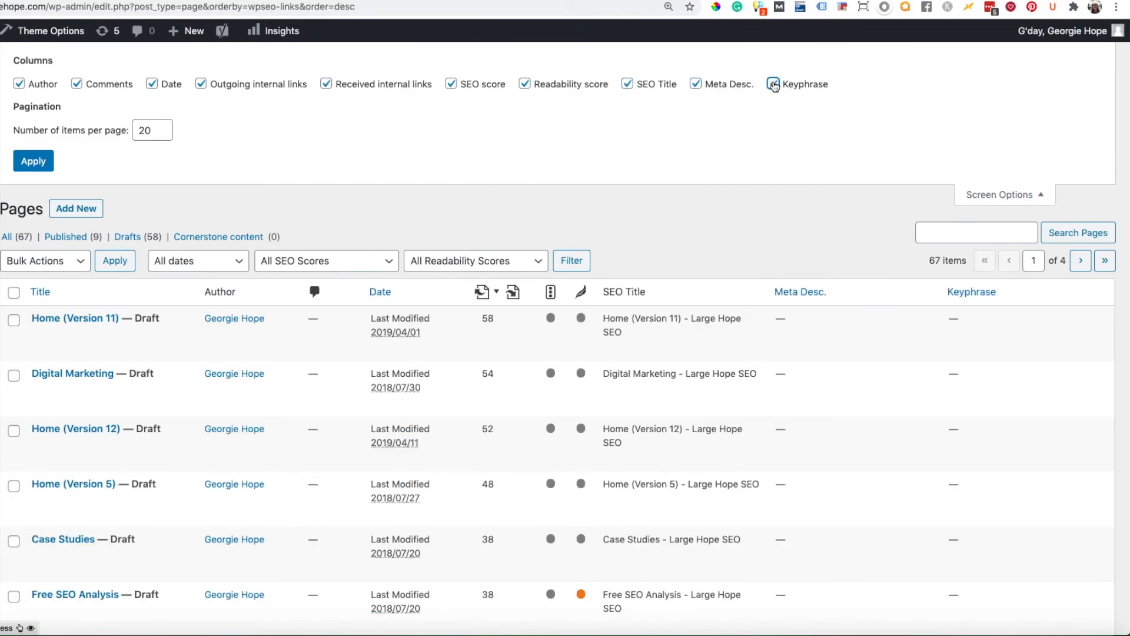
pyautogui.click(35, 163)
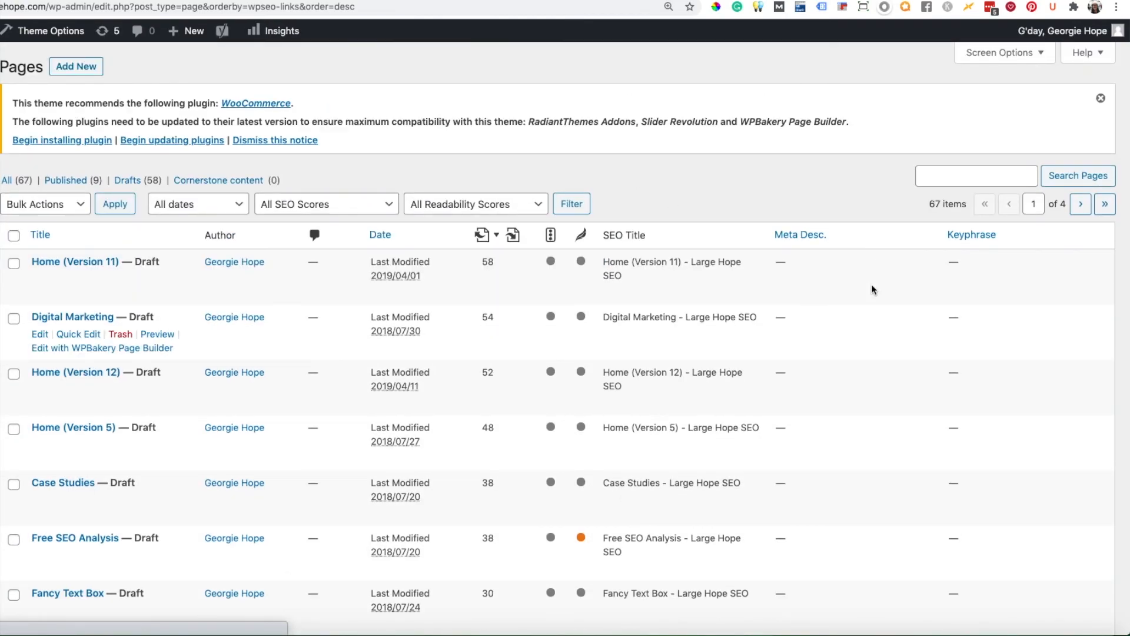
# - Show only the published pages, review their SEO titles and meta descriptions, and dismiss the theme's plugin notice
pyautogui.click(73, 182)
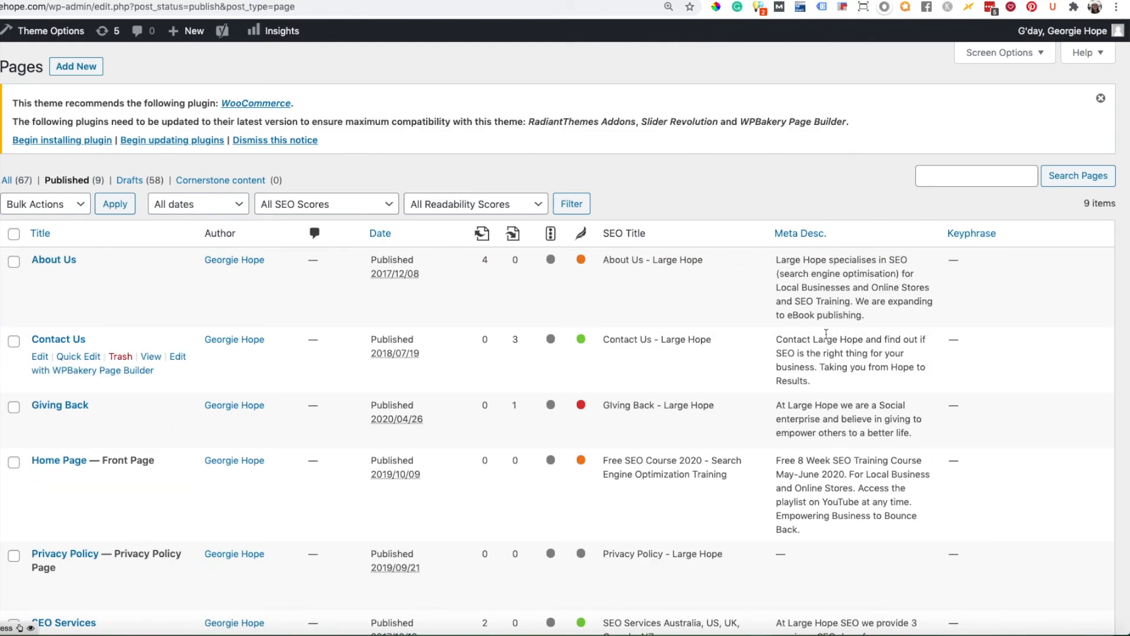
pyautogui.scroll(-1, 824, 321)
pyautogui.scroll(-5, 825, 323)
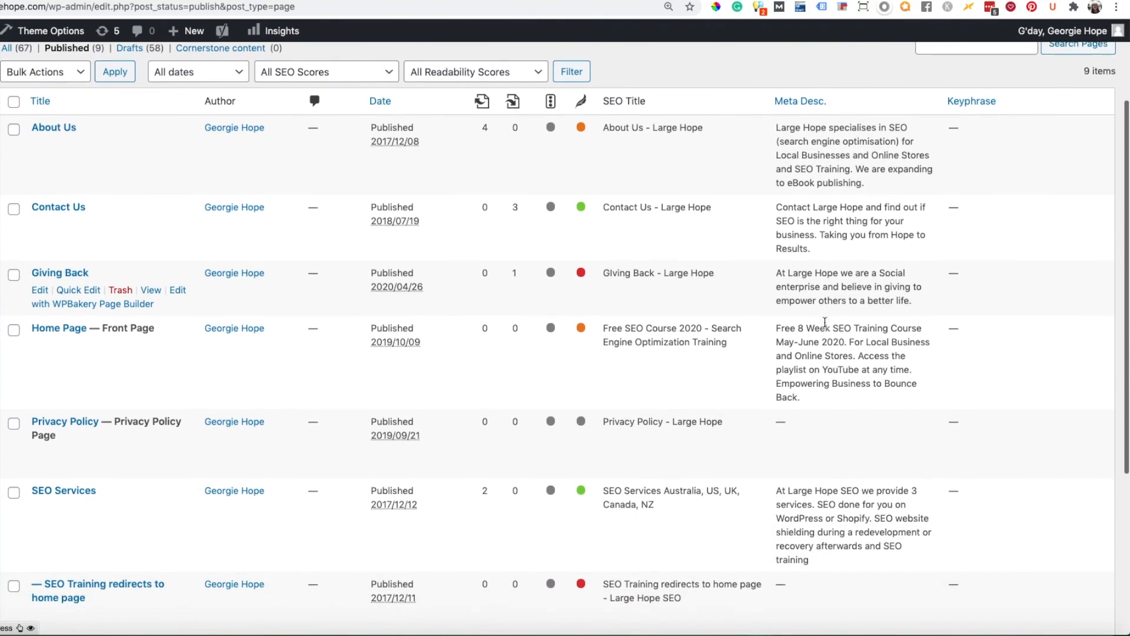
pyautogui.scroll(-2, 825, 321)
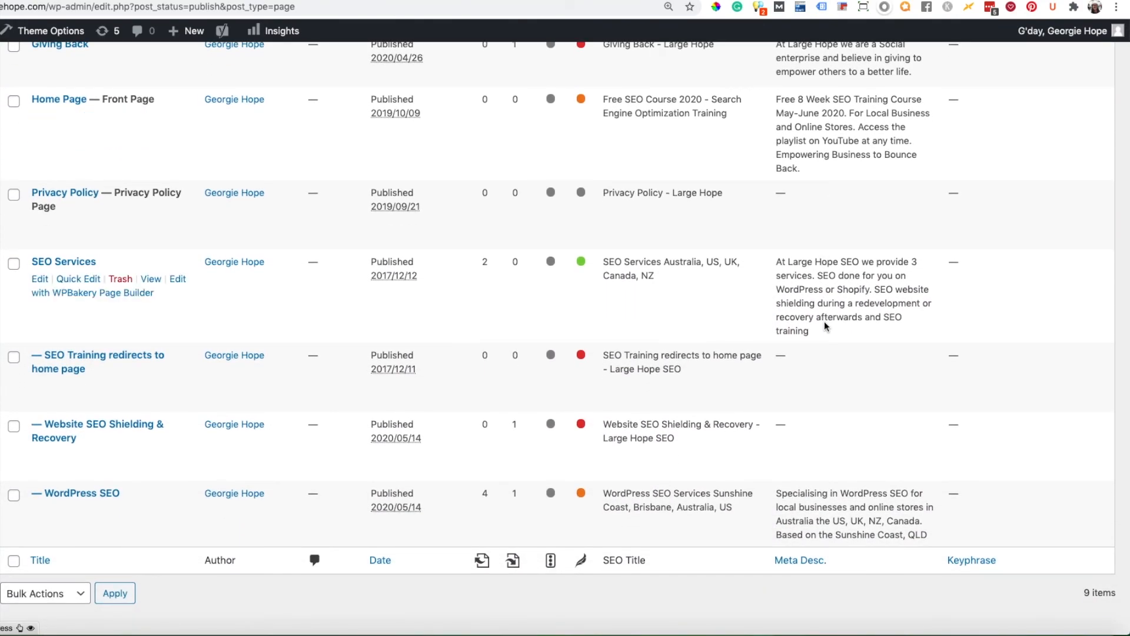
pyautogui.scroll(7, 825, 326)
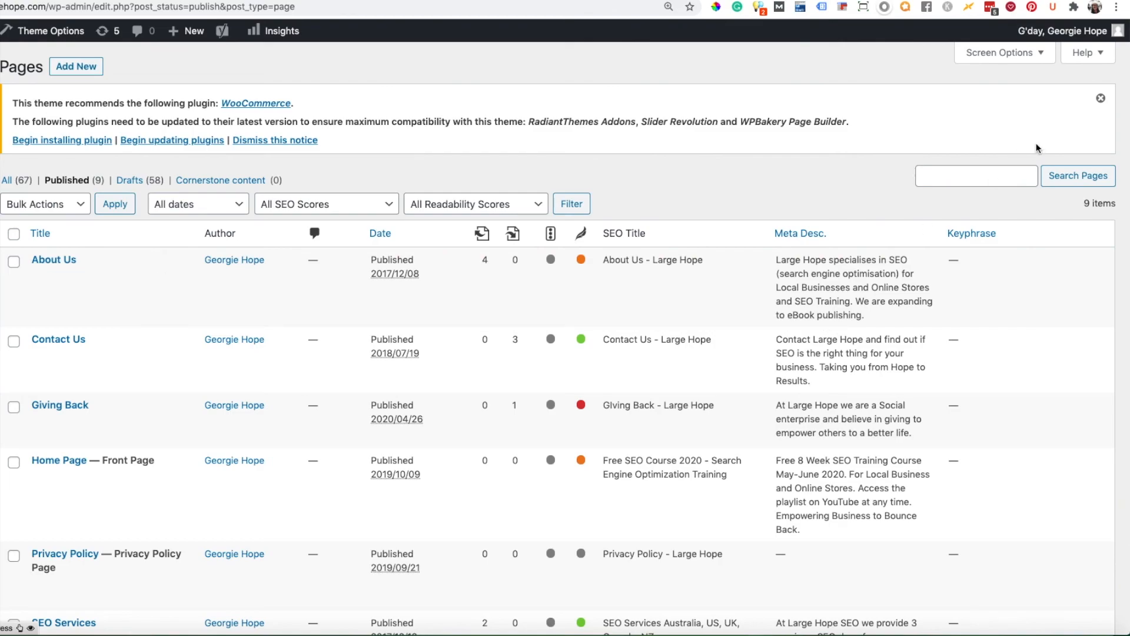
pyautogui.click(1100, 98)
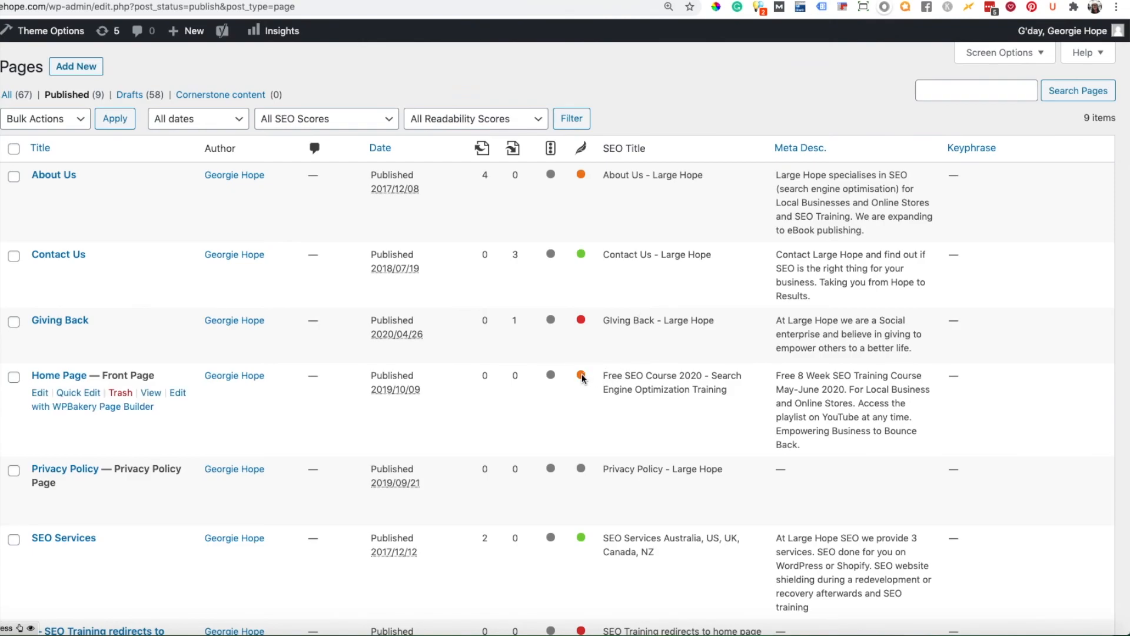
# - Open the pages list's help and show the explanation of the Yoast Columns
pyautogui.moveTo(583, 377)
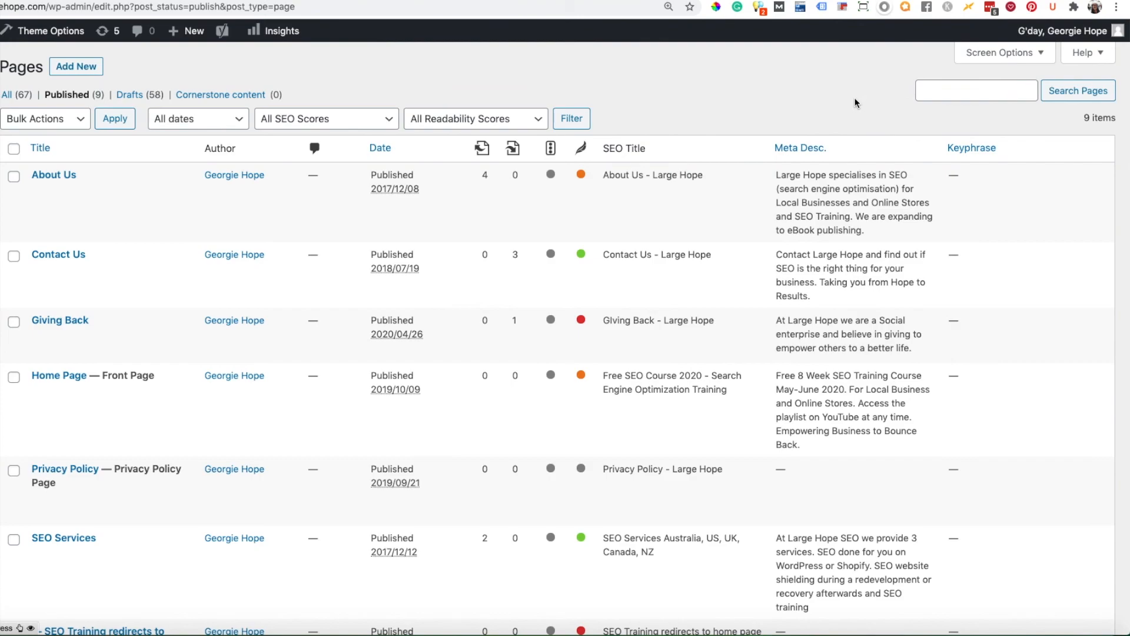
pyautogui.click(1090, 56)
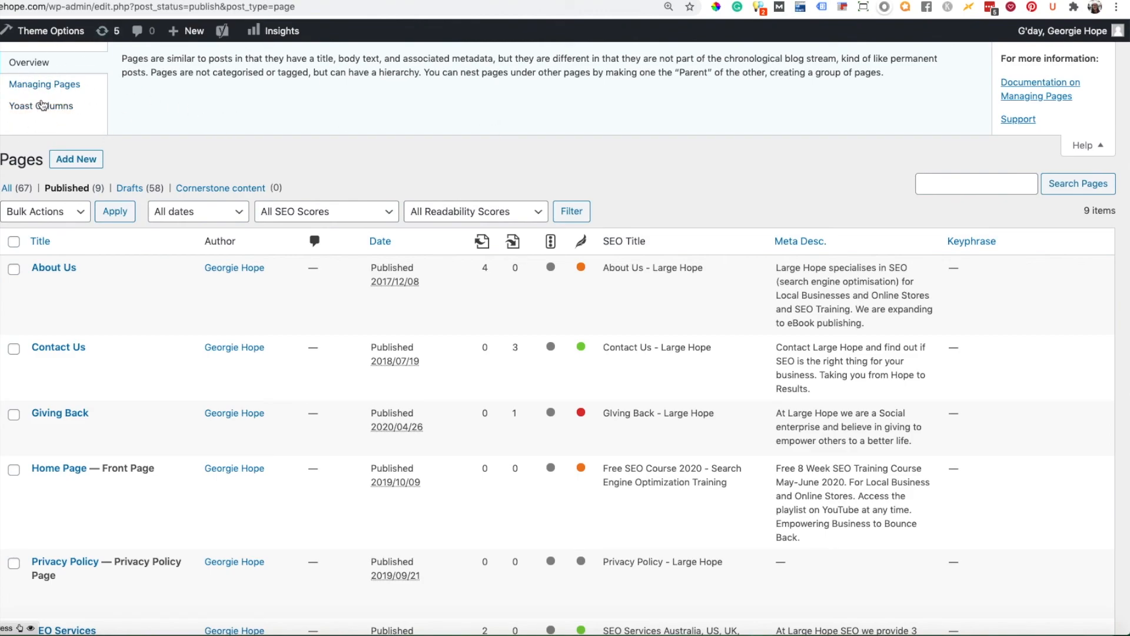
pyautogui.click(34, 108)
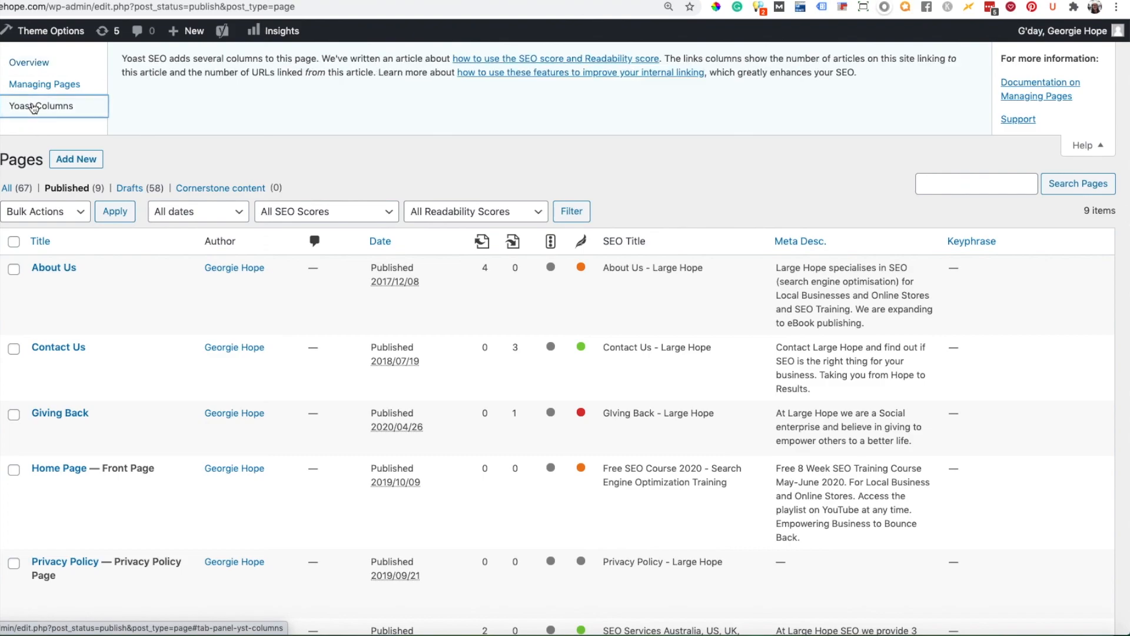